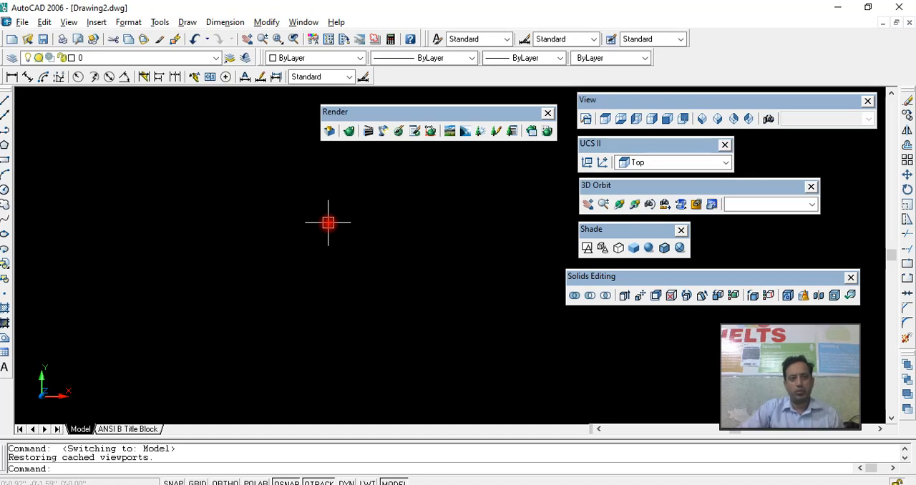
# - Draw a rectangle 3' long and 2' wide in the Top view, using the Dimensions option
pyautogui.click(605, 119)
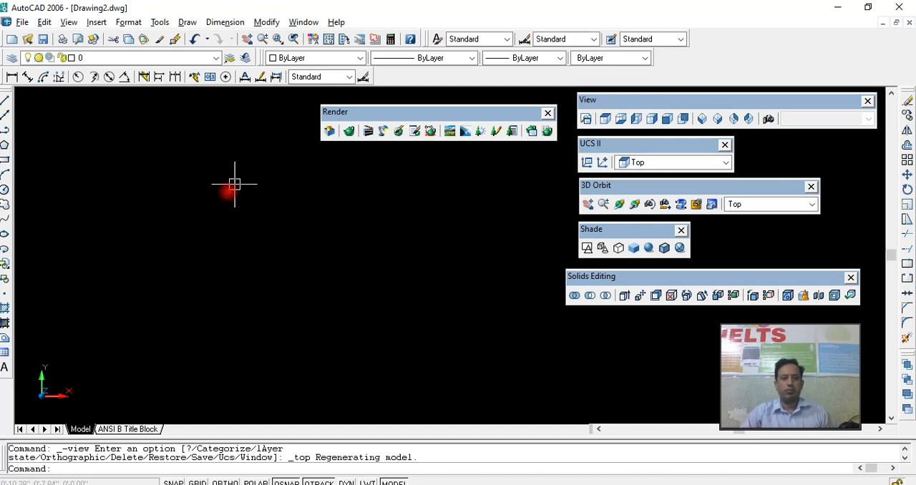
pyautogui.press('Return')
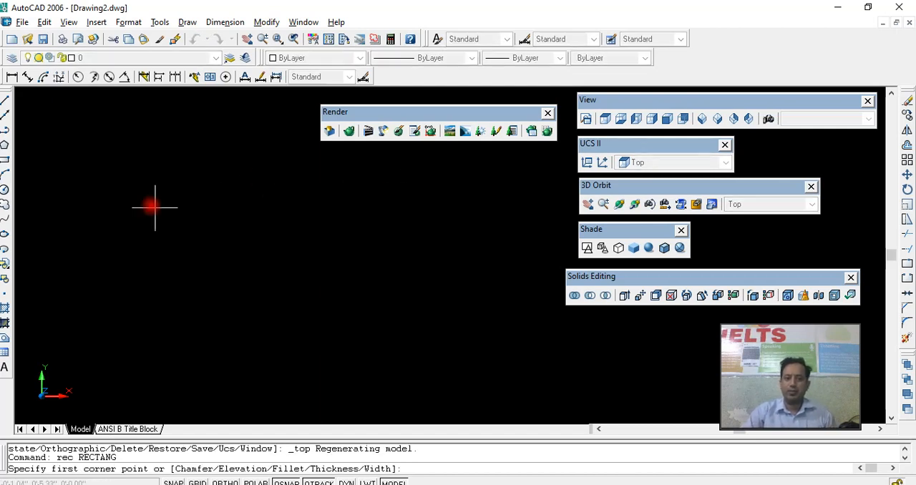
pyautogui.click(149, 151)
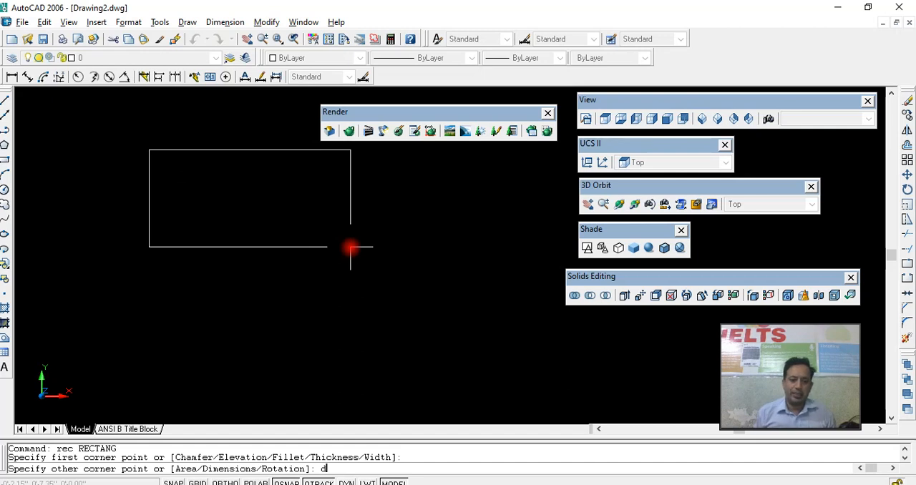
pyautogui.press('Return')
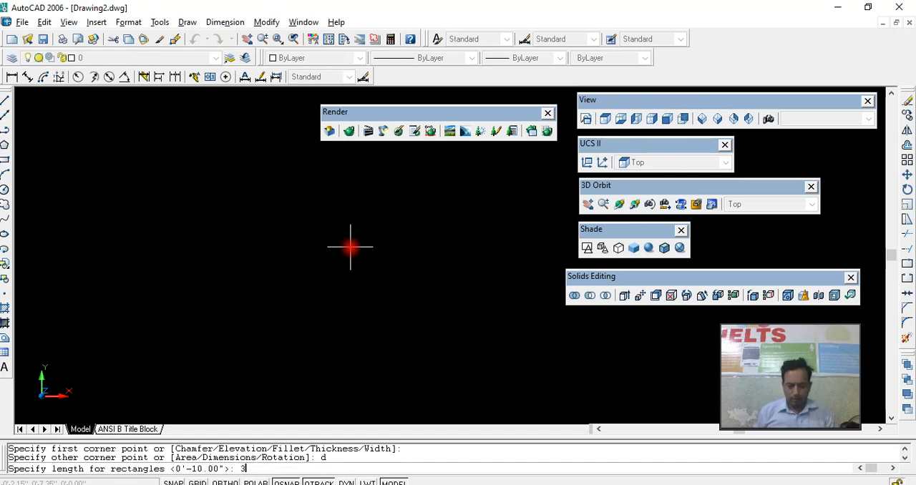
pyautogui.press('Return')
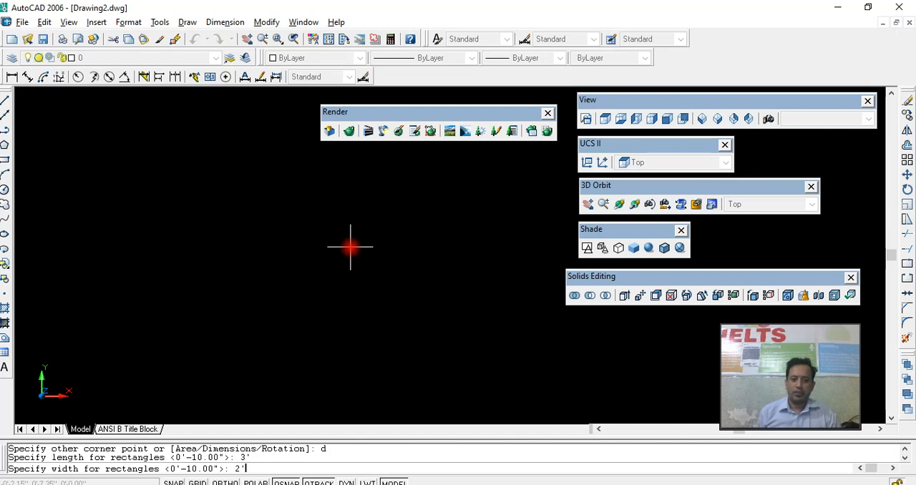
pyautogui.press('Return')
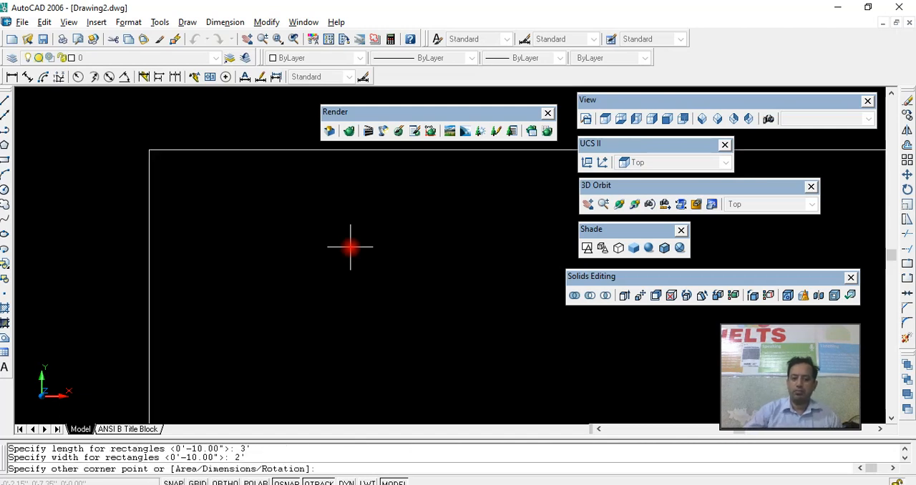
pyautogui.click(301, 224)
# - Fit the whole rectangle in view and dock the floating Render toolbar beside the dimension tools
pyautogui.middleClick(301, 225)
pyautogui.scroll(-1, 309, 227)
pyautogui.moveTo(309, 226); pyautogui.dragTo(248, 224, button='middle')
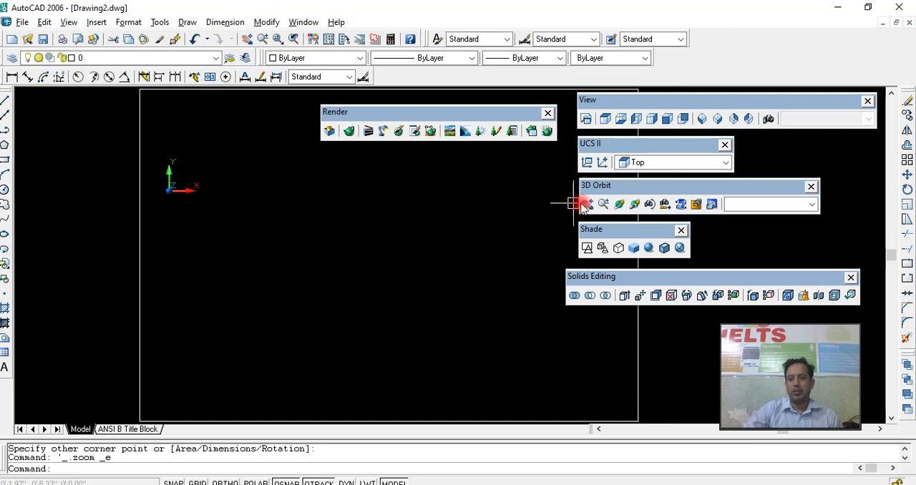
pyautogui.click(603, 203)
pyautogui.scroll(-3, 425, 238)
pyautogui.moveTo(409, 238); pyautogui.dragTo(288, 236, button='middle')
pyautogui.rightClick(287, 236)
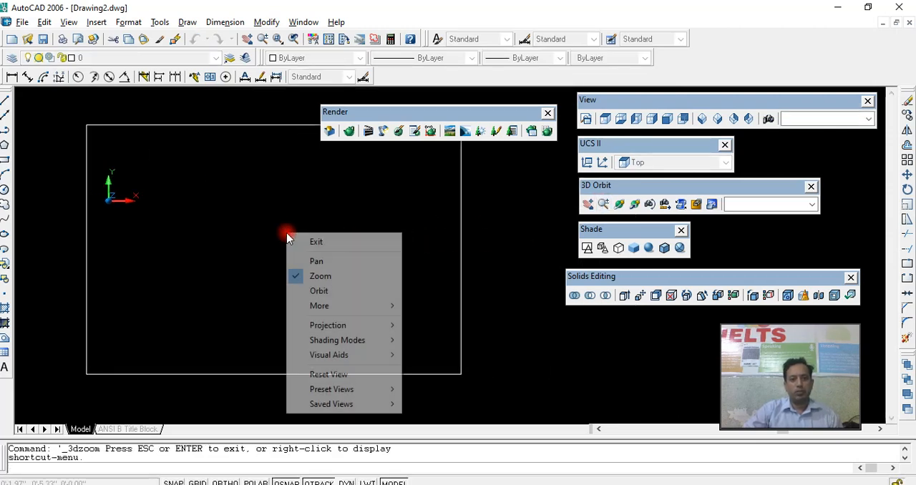
pyautogui.click(308, 240)
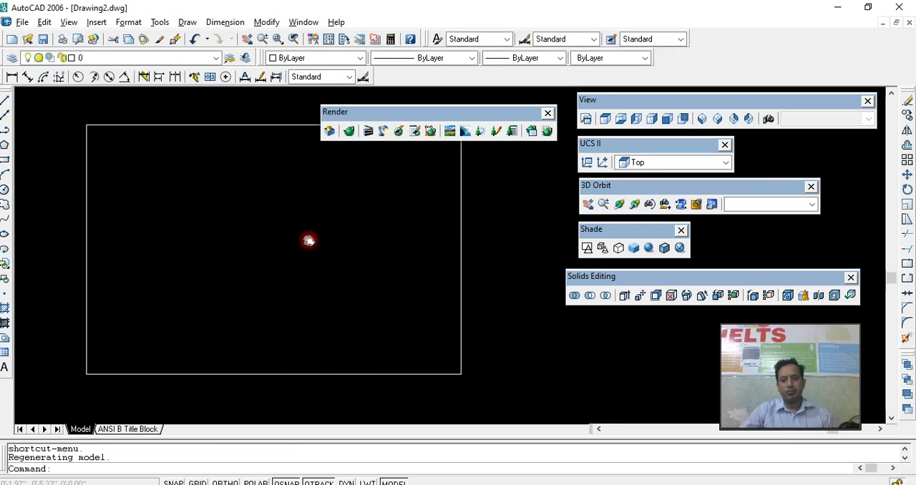
pyautogui.moveTo(307, 240); pyautogui.dragTo(315, 244, button='middle')
pyautogui.moveTo(435, 115); pyautogui.dragTo(485, 75)
pyautogui.moveTo(356, 184); pyautogui.dragTo(362, 166, button='middle')
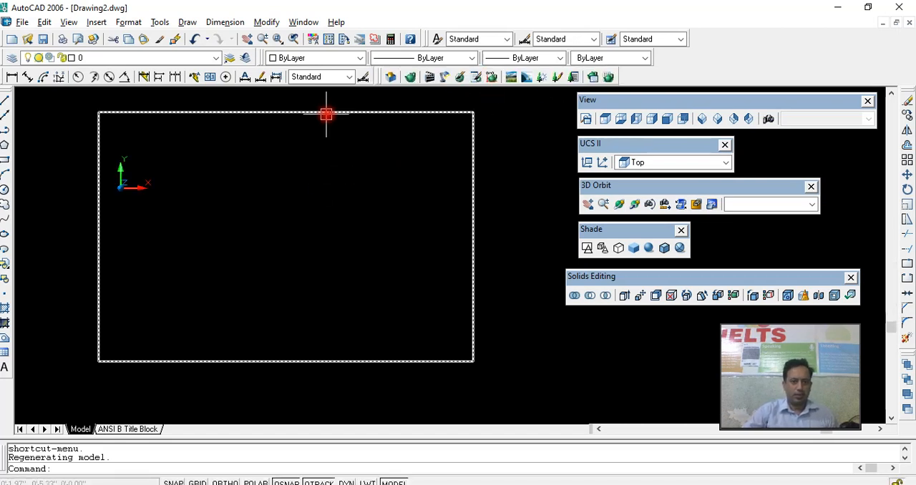
# - Chamfer all four corners of the rectangle as a polyline with both distances set to 3 inches
pyautogui.click(366, 114)
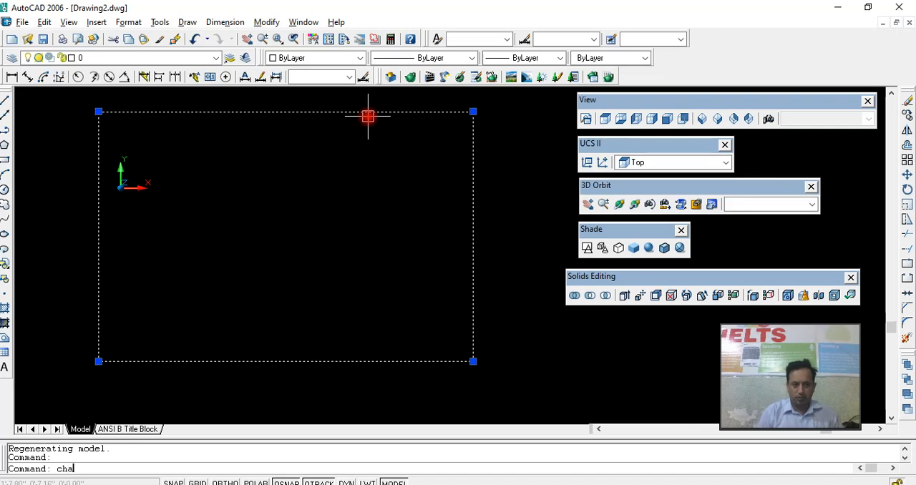
pyautogui.press('Return')
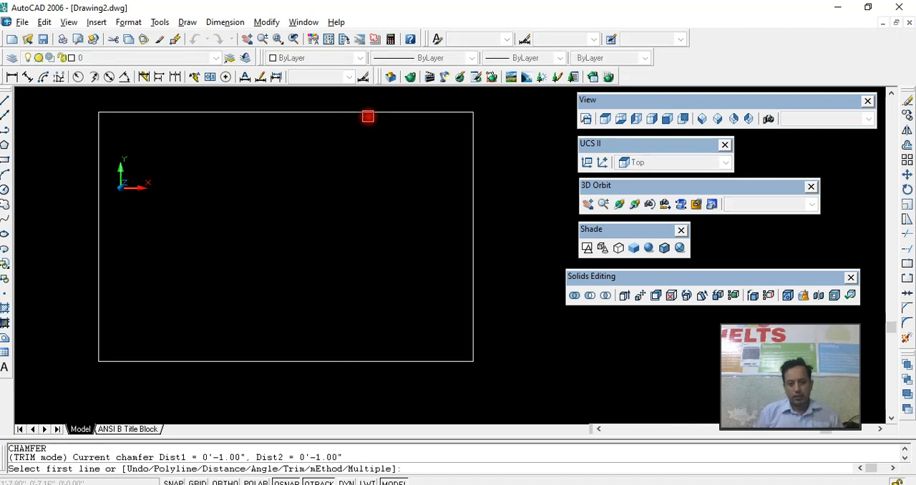
pyautogui.write('d')
pyautogui.press('Return')
pyautogui.write('3')
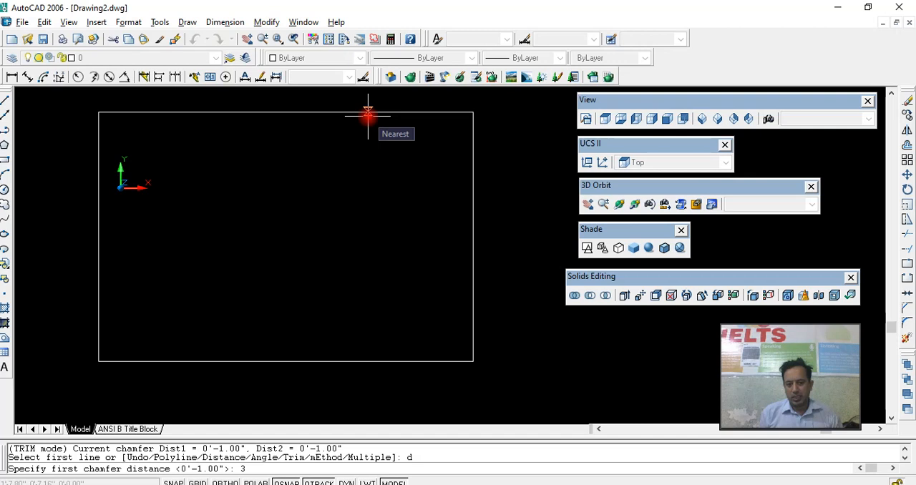
pyautogui.press('Return')
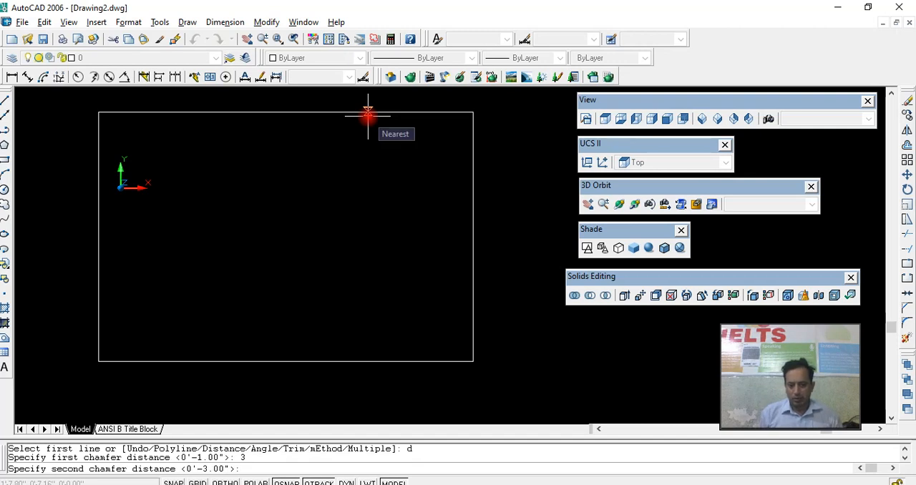
pyautogui.press('Return')
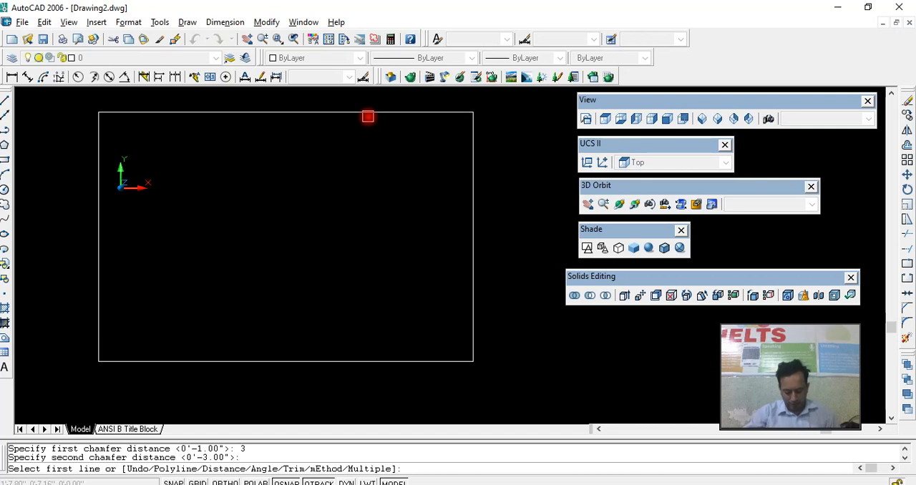
pyautogui.write('p')
pyautogui.press('Return')
pyautogui.click(366, 114)
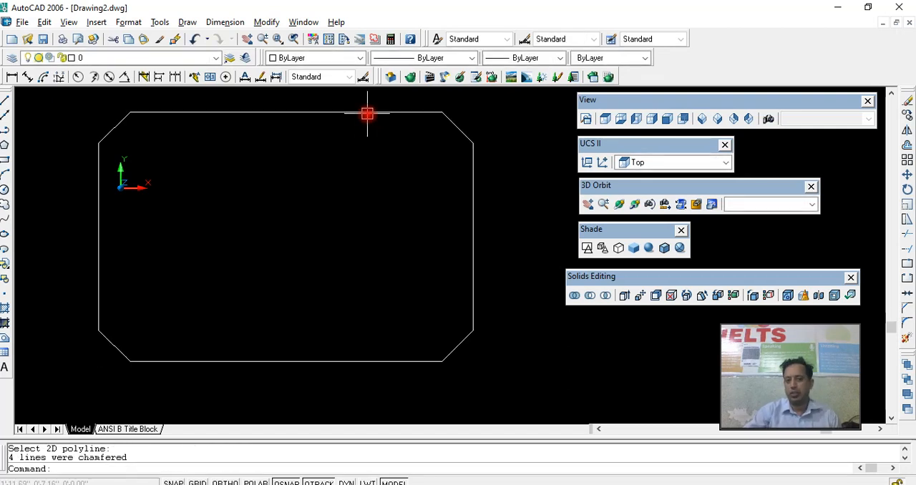
pyautogui.press('Escape')
# - Try offsetting the chamfered outline 6 inches inward
pyautogui.click(367, 113)
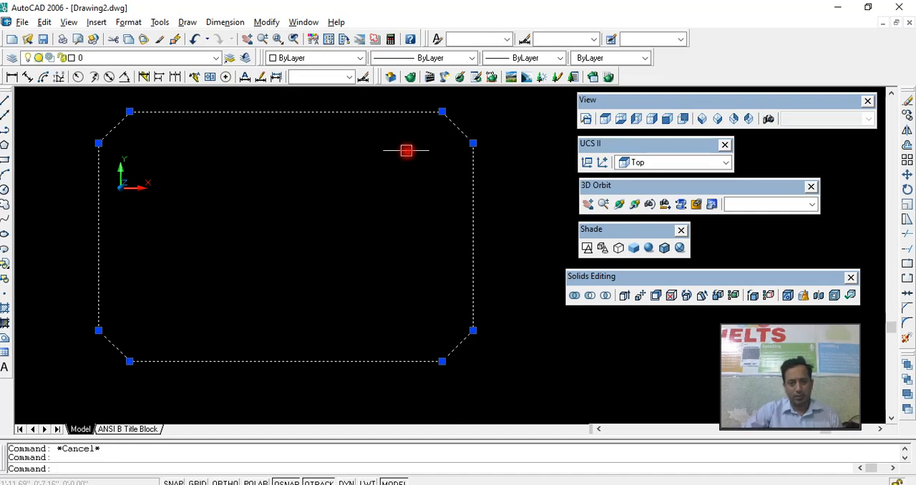
pyautogui.write('o')
pyautogui.press('Return')
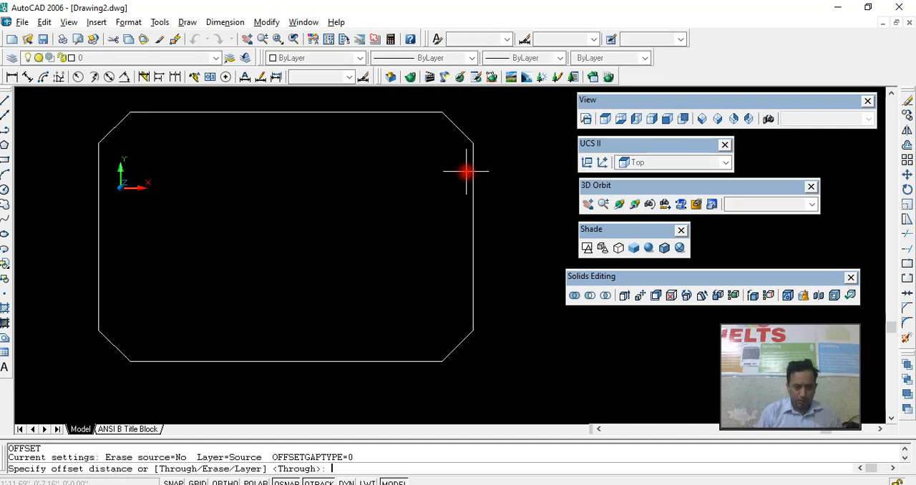
pyautogui.write('6')
pyautogui.press('Return')
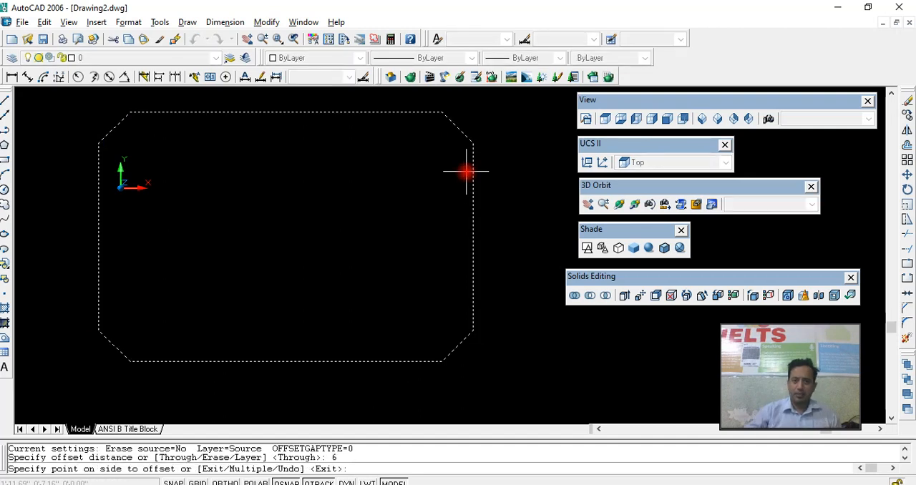
pyautogui.click(413, 186)
pyautogui.press('Escape')
# - Erase the inner rectangle made by the 6-inch offset
pyautogui.click(409, 193)
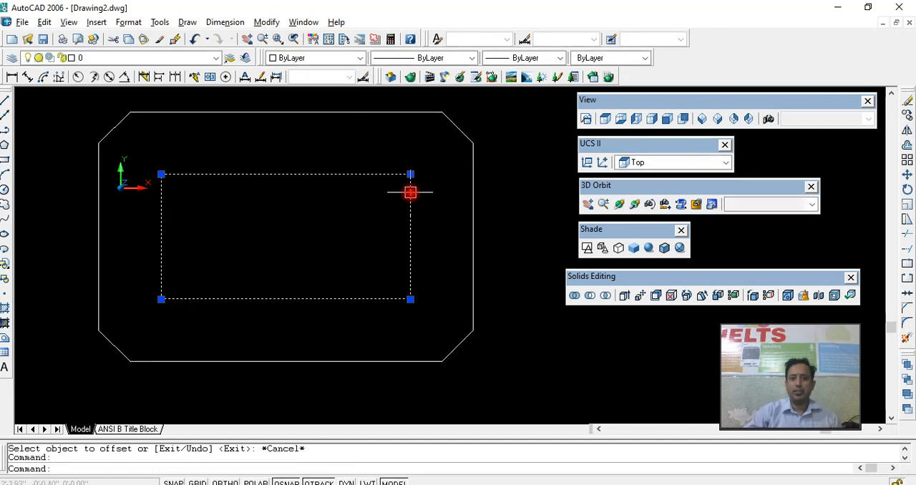
pyautogui.moveTo(403, 210); pyautogui.dragTo(432, 208, button='middle')
pyautogui.moveTo(465, 216); pyautogui.dragTo(425, 193)
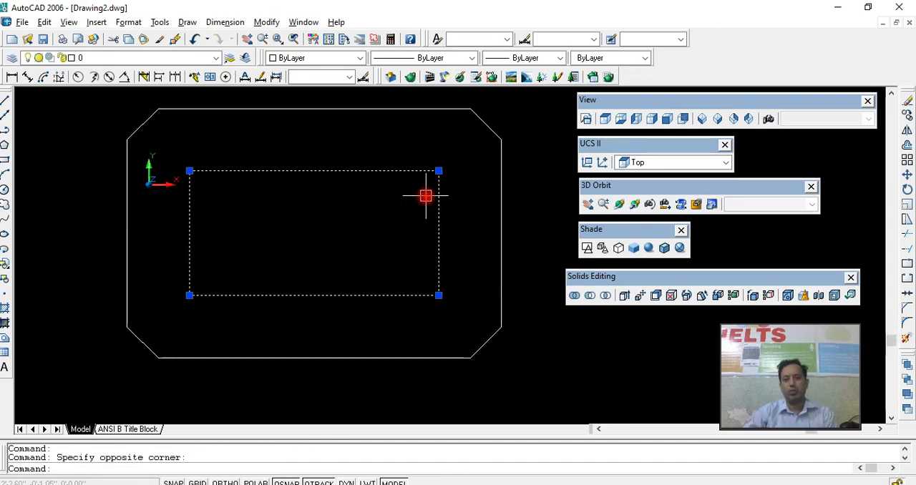
pyautogui.press('Delete')
# - Offset the chamfered outline 3 inches inward
pyautogui.click(497, 194)
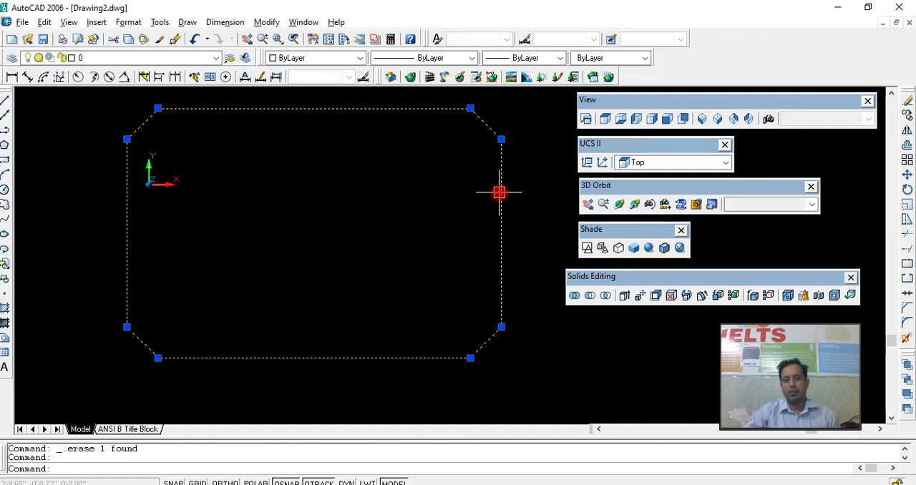
pyautogui.press('Return')
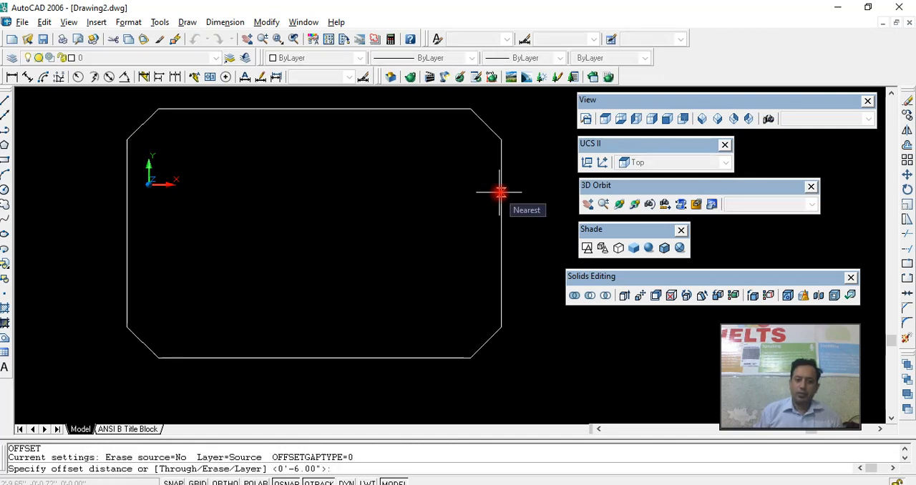
pyautogui.write('3')
pyautogui.press('Return')
pyautogui.click(499, 192)
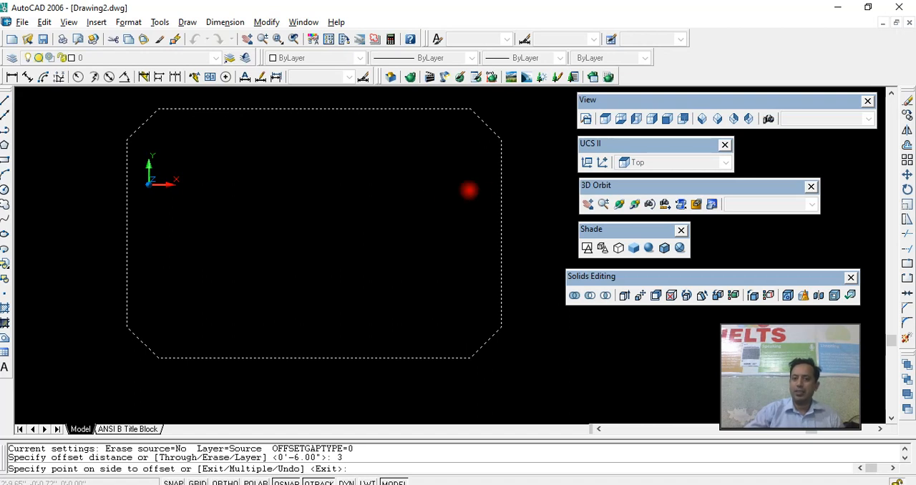
pyautogui.click(448, 190)
pyautogui.press('Escape')
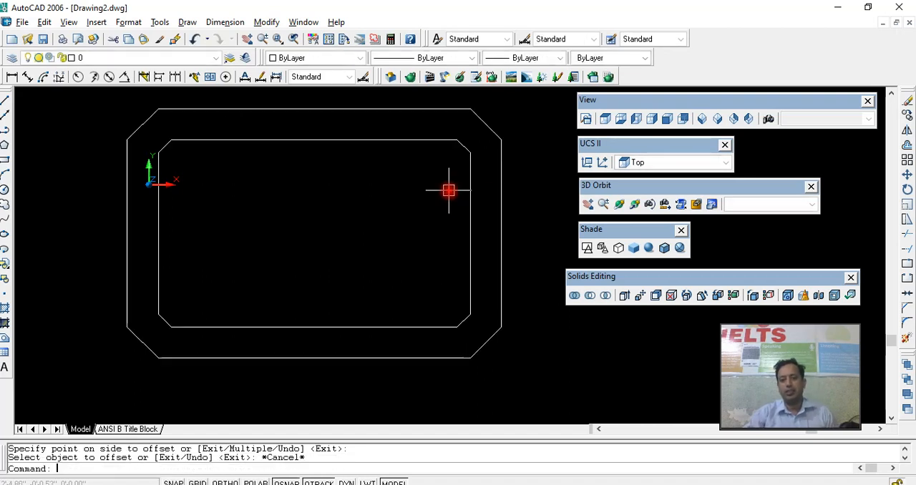
# - Offset the inner chamfered outline another 1 inch inward
pyautogui.click(466, 187)
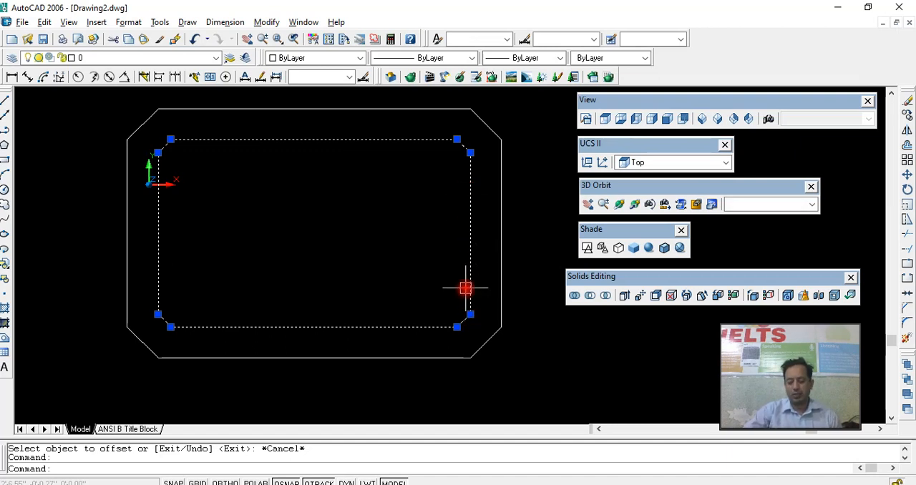
pyautogui.write('o')
pyautogui.press('Return')
pyautogui.write('1')
pyautogui.press('Return')
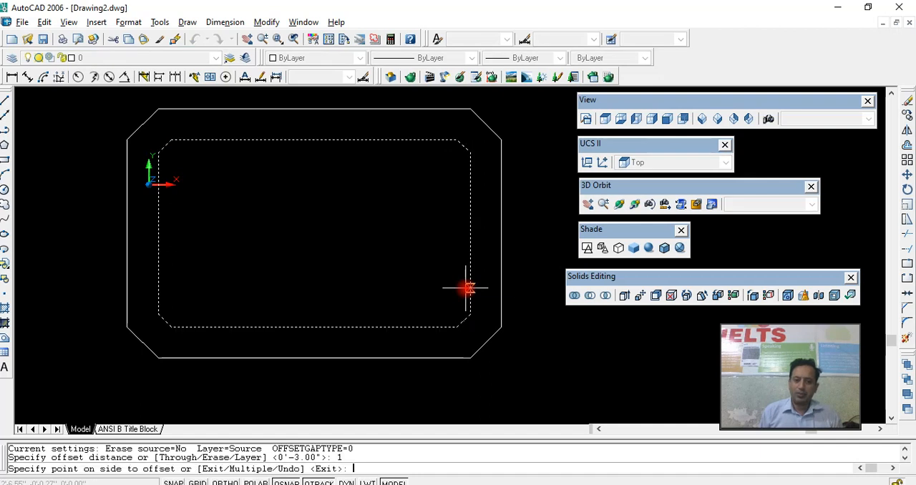
pyautogui.click(439, 286)
pyautogui.press('Escape')
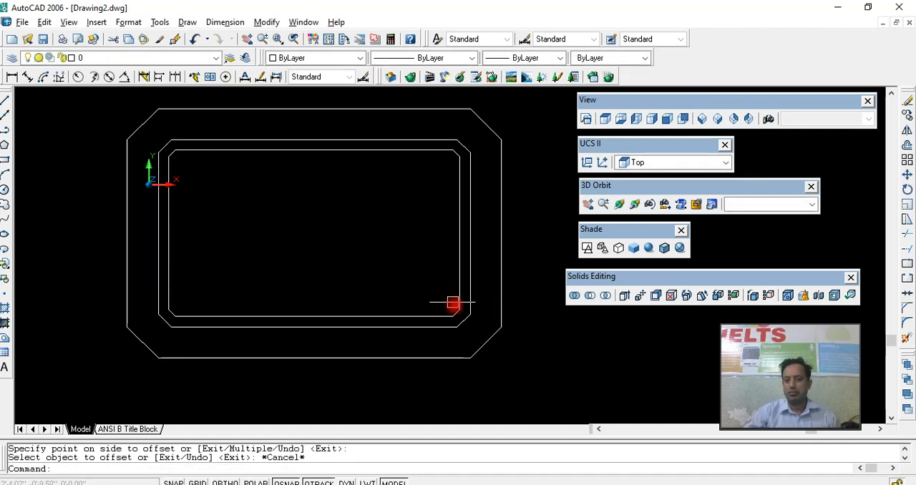
pyautogui.click(459, 286)
pyautogui.scroll(3, 451, 293)
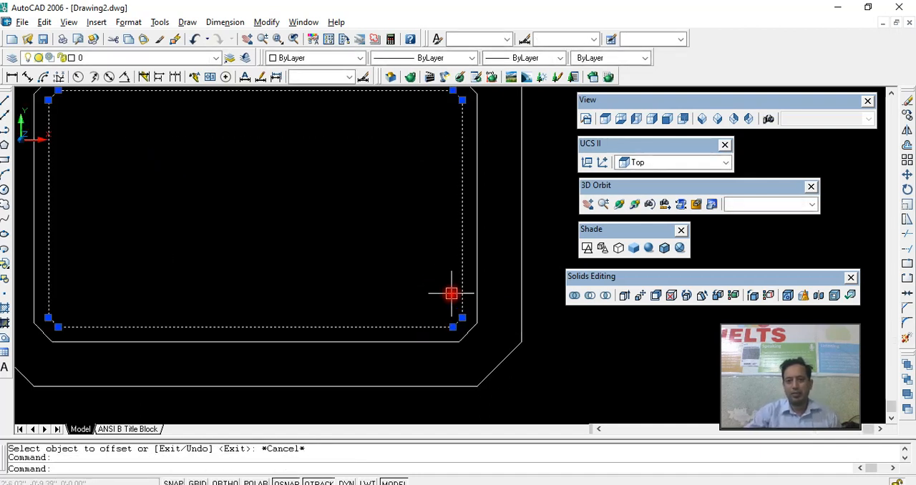
pyautogui.scroll(-2, 451, 301)
pyautogui.press('Escape')
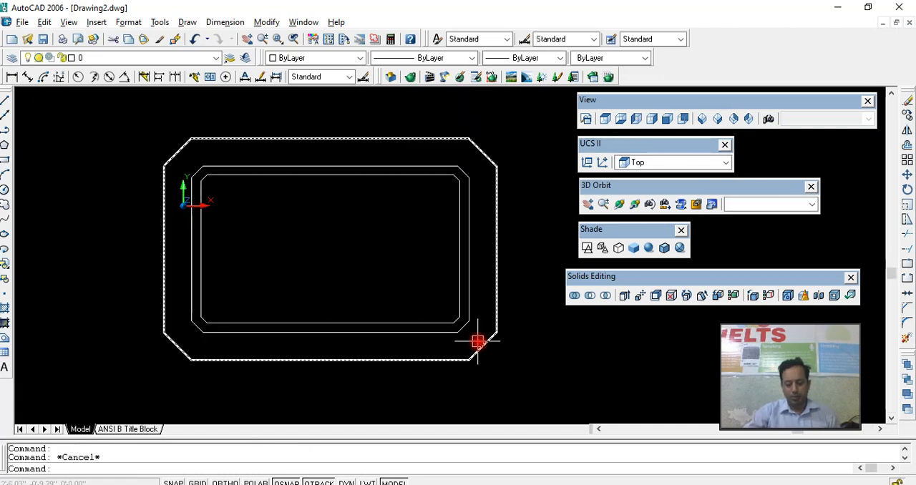
# - Draw a horizontal line joining the lower ends of the innermost outline's two vertical sides
pyautogui.write('l')
pyautogui.press('Return')
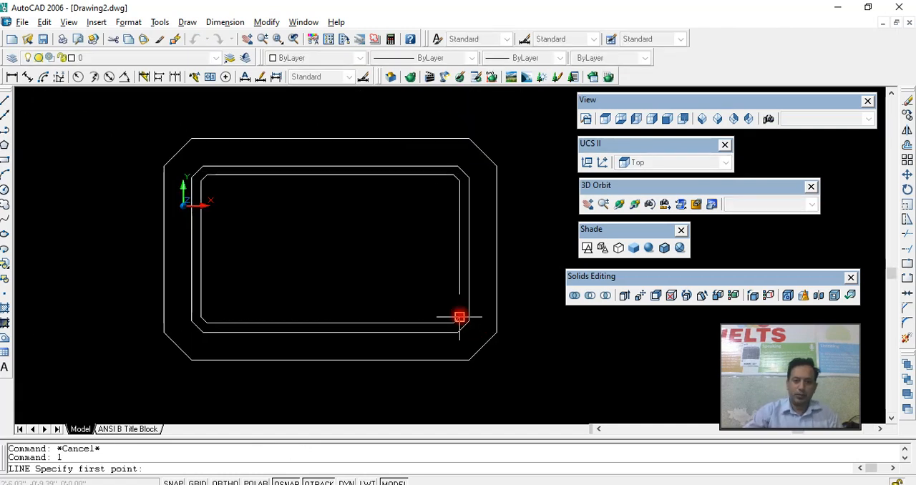
pyautogui.click(459, 316)
pyautogui.click(200, 317)
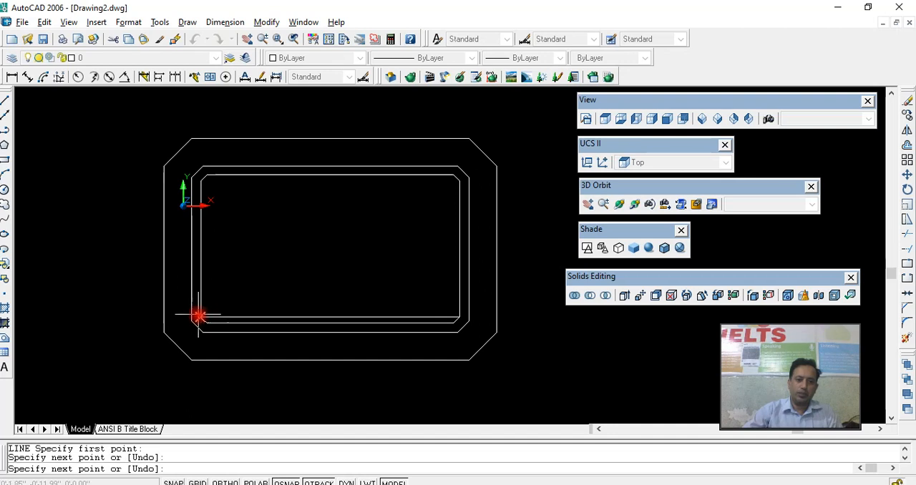
pyautogui.press('Return')
pyautogui.click(299, 317)
pyautogui.write('ex')
pyautogui.press('Return')
pyautogui.press('Return')
pyautogui.click(339, 317)
pyautogui.press('Escape')
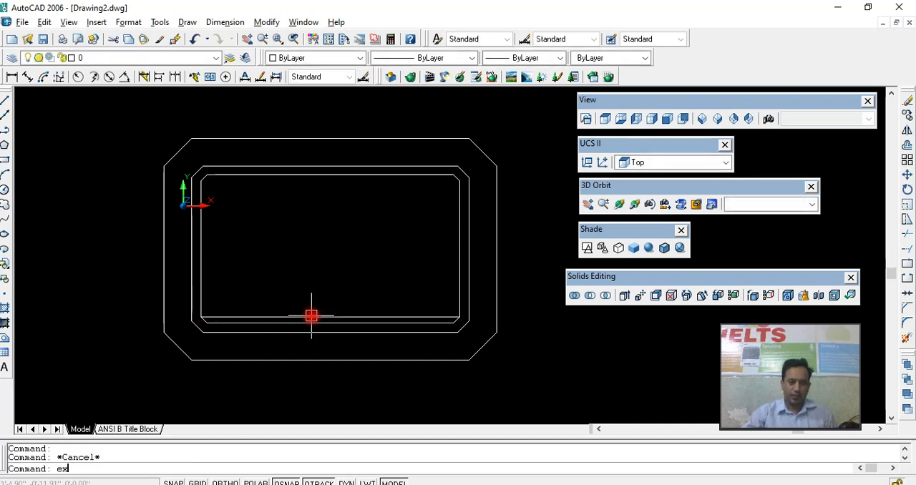
pyautogui.write('ex')
# - Extend both ends of the horizontal line to the vertical sides of the middle outline
pyautogui.press('Return')
pyautogui.press('Return')
pyautogui.scroll(2, 444, 316)
pyautogui.click(443, 317)
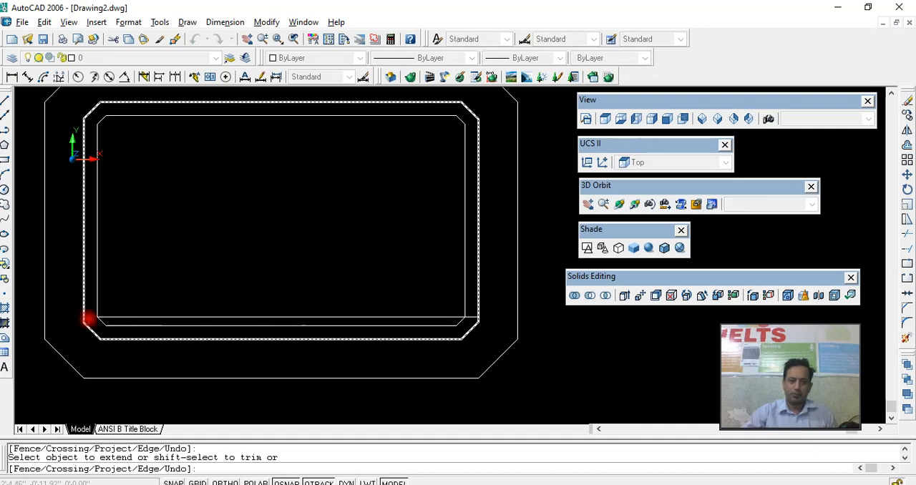
pyautogui.click(107, 317)
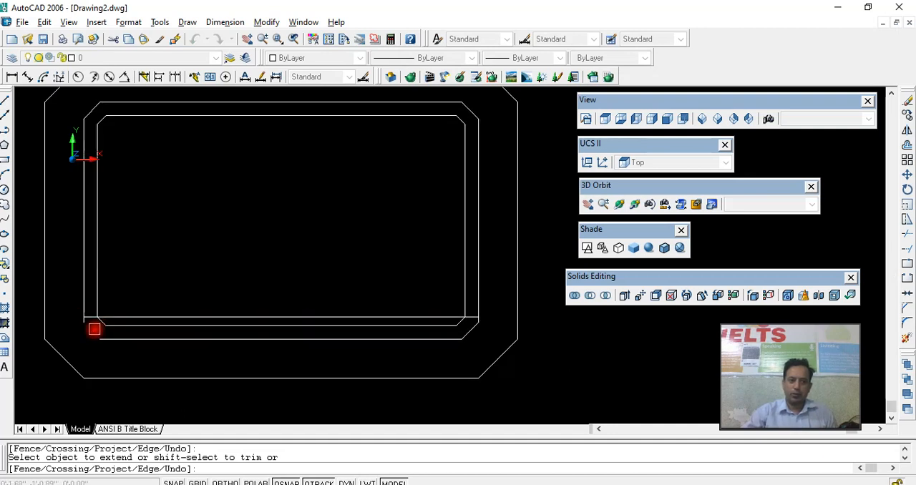
# - Trim away the parts of the two inner chamfered outlines that lie below the horizontal line
pyautogui.keyDown('shift'); pyautogui.click(110, 328); pyautogui.keyUp('shift')
pyautogui.keyDown('shift'); pyautogui.click(102, 329); pyautogui.keyUp('shift')
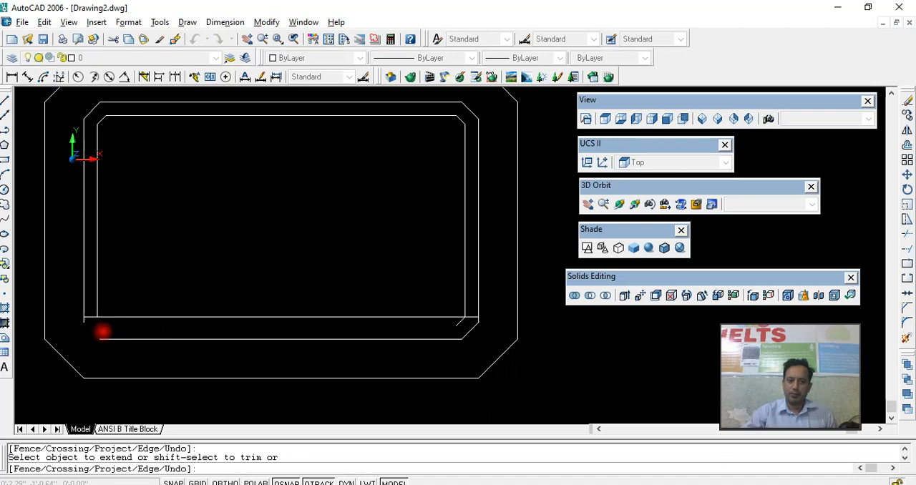
pyautogui.keyDown('shift'); pyautogui.click(346, 341); pyautogui.keyUp('shift')
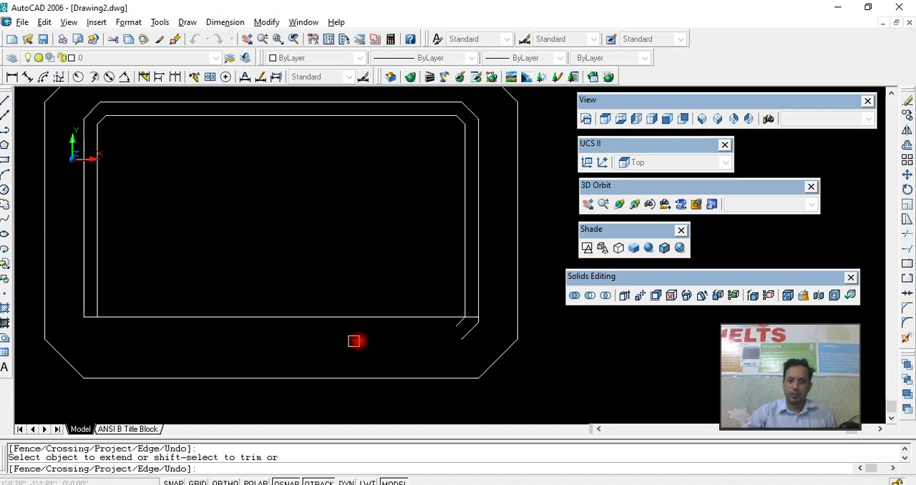
pyautogui.keyDown('shift'); pyautogui.click(470, 331); pyautogui.keyUp('shift')
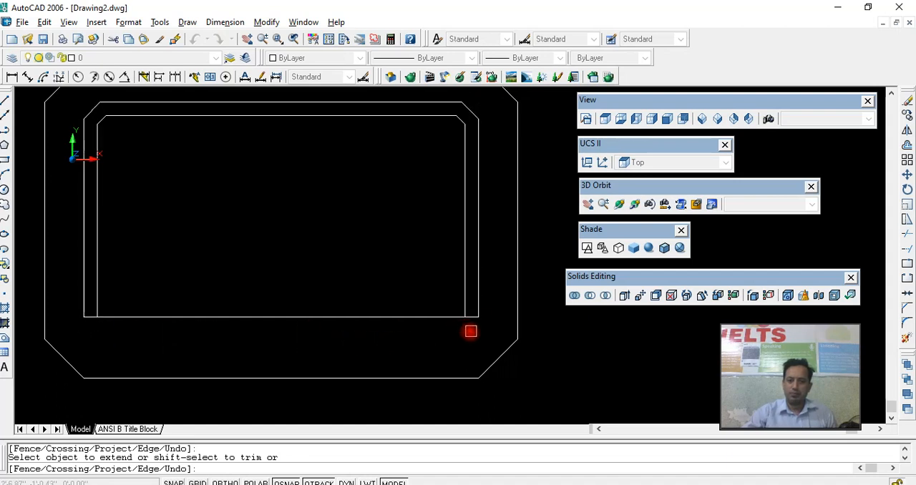
pyautogui.rightClick(470, 331)
pyautogui.click(476, 333)
pyautogui.moveTo(477, 333); pyautogui.dragTo(472, 368, button='middle')
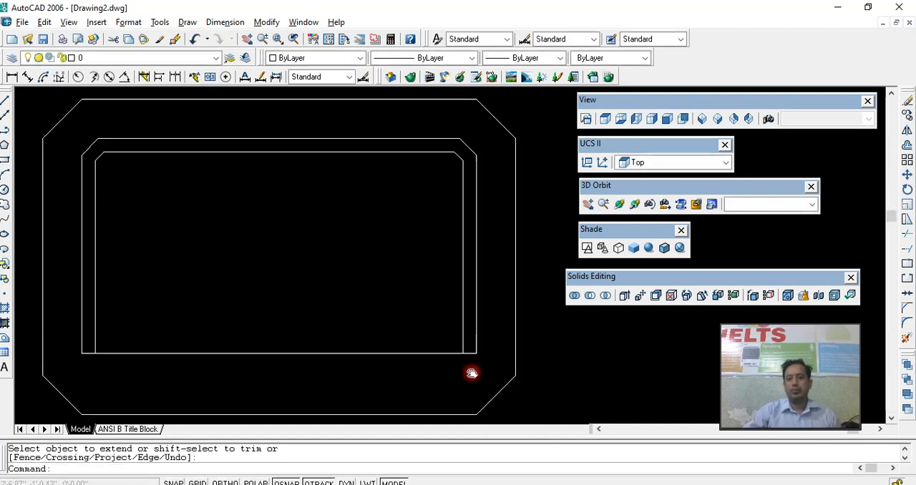
pyautogui.scroll(-1, 468, 351)
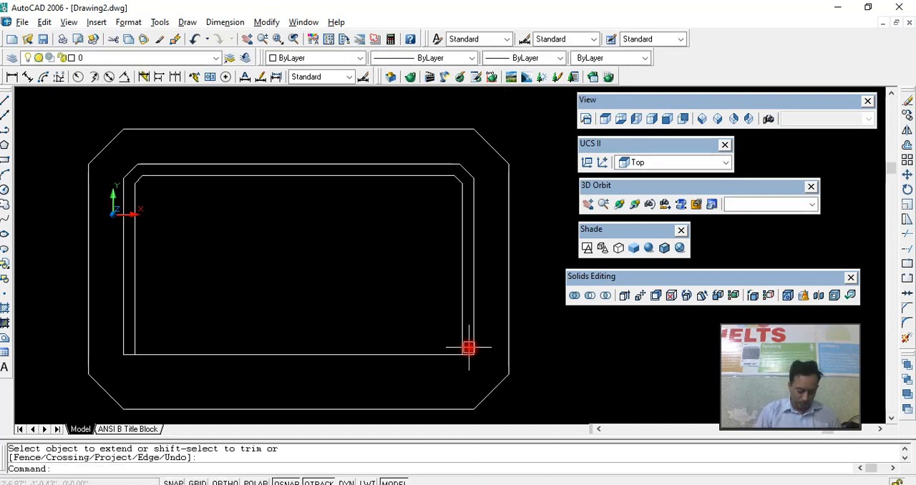
# - Create a boundary polyline from the U-shaped strip between the two inner outlines, with island detection on
pyautogui.write('bo')
pyautogui.press('Return')
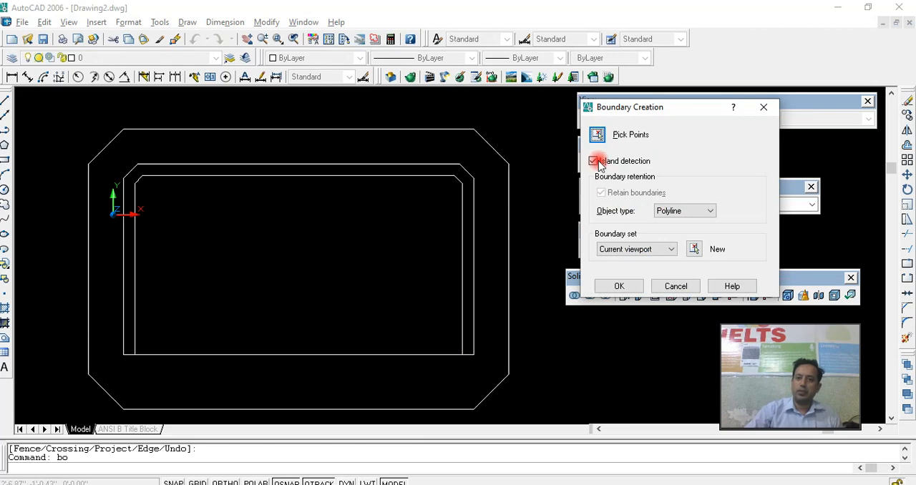
pyautogui.click(598, 136)
pyautogui.click(466, 176)
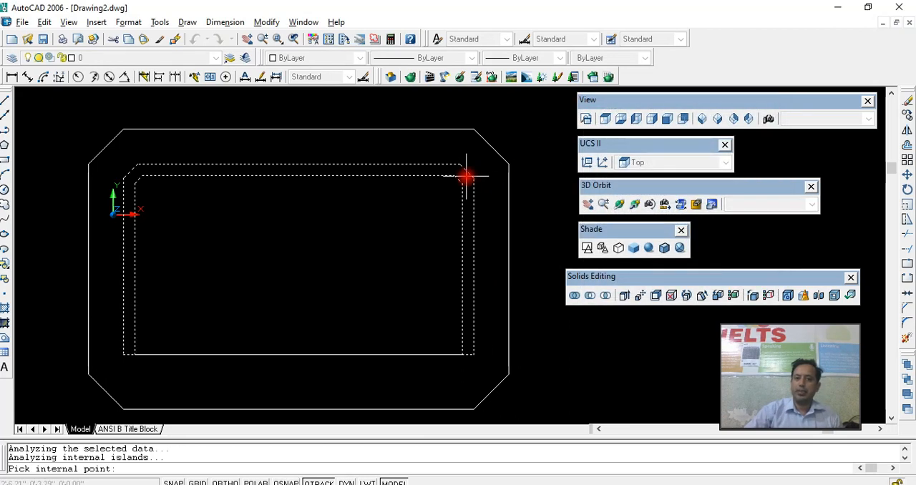
pyautogui.press('Return')
# - Erase the horizontal line across the lower ends and check that the U-shaped boundary is one closed object
pyautogui.click(447, 354)
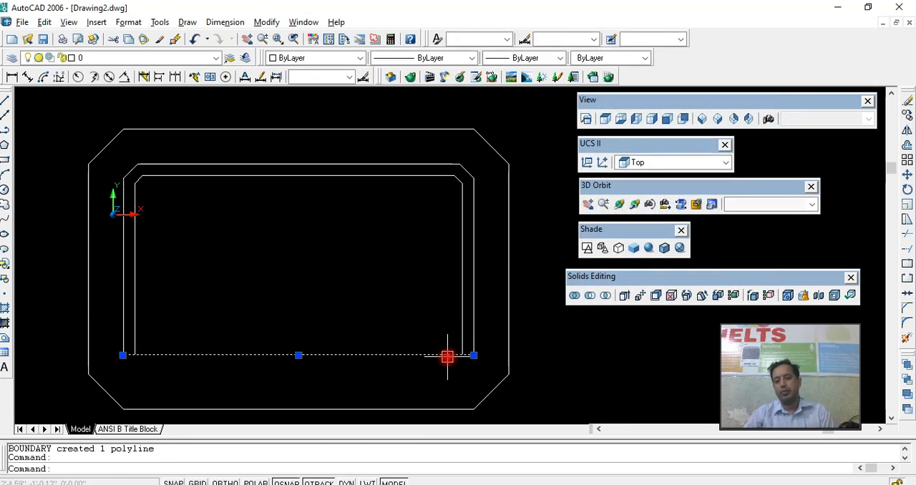
pyautogui.press('Delete')
pyautogui.click(474, 352)
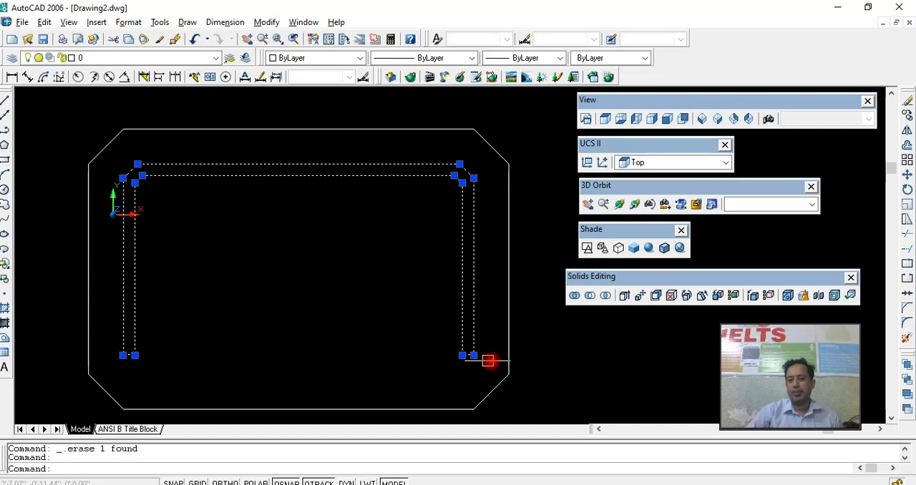
pyautogui.press('Escape')
# - Extrude the outer chamfered outline to a height of 1 with a taper angle of 0
pyautogui.click(509, 350)
pyautogui.write('ex')
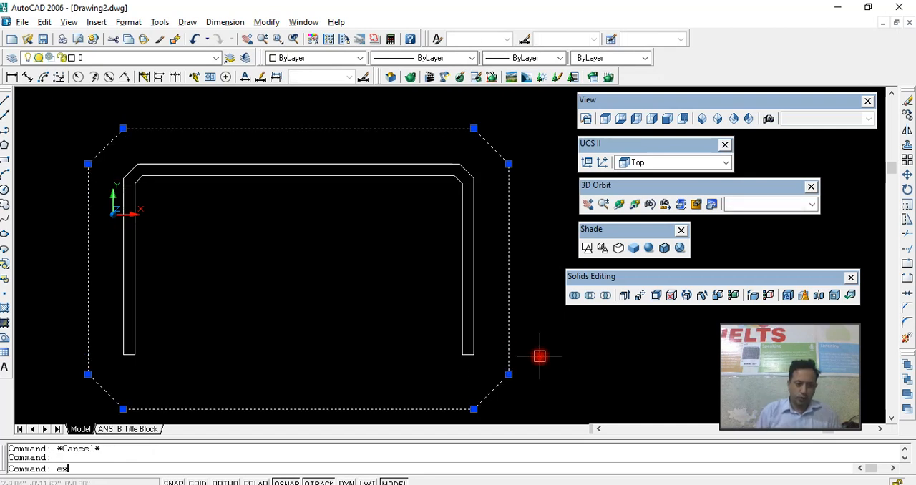
pyautogui.write('t')
pyautogui.press('Return')
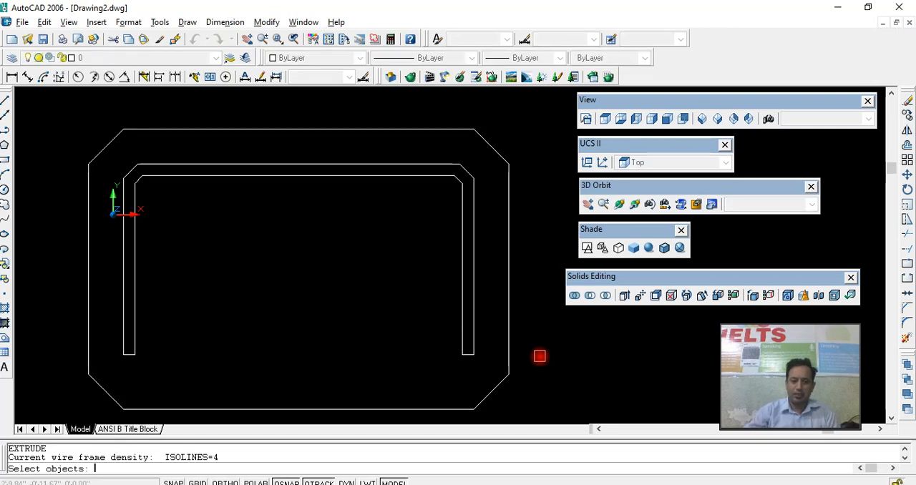
pyautogui.click(507, 331)
pyautogui.press('Return')
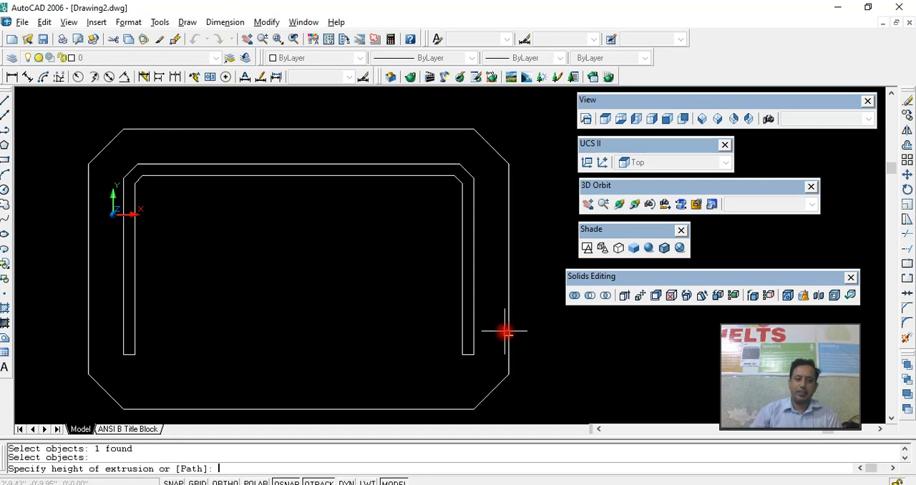
pyautogui.write('1')
pyautogui.press('Return')
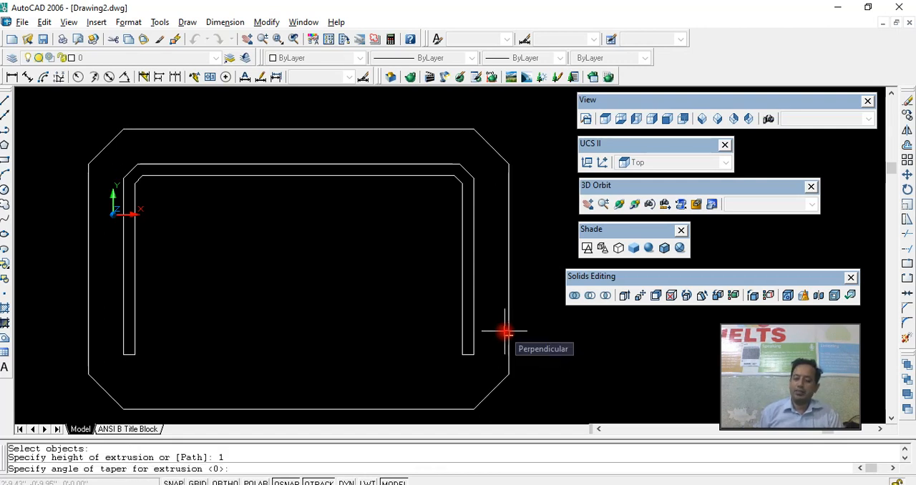
pyautogui.press('Return')
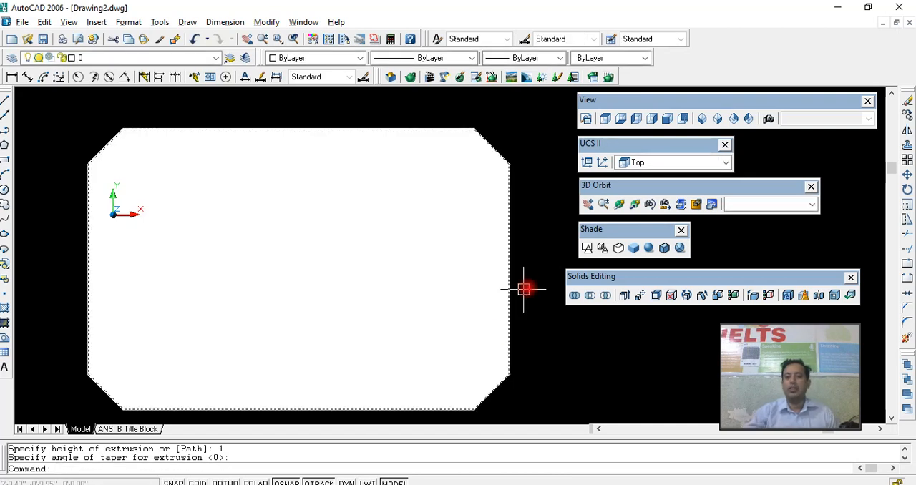
pyautogui.press('Escape')
# - Tilt the view to show the slab in 3D and switch the display to 2D wireframe
pyautogui.click(618, 204)
pyautogui.moveTo(468, 258); pyautogui.dragTo(467, 163)
pyautogui.rightClick(468, 163)
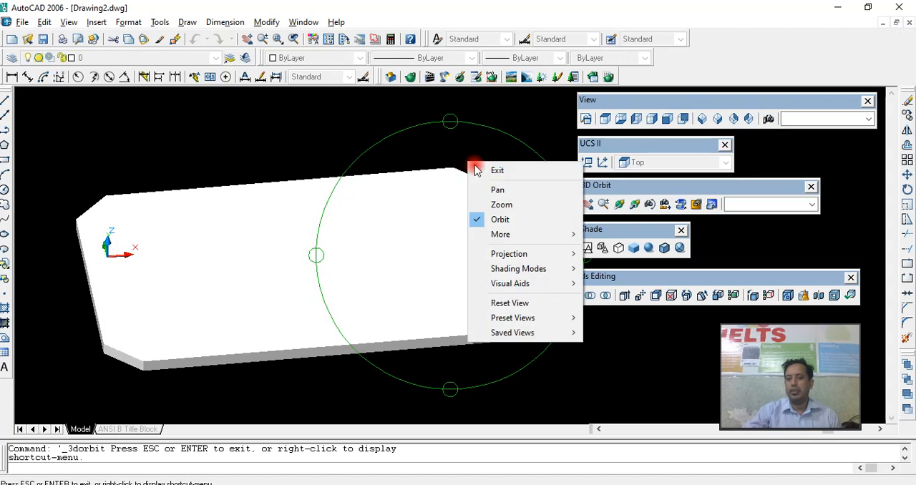
pyautogui.click(478, 169)
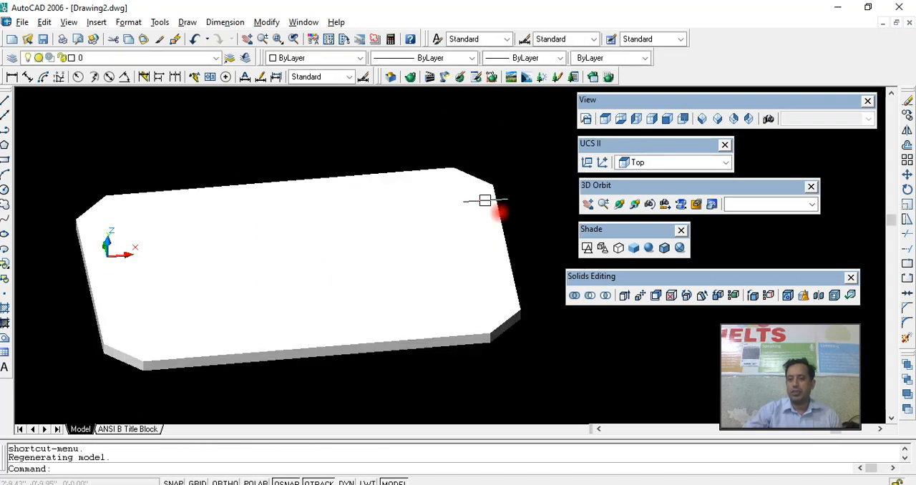
pyautogui.click(587, 248)
# - Extrude the U-shaped boundary downward with a height of -30 and a taper angle of 0
pyautogui.click(481, 299)
pyautogui.moveTo(477, 280); pyautogui.dragTo(453, 252, button='middle')
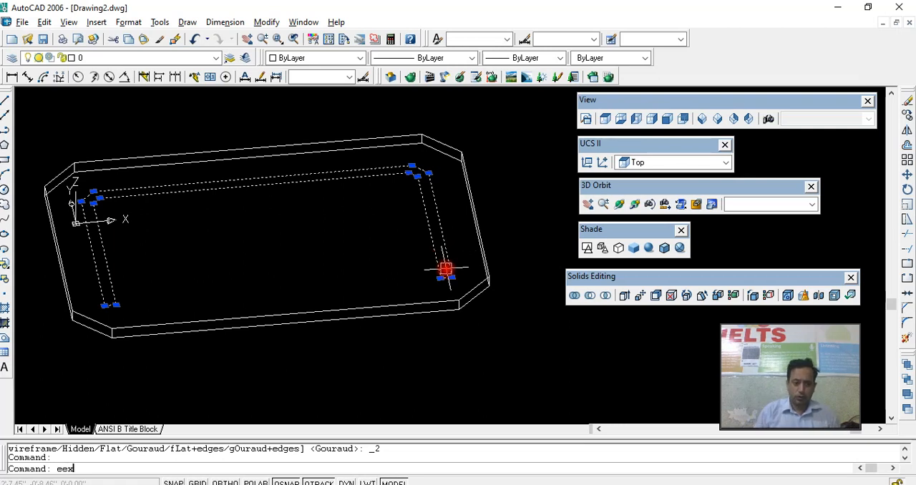
pyautogui.press('Return')
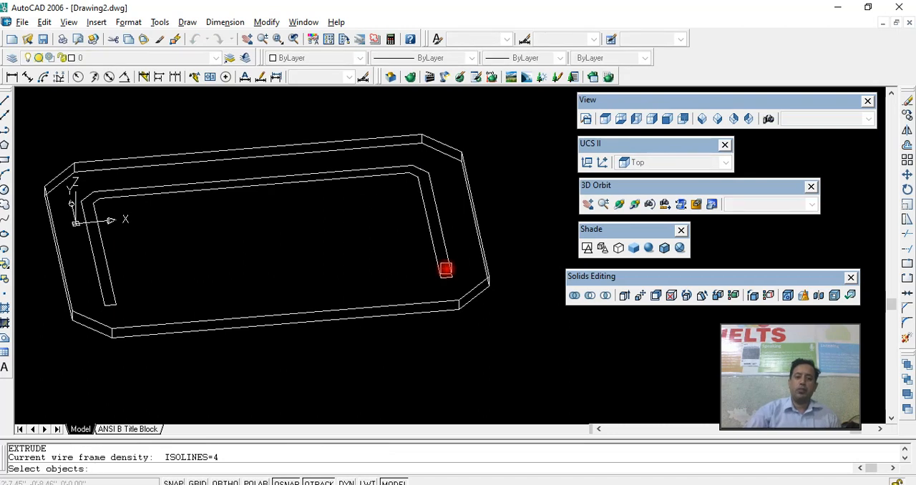
pyautogui.click(445, 269)
pyautogui.press('Return')
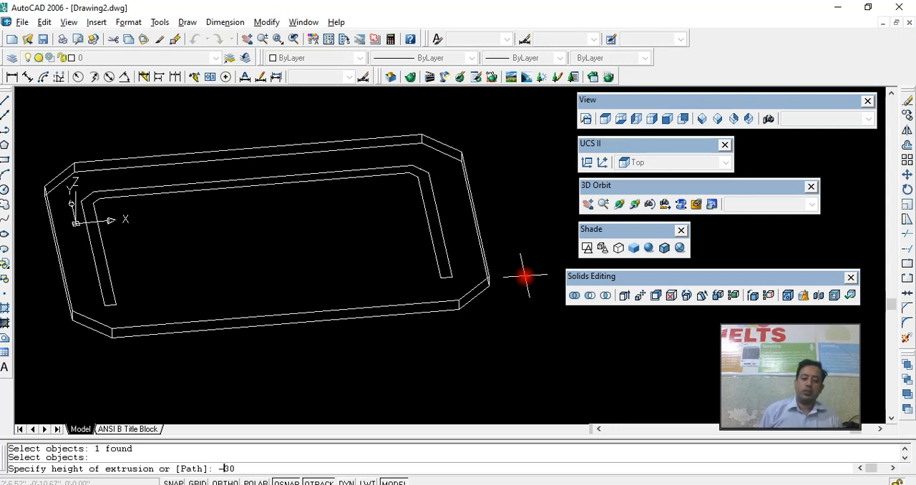
pyautogui.press('Return')
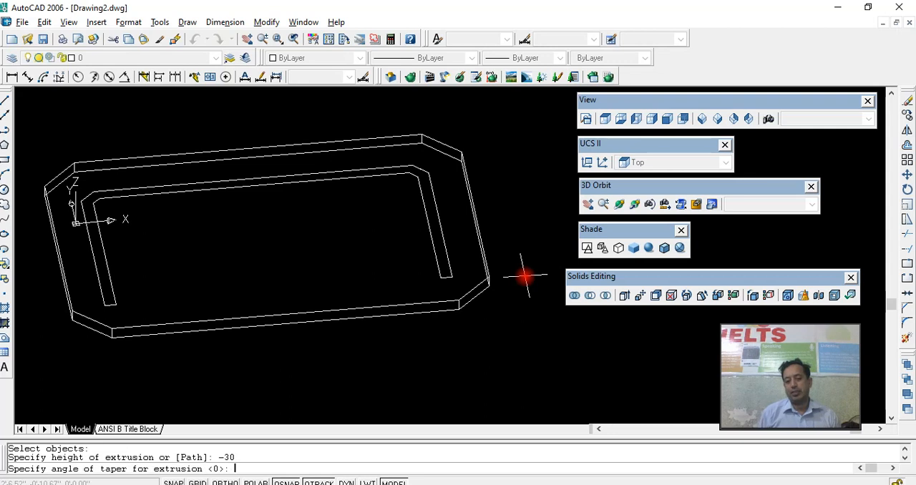
pyautogui.press('Return')
pyautogui.scroll(-5, 525, 276)
pyautogui.press('Escape')
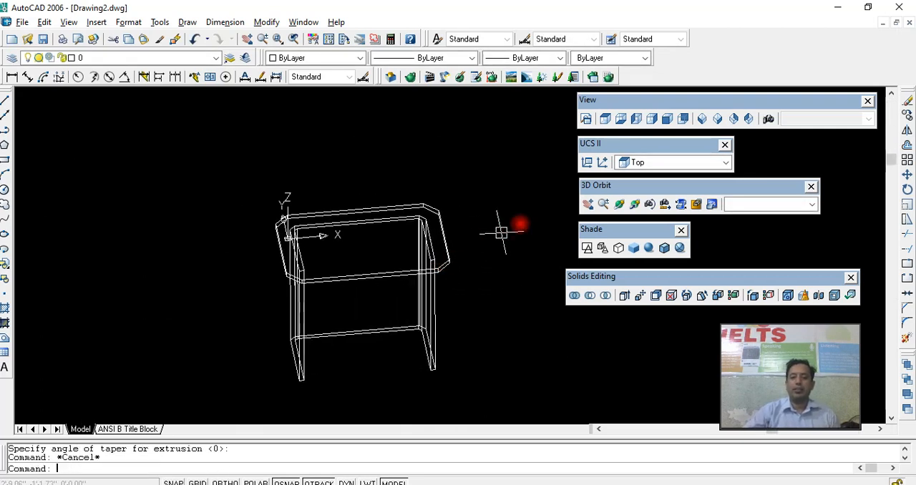
# - Orbit around the model to inspect the chamfered top and the U-shaped panel beneath it
pyautogui.click(619, 204)
pyautogui.moveTo(480, 268); pyautogui.dragTo(434, 262)
pyautogui.moveTo(433, 262); pyautogui.dragTo(353, 258)
pyautogui.rightClick(367, 261)
pyautogui.click(383, 266)
pyautogui.moveTo(387, 266); pyautogui.dragTo(415, 272, button='middle')
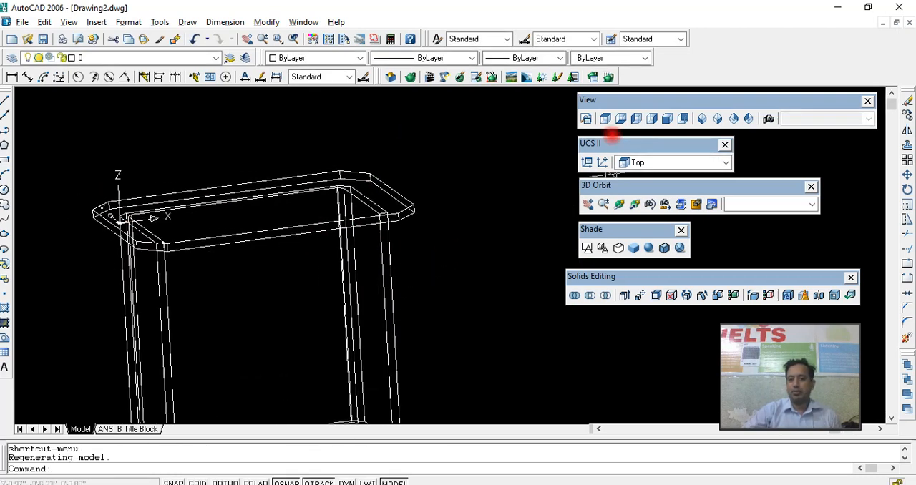
# - Copy the whole model in the top view and paste the duplicate to the left of the original
pyautogui.click(606, 119)
pyautogui.scroll(-4, 409, 259)
pyautogui.click(508, 202)
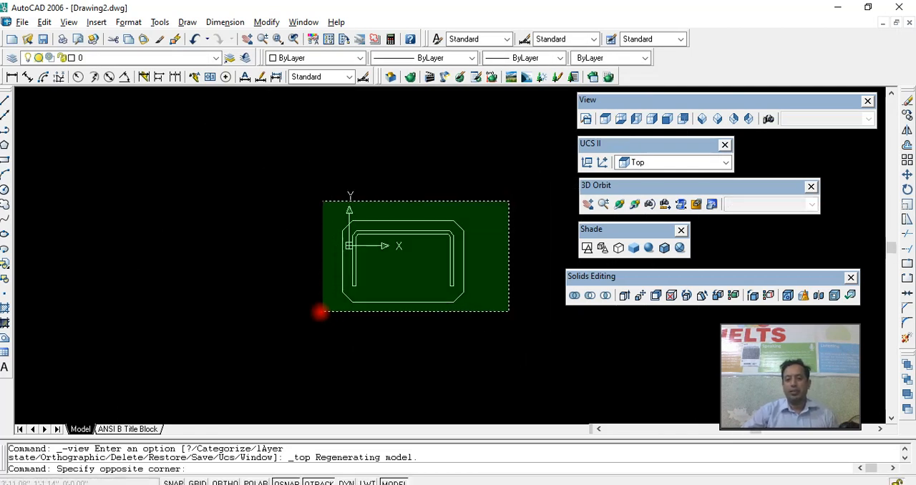
pyautogui.click(318, 312)
pyautogui.hotkey('ctrl', 'c')
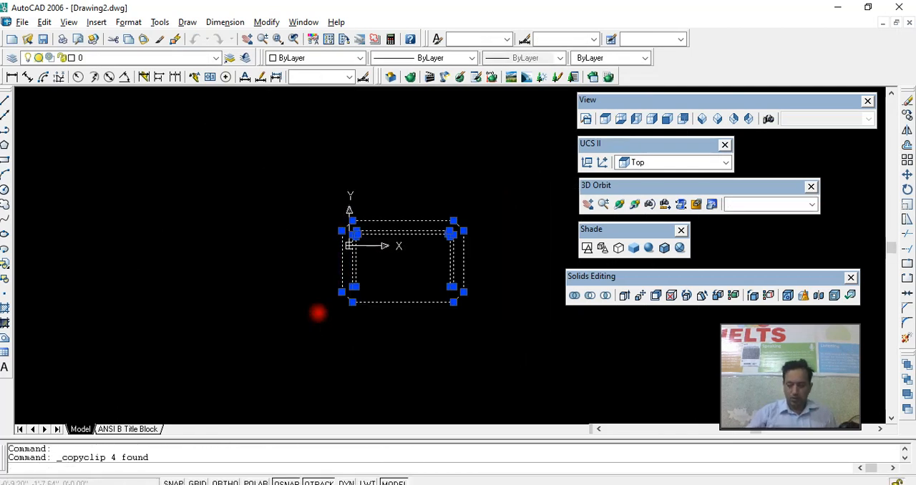
pyautogui.hotkey('ctrl', 'v')
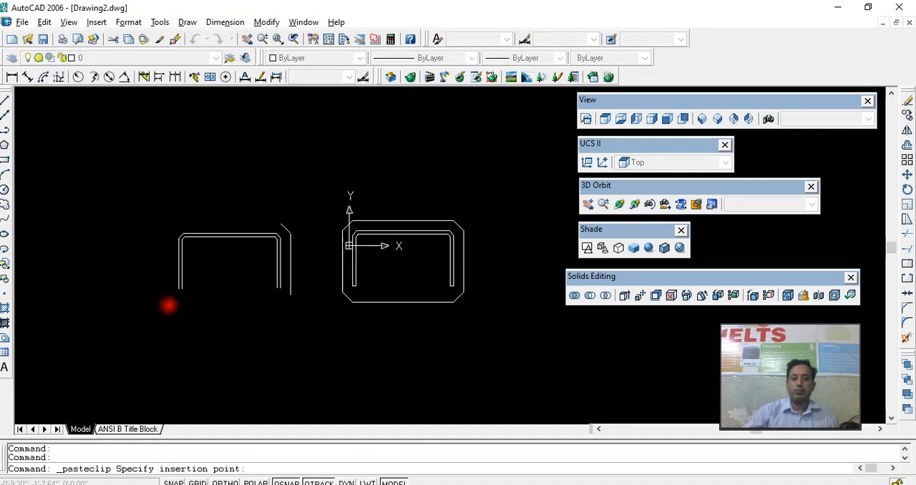
pyautogui.click(168, 300)
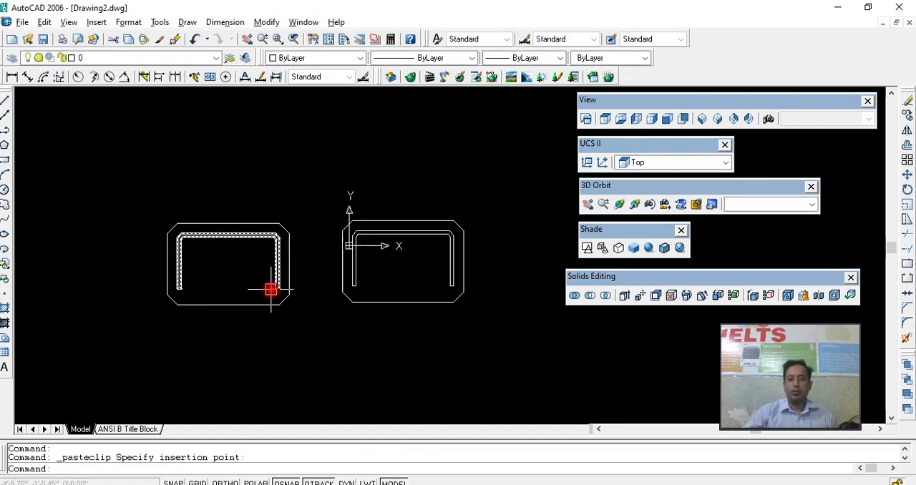
# - Erase the extruded U-shaped panel from the duplicate in a tilted 3D view
pyautogui.click(619, 204)
pyautogui.moveTo(453, 281); pyautogui.dragTo(407, 184)
pyautogui.rightClick(403, 202)
pyautogui.click(437, 209)
pyautogui.click(273, 321)
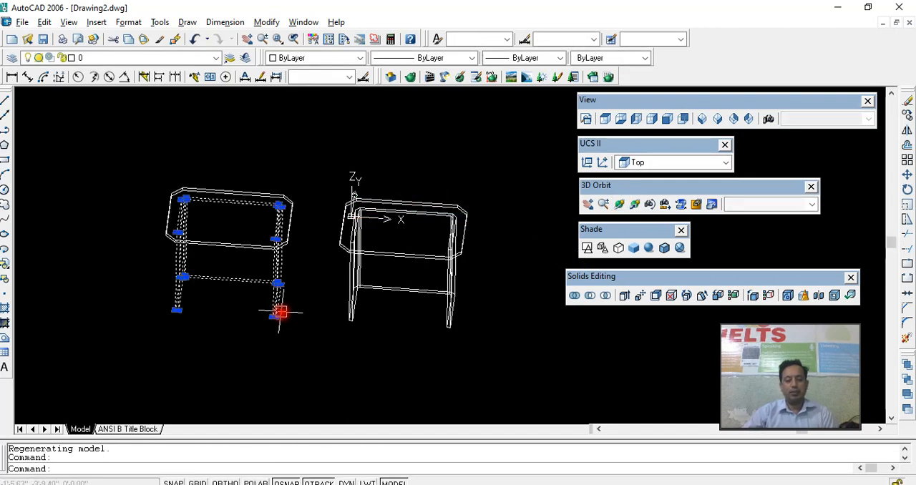
pyautogui.press('Delete')
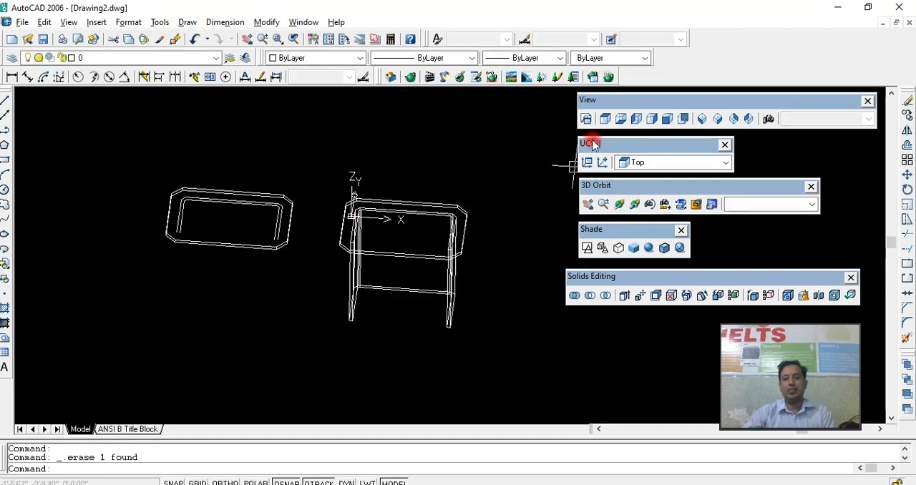
# - Examine the two open U-shaped outlines remaining in the duplicate from the top view
pyautogui.click(604, 119)
pyautogui.moveTo(337, 272); pyautogui.dragTo(415, 288, button='middle')
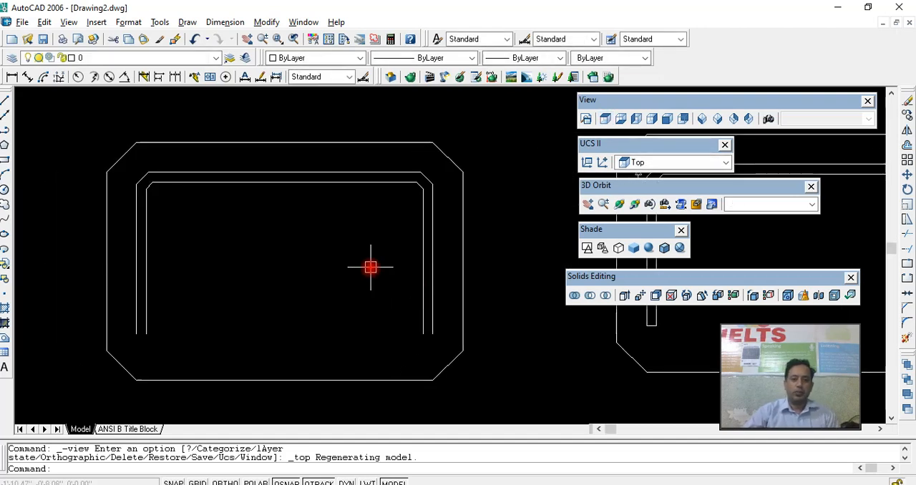
pyautogui.scroll(-2, 355, 272)
pyautogui.click(355, 218)
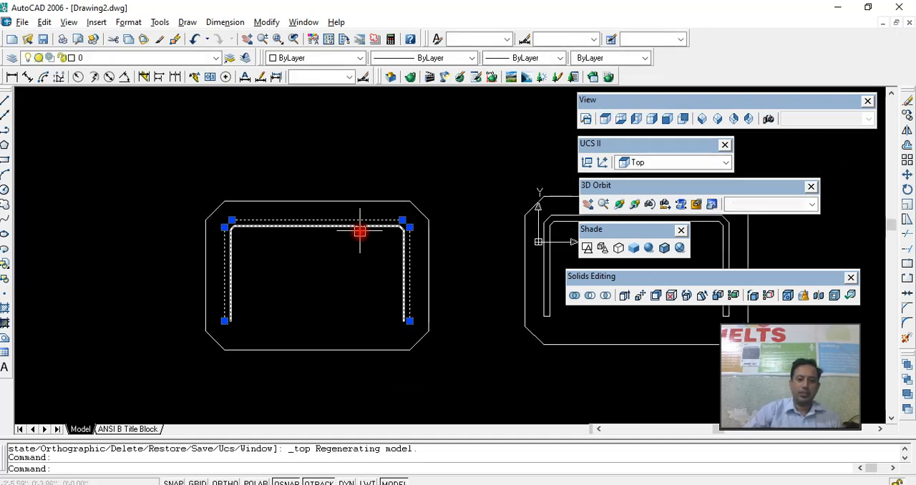
pyautogui.scroll(2, 358, 225)
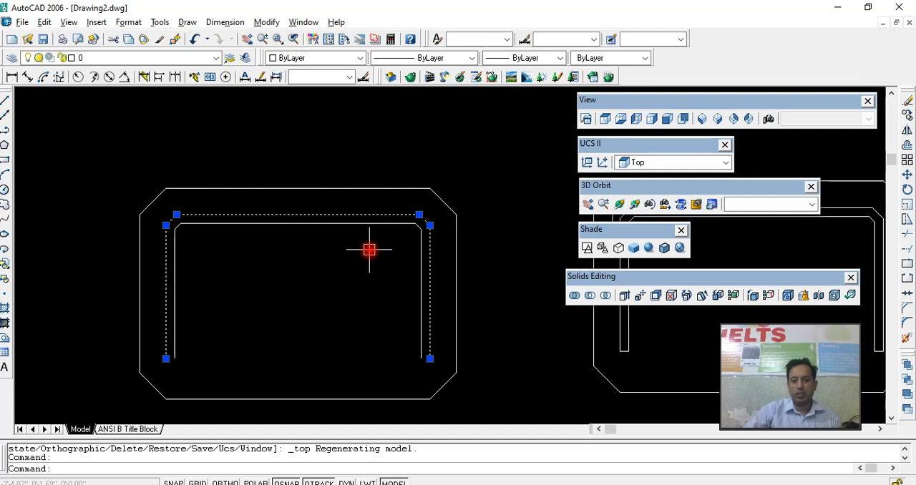
pyautogui.press('Escape')
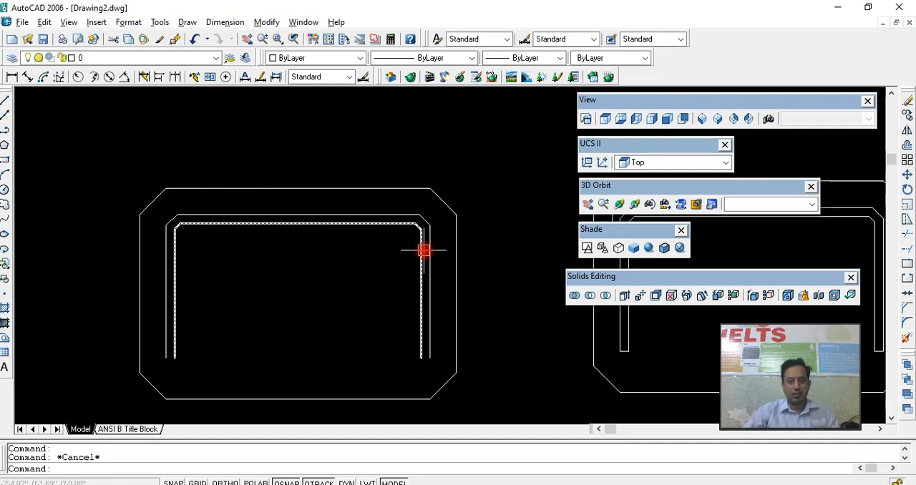
pyautogui.click(383, 214)
pyautogui.press('Escape')
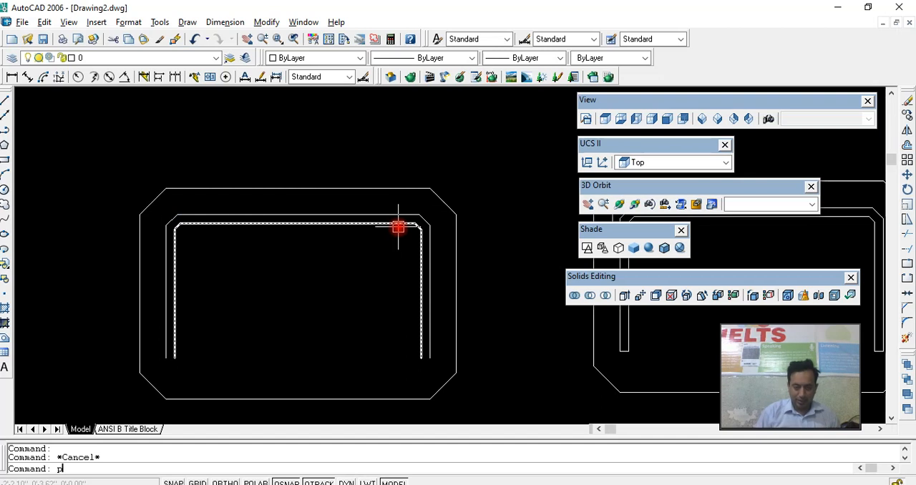
# - Try a three-point polyline arc bulging above the upper edge of the duplicate's outer U-shaped outline, and erase it
pyautogui.write('pl')
pyautogui.press('Return')
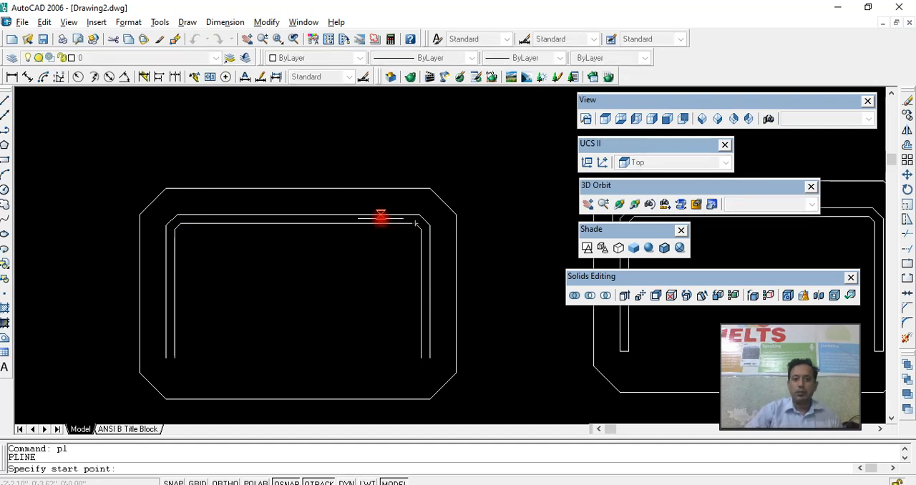
pyautogui.click(374, 214)
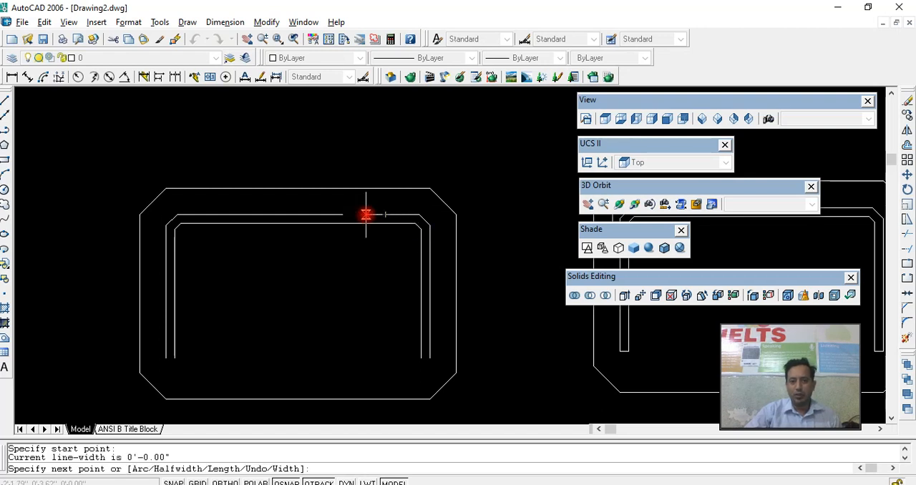
pyautogui.scroll(2, 374, 200)
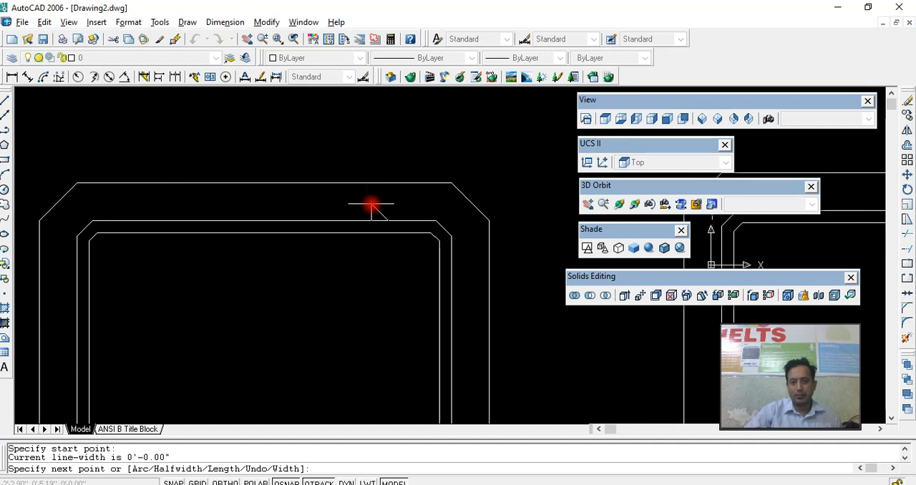
pyautogui.click(371, 204)
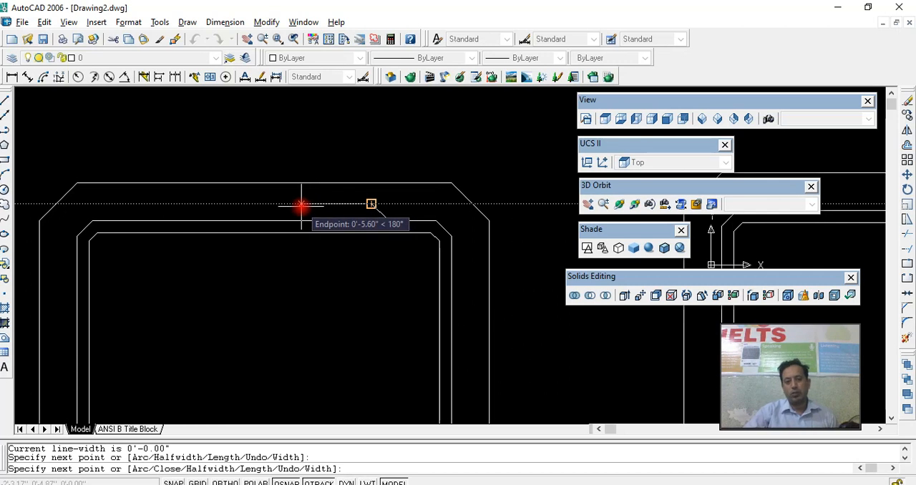
pyautogui.press('Return')
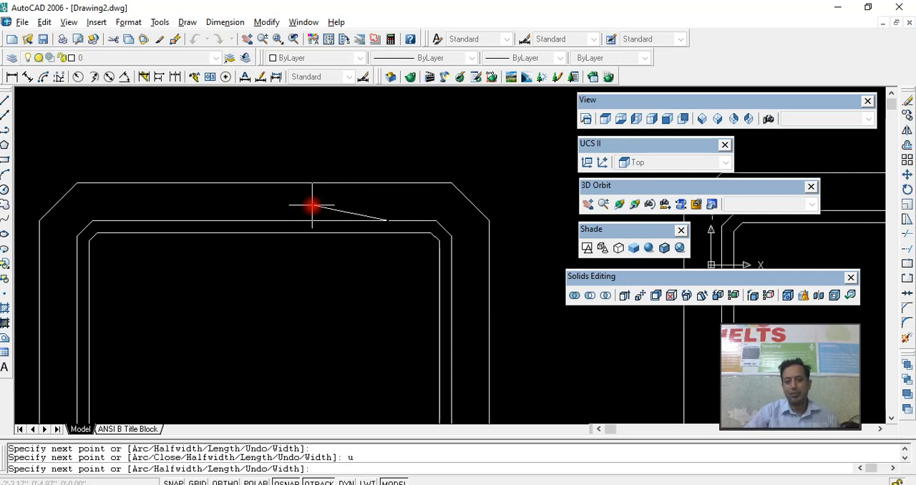
pyautogui.press('Return')
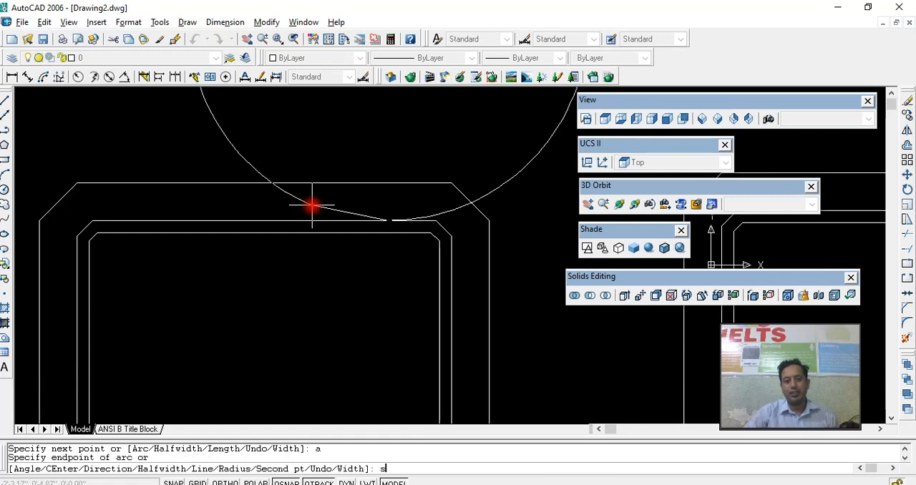
pyautogui.write('s')
pyautogui.press('Return')
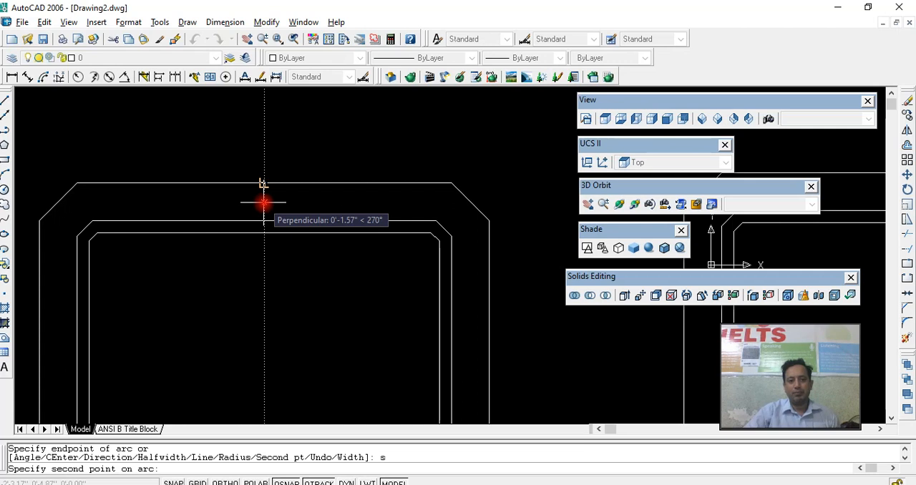
pyautogui.click(264, 203)
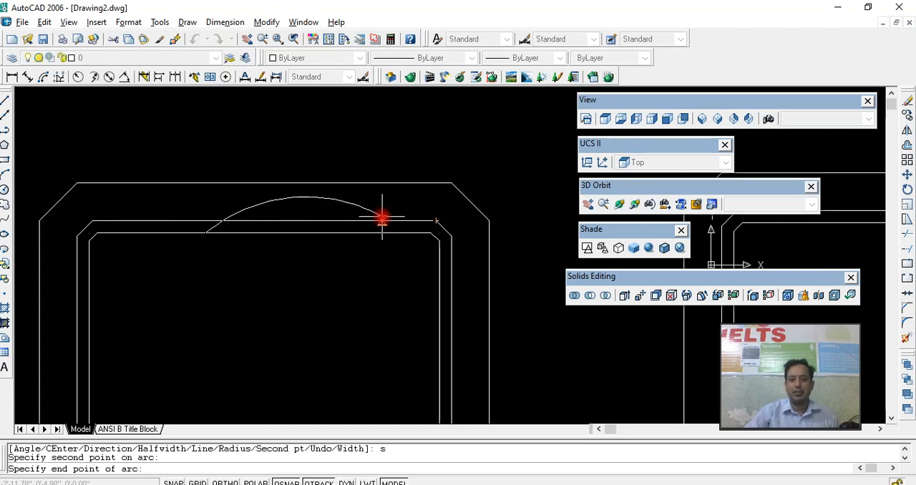
pyautogui.click(136, 219)
pyautogui.press('Escape')
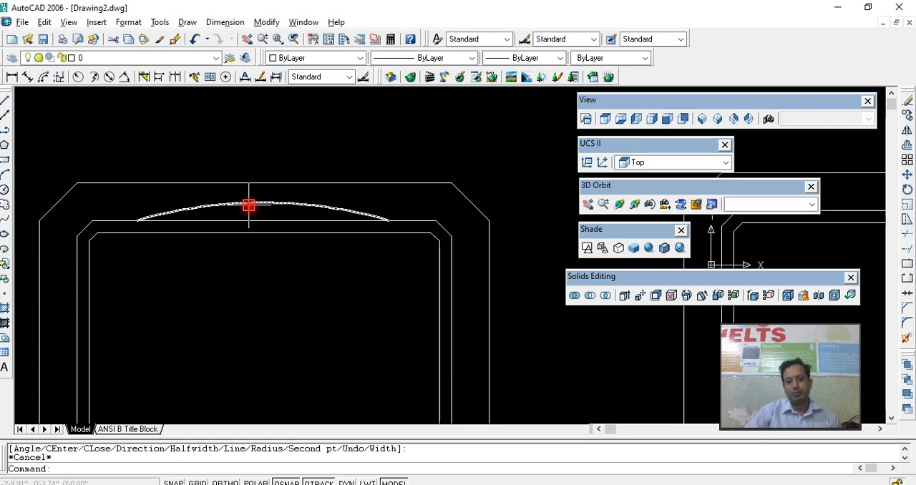
pyautogui.click(248, 205)
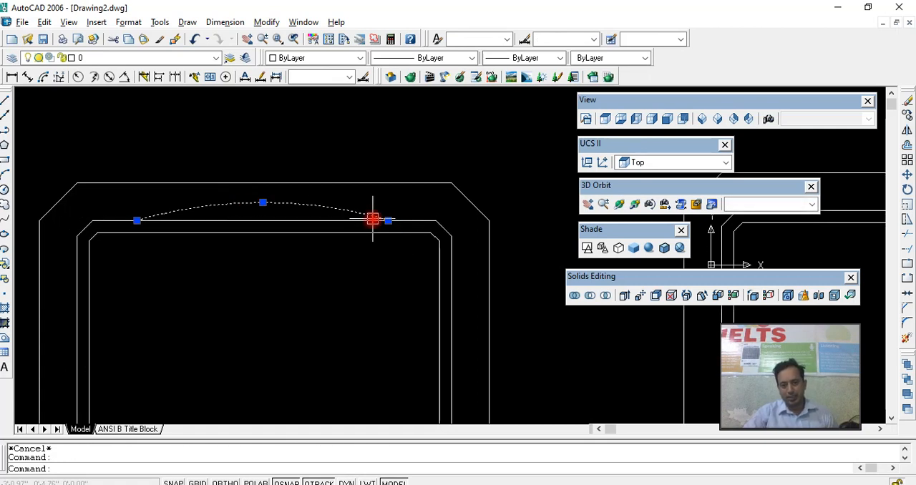
pyautogui.press('Delete')
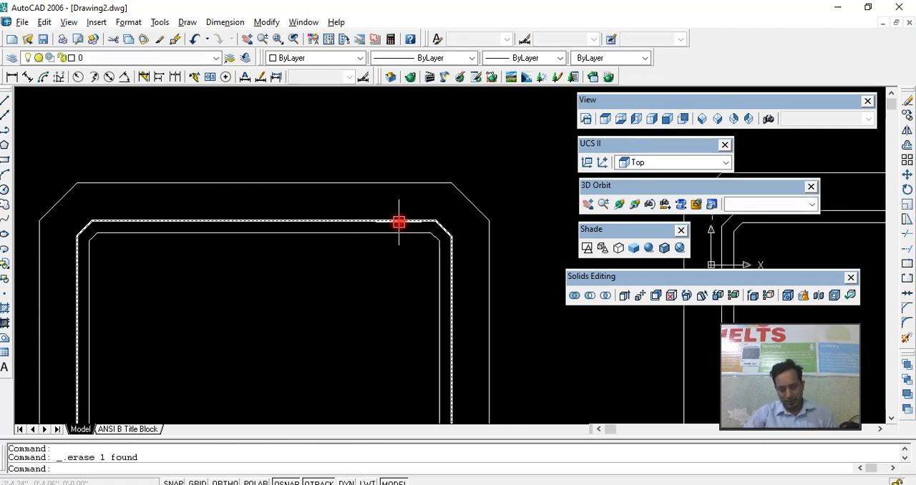
# - Draw a short vertical line from the outer U-shaped outline's upper edge to the tabletop's upper edge, near the right chamfer
pyautogui.write('l')
pyautogui.press('Return')
pyautogui.click(384, 219)
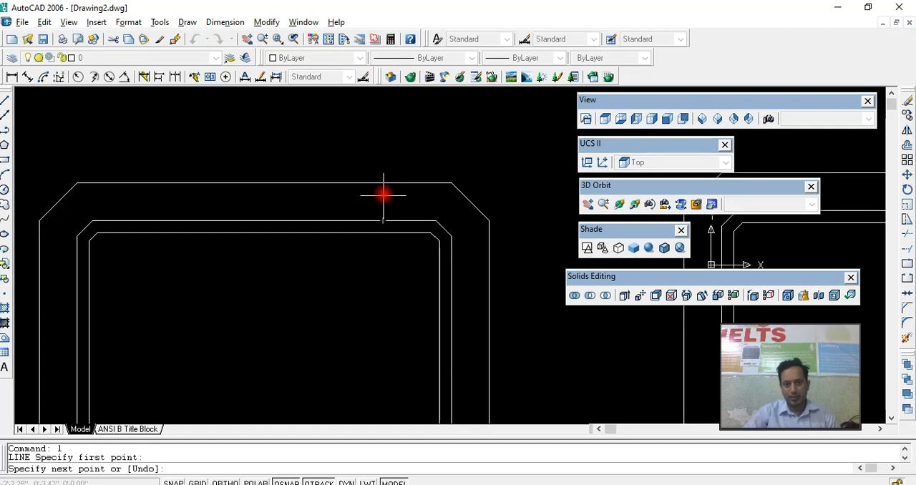
pyautogui.click(383, 184)
pyautogui.press('Return')
# - Mirror the short vertical line about the vertical centreline of the table, keeping the original
pyautogui.click(385, 208)
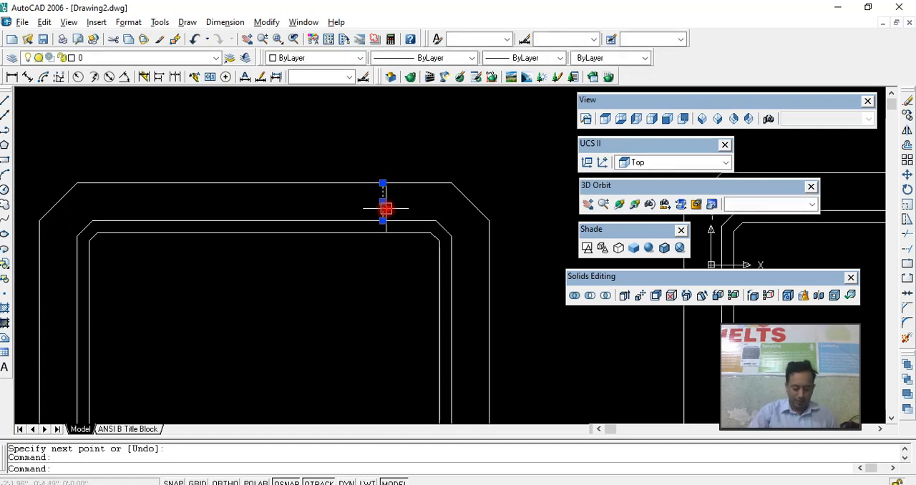
pyautogui.write('mi')
pyautogui.press('Return')
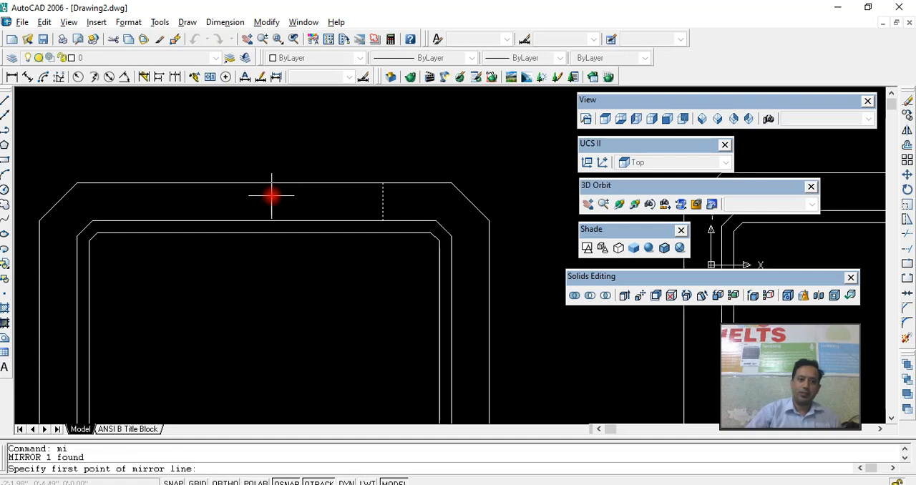
pyautogui.click(264, 185)
pyautogui.click(265, 221)
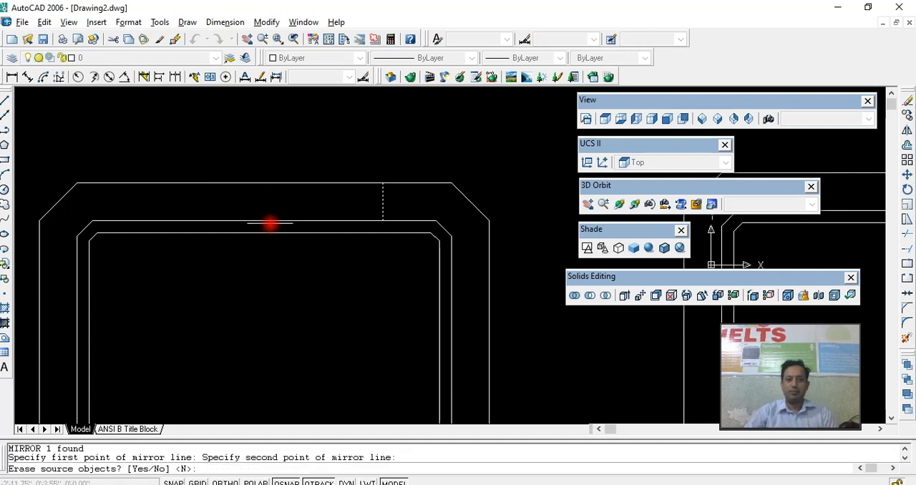
pyautogui.press('Return')
# - Try to offset the duplicate's tabletop outline inward by 2 inches
pyautogui.click(303, 184)
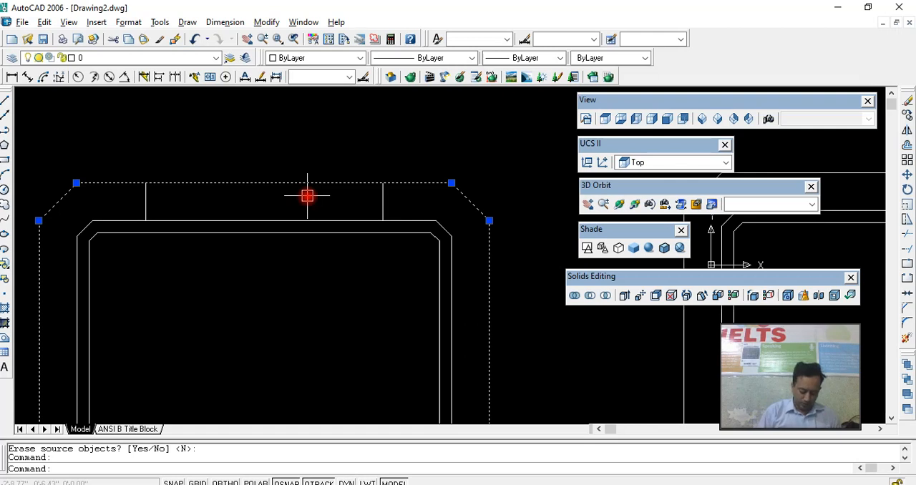
pyautogui.write('o')
pyautogui.press('Return')
pyautogui.press('Return')
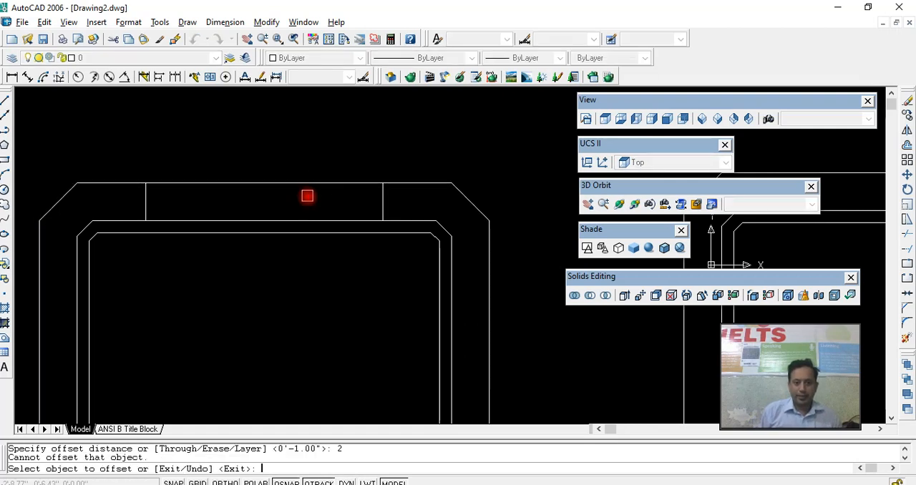
pyautogui.click(305, 185)
pyautogui.click(306, 199)
pyautogui.click(308, 186)
pyautogui.click(309, 198)
pyautogui.press('Escape')
pyautogui.click(334, 184)
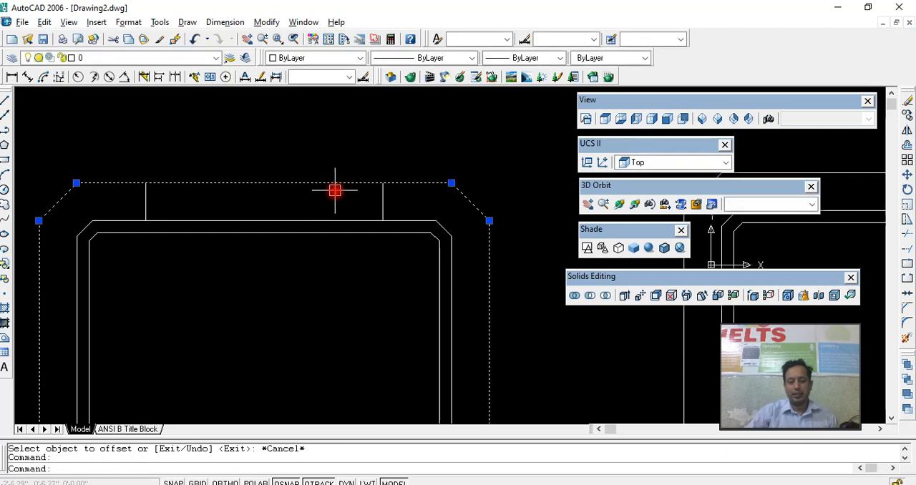
pyautogui.press('Escape')
# - Try a horizontal line joining the lower ends of the two short vertical lines, and erase it
pyautogui.click(350, 217)
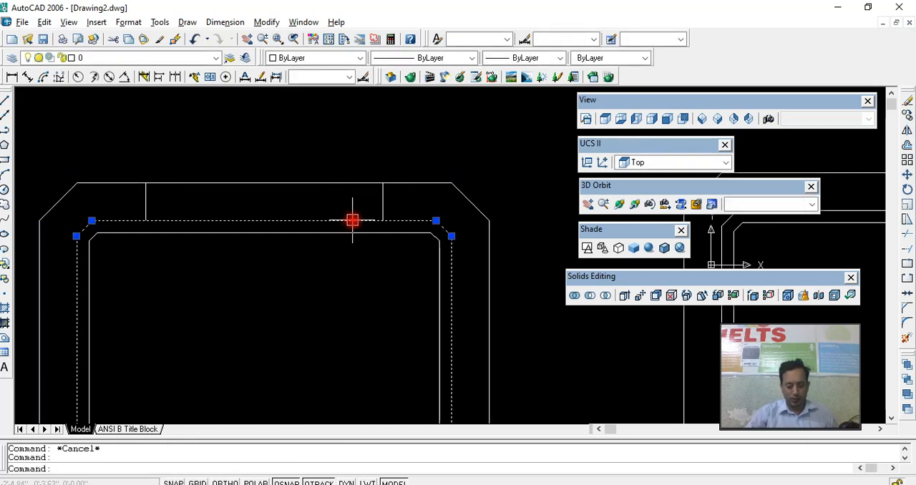
pyautogui.write('l')
pyautogui.press('Return')
pyautogui.click(365, 220)
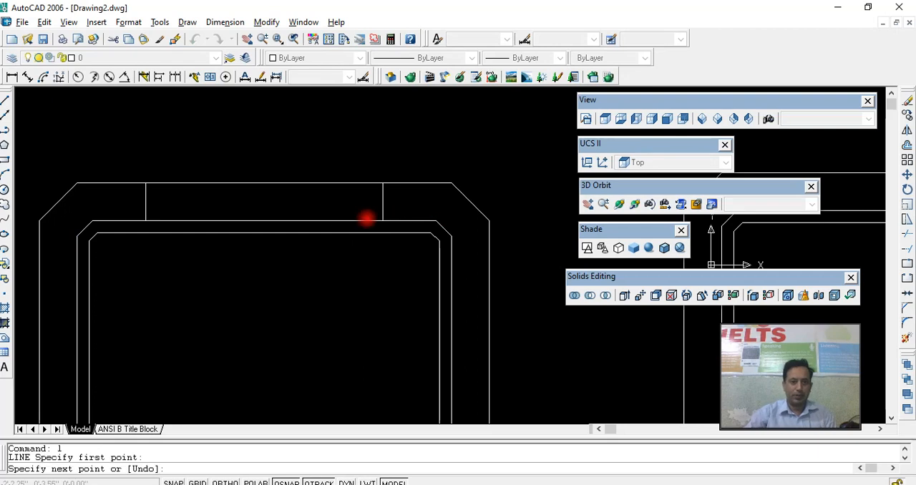
pyautogui.click(145, 220)
pyautogui.press('Return')
pyautogui.click(209, 220)
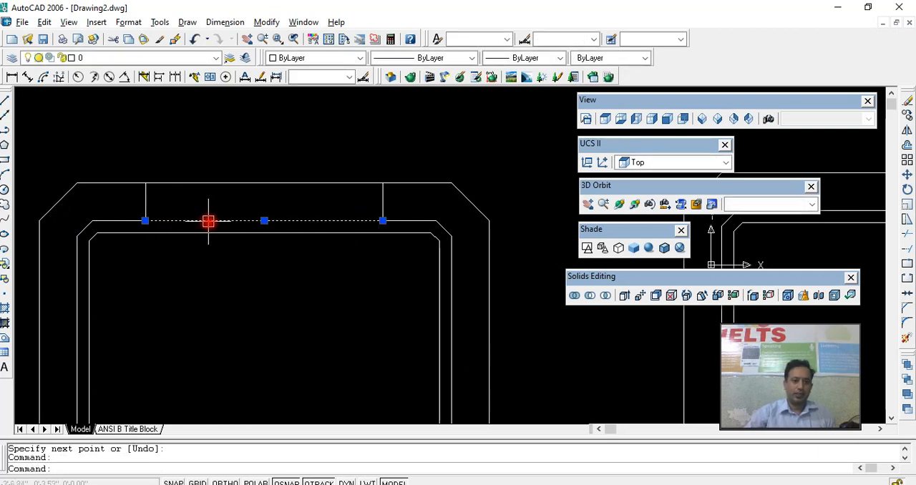
pyautogui.press('Delete')
# - Draw a horizontal guide line connecting the midpoints of the two short vertical lines
pyautogui.write('l')
pyautogui.press('Return')
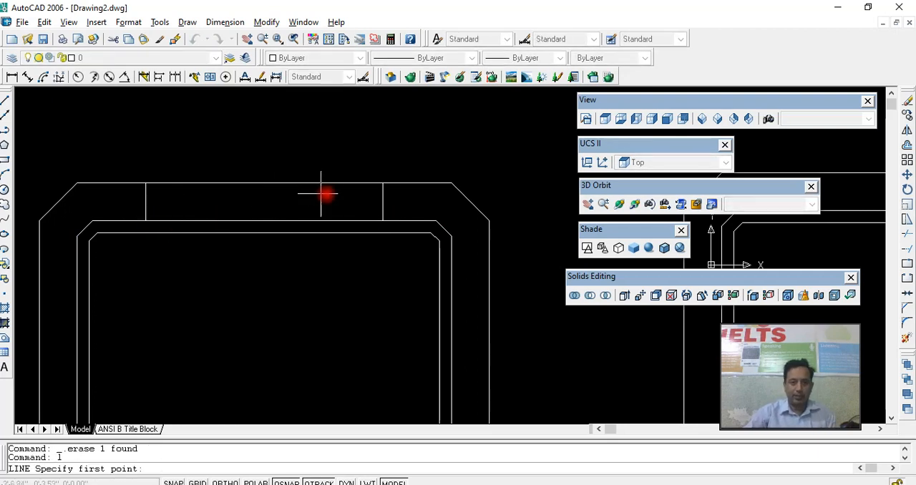
pyautogui.click(386, 202)
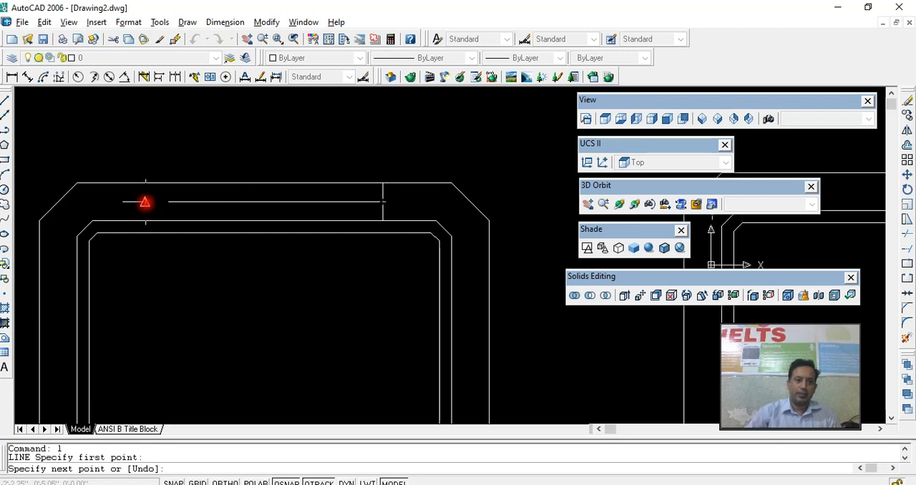
pyautogui.click(147, 202)
pyautogui.press('Return')
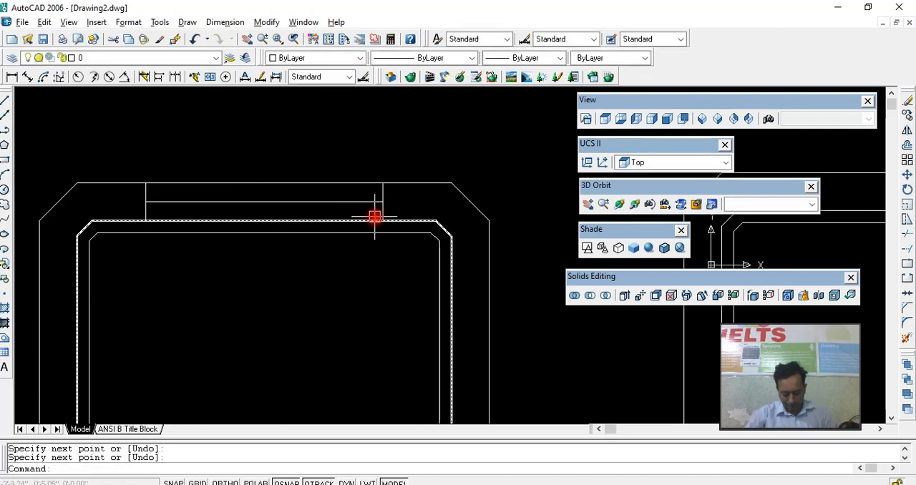
# - Draw a three-point polyline arc between the vertical lines' lower ends, passing through the horizontal guide line's midpoint
pyautogui.press('Return')
pyautogui.click(382, 220)
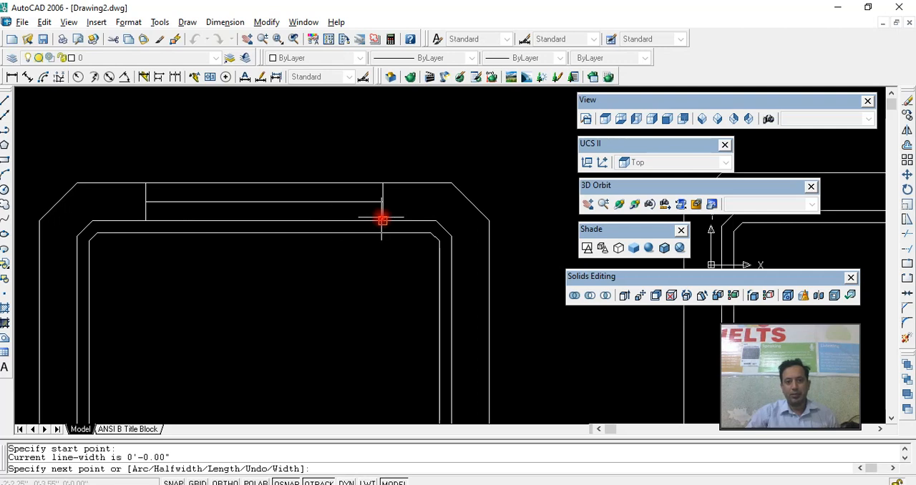
pyautogui.write('a')
pyautogui.press('Return')
pyautogui.write('s')
pyautogui.press('Return')
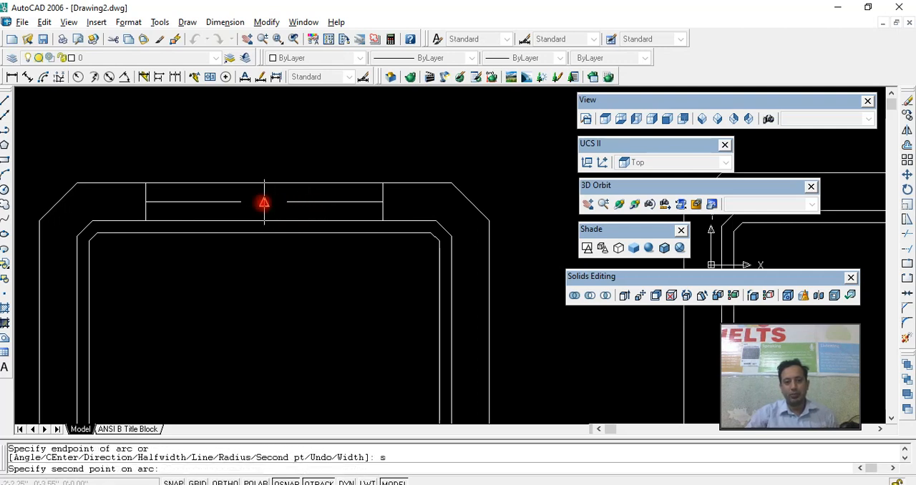
pyautogui.click(264, 203)
pyautogui.click(145, 221)
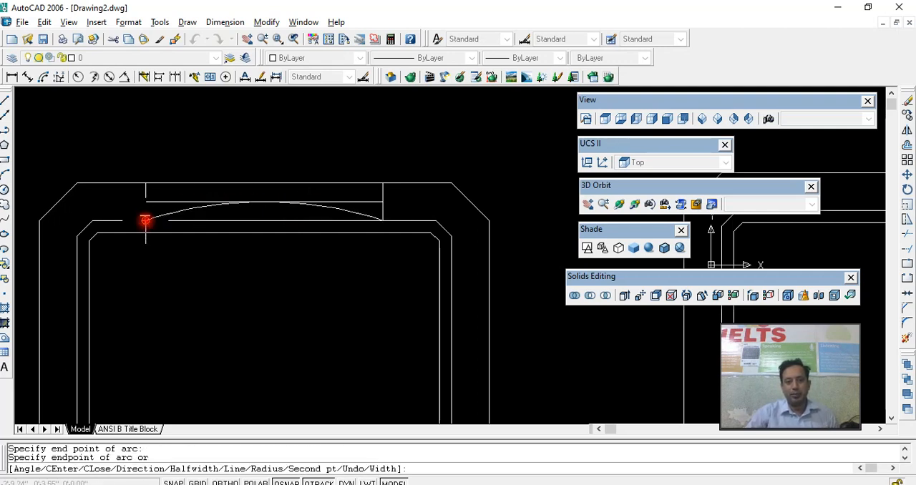
pyautogui.press('Escape')
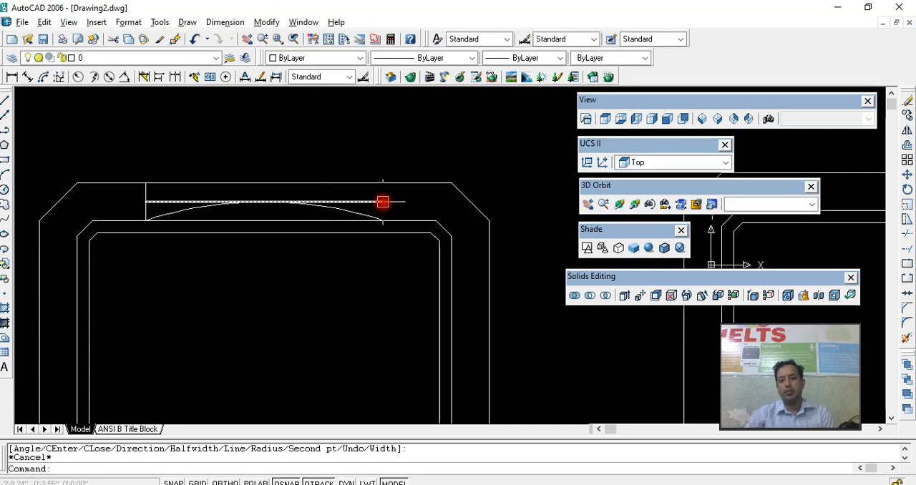
# - Offset the polyline arc 1 inch toward the inside of the U-shaped outlines
pyautogui.click(350, 213)
pyautogui.click(390, 231)
pyautogui.write('o')
pyautogui.press('Return')
pyautogui.write('1')
pyautogui.press('Return')
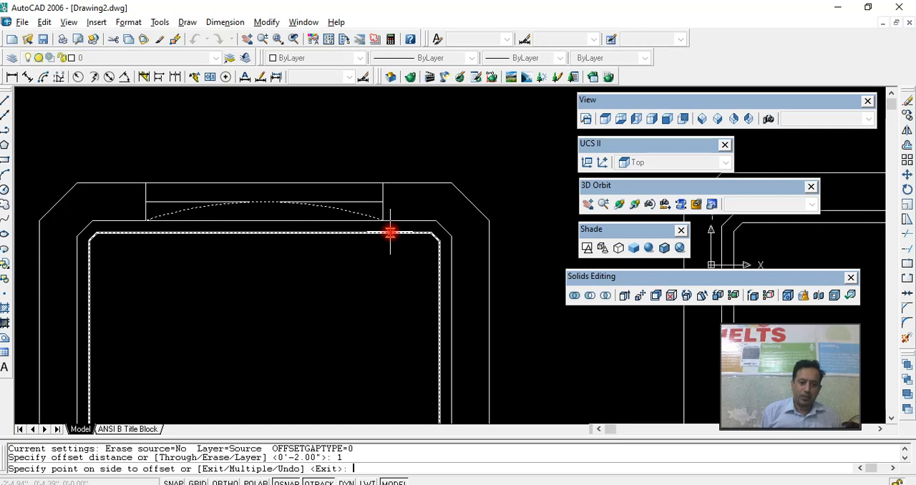
pyautogui.click(312, 245)
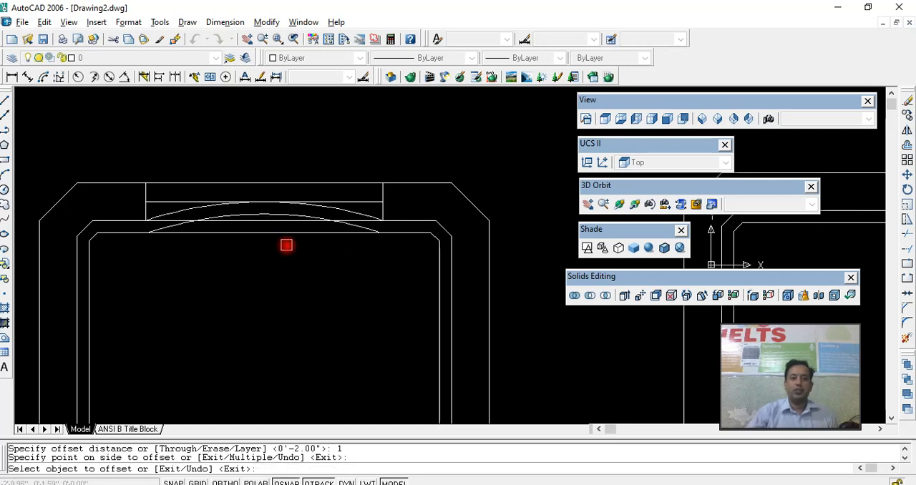
pyautogui.press('Escape')
# - Trim away the inner U-shaped outline's straight back segment between the ends of the offset arc, undoing the first unwanted cut
pyautogui.write('tr')
pyautogui.press('Return')
pyautogui.press('Return')
pyautogui.click(321, 233)
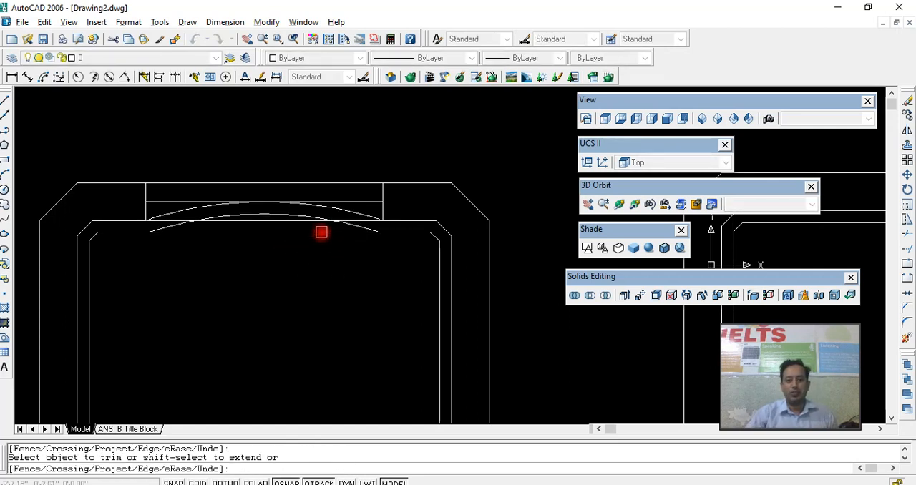
pyautogui.write('u')
pyautogui.press('Return')
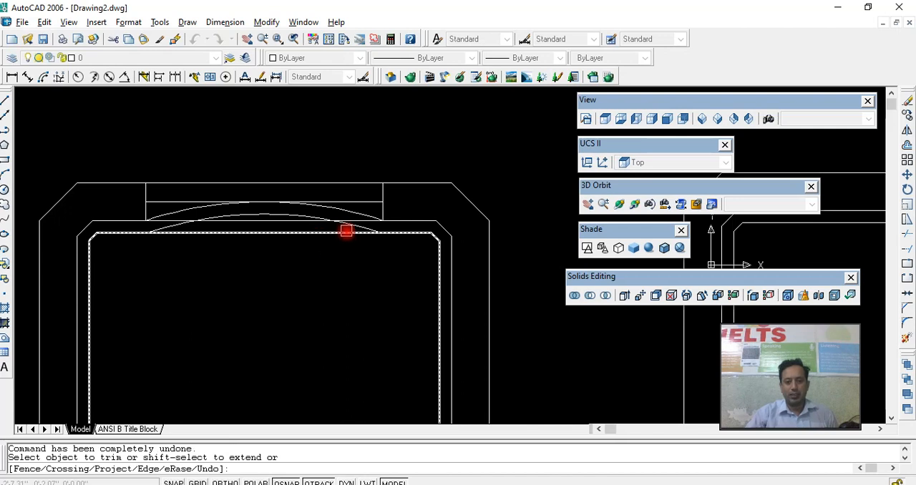
pyautogui.click(360, 229)
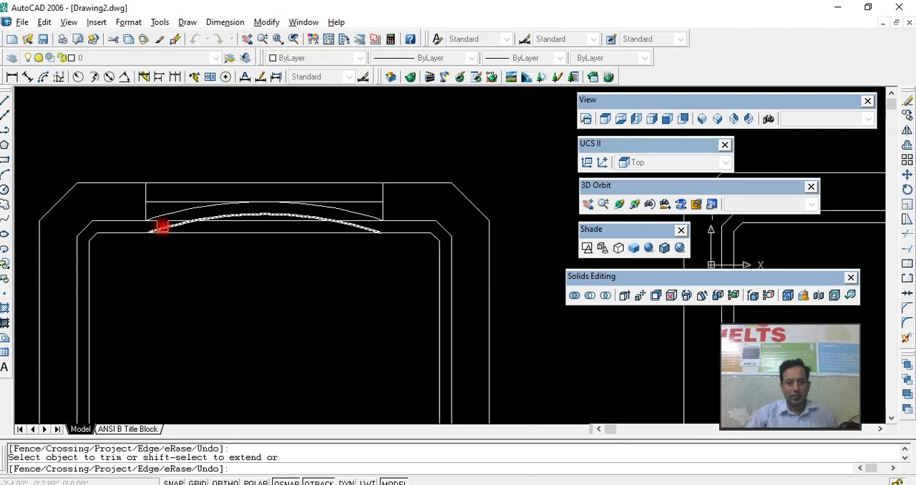
# - Trim away the outer U-shaped outline's straight back segment between the ends of the first arc
pyautogui.scroll(3, 311, 230)
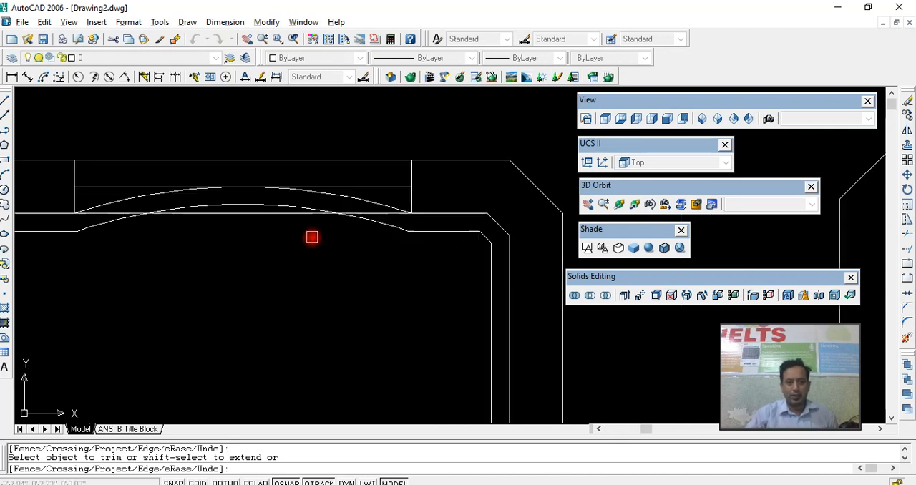
pyautogui.click(372, 256)
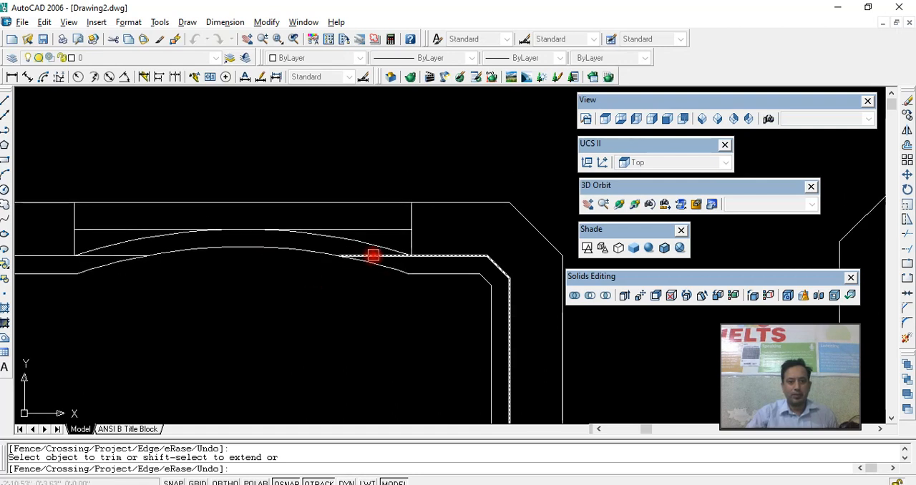
pyautogui.scroll(-5, 104, 257)
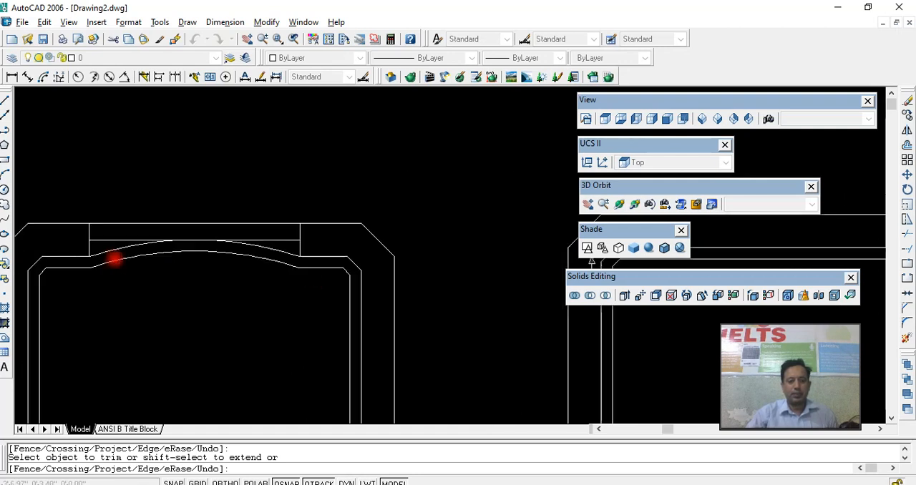
pyautogui.rightClick(231, 264)
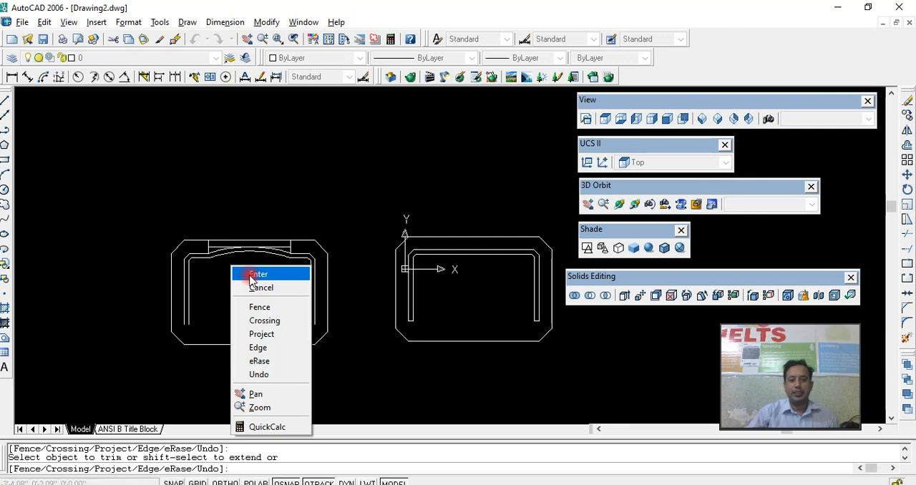
pyautogui.click(248, 270)
# - Close both open leg ends of the U-shaped outline with short horizontal lines
pyautogui.scroll(4, 348, 293)
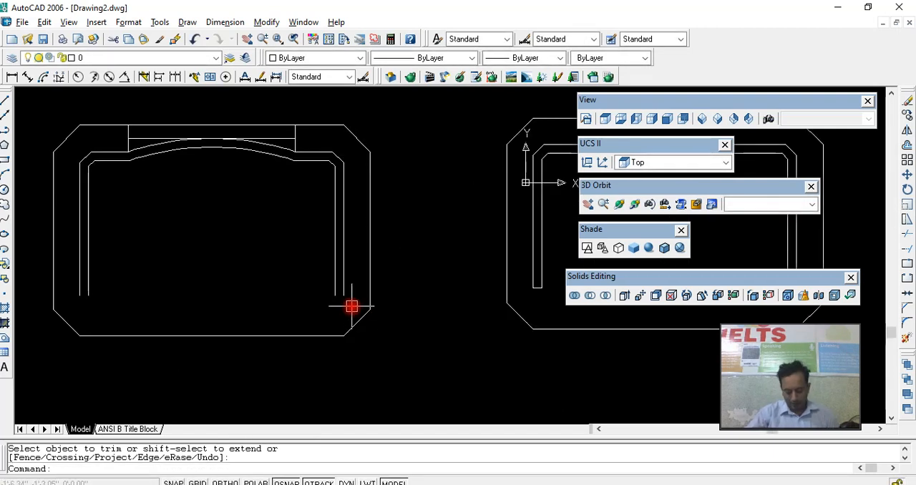
pyautogui.write('l')
pyautogui.press('Return')
pyautogui.click(344, 295)
pyautogui.click(335, 295)
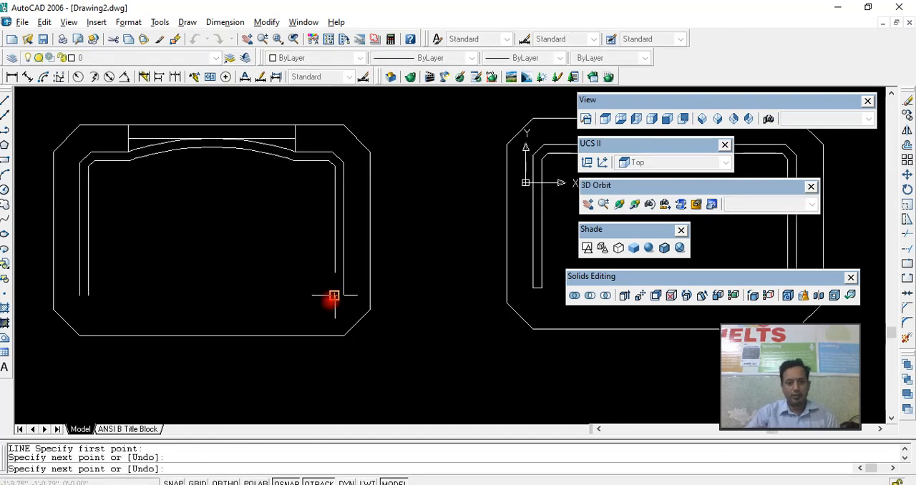
pyautogui.press('Return')
pyautogui.press('Return')
pyautogui.click(88, 295)
pyautogui.click(79, 295)
# - Create a closed boundary polyline from the area between the inner and outer U-shaped outlines
pyautogui.press('Return')
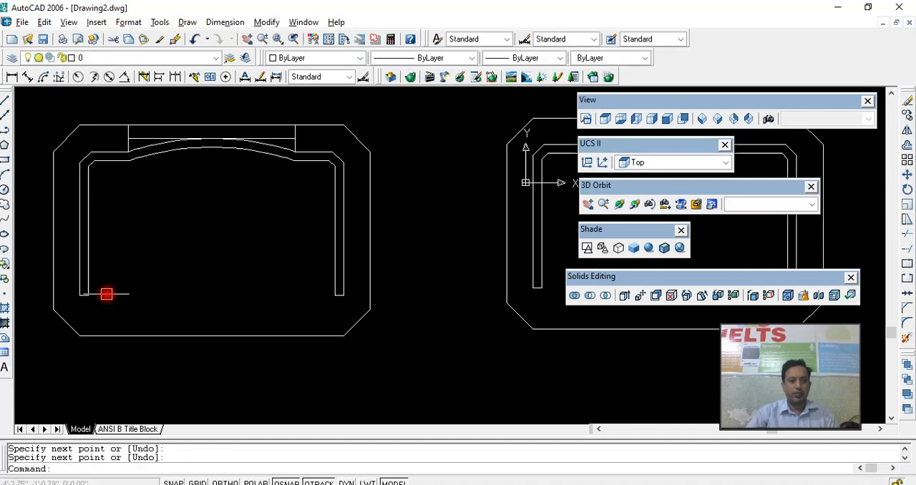
pyautogui.write('bo')
pyautogui.press('Return')
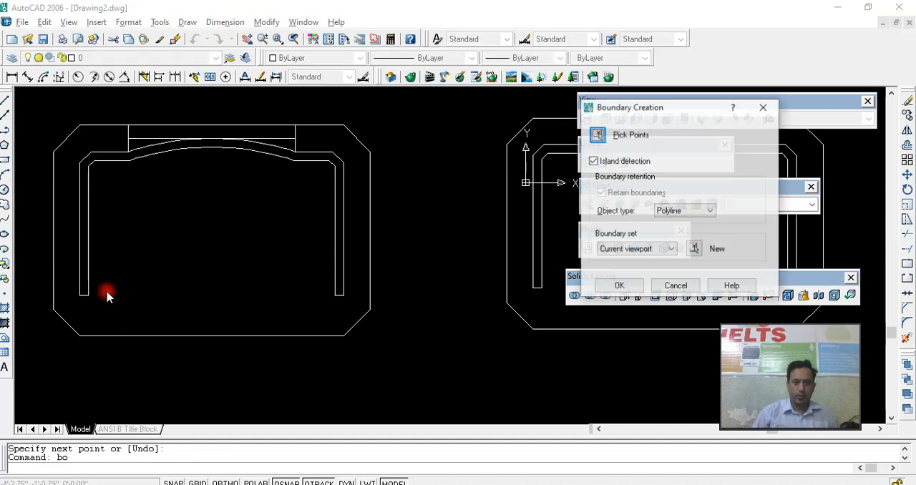
pyautogui.click(598, 138)
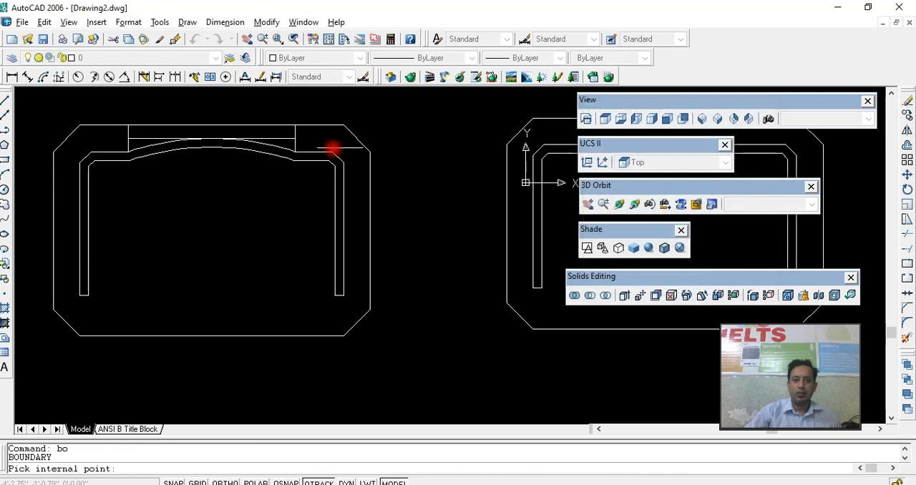
pyautogui.click(308, 156)
pyautogui.press('Return')
# - Extrude the curved U-shaped boundary by -30 with the default taper angle of 0
pyautogui.click(317, 163)
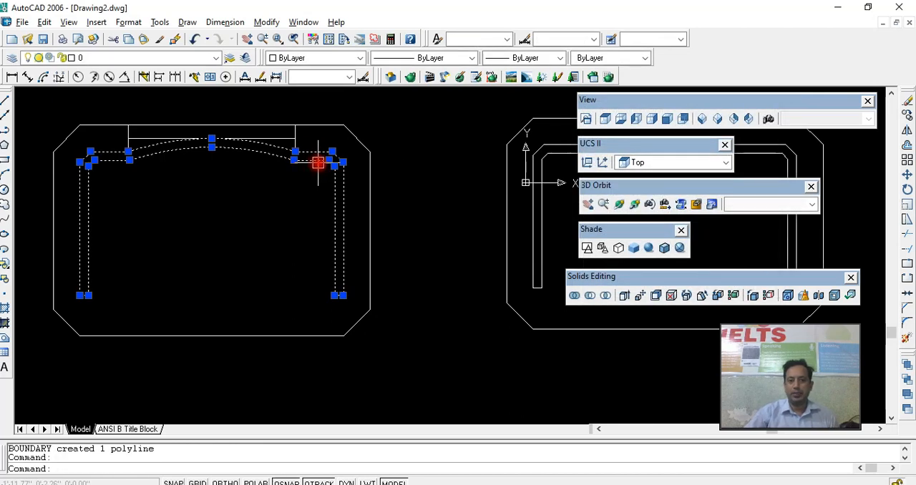
pyautogui.write('ext')
pyautogui.press('Return')
pyautogui.press('Return')
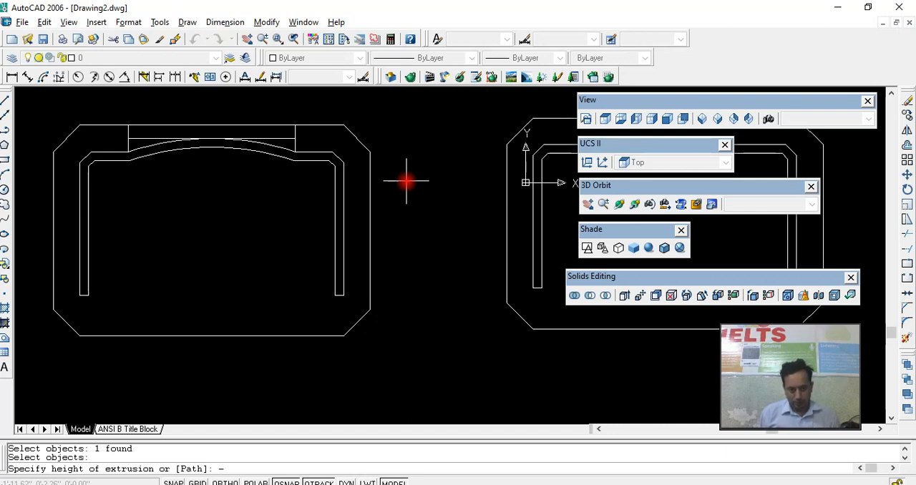
pyautogui.write('-30')
pyautogui.press('Return')
pyautogui.press('Return')
# - Inspect both tables in 3D with Gouraud shading while orbiting around them
pyautogui.scroll(-2, 406, 182)
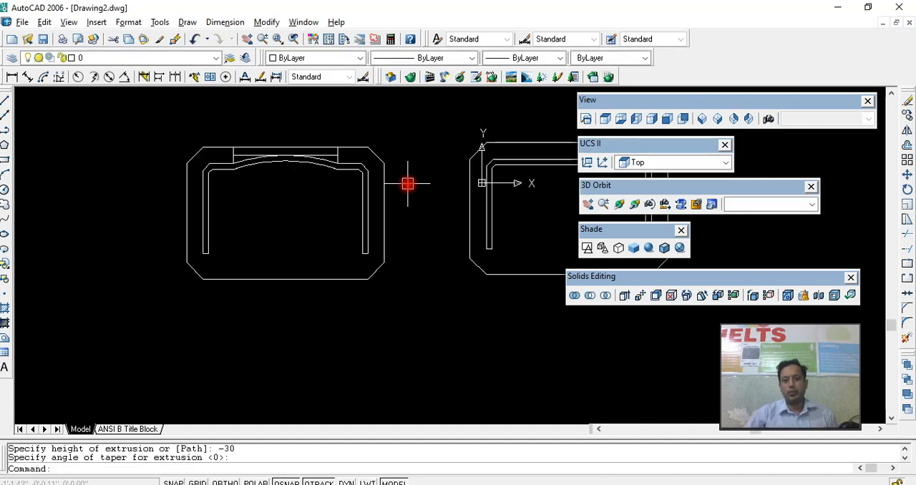
pyautogui.click(617, 204)
pyautogui.moveTo(429, 268); pyautogui.dragTo(555, 217)
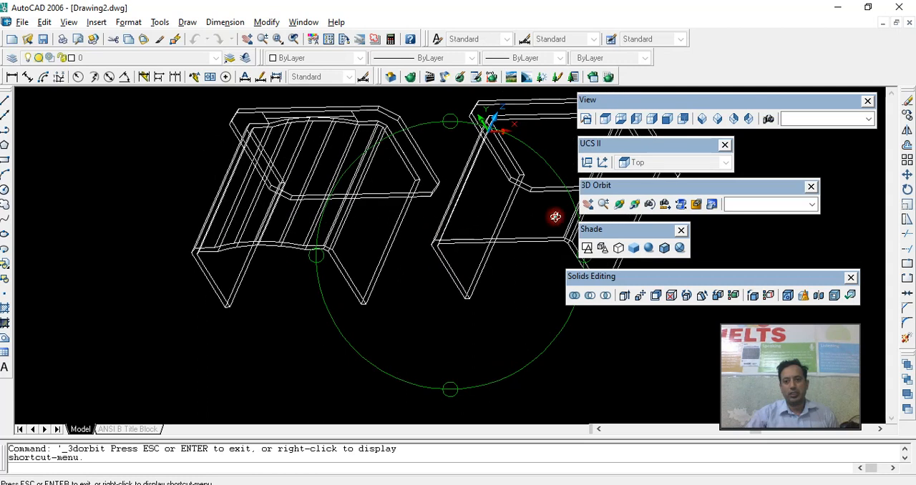
pyautogui.click(649, 247)
pyautogui.click(634, 205)
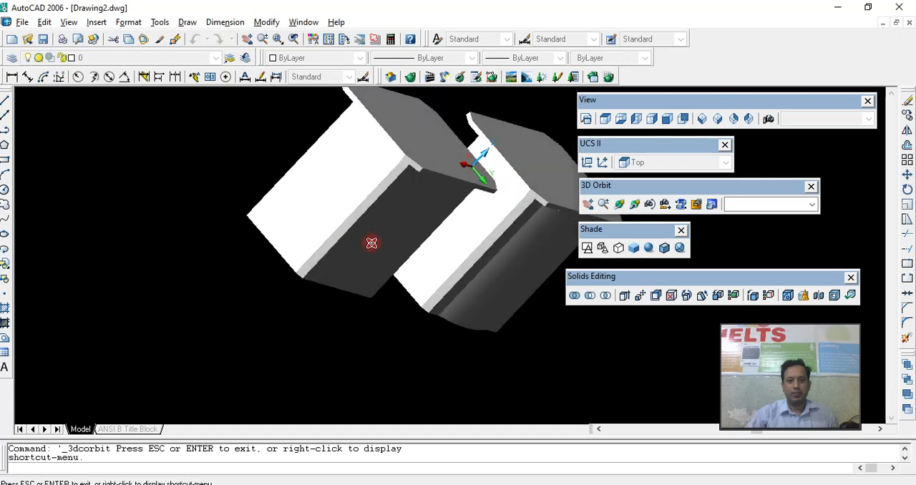
pyautogui.rightClick(369, 236)
pyautogui.click(379, 240)
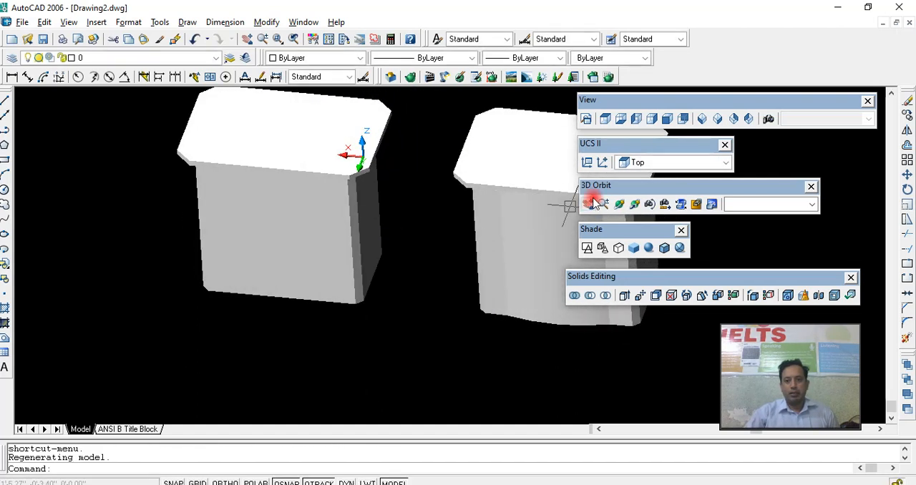
# - Set the front view and display the model in 2D wireframe
pyautogui.click(667, 118)
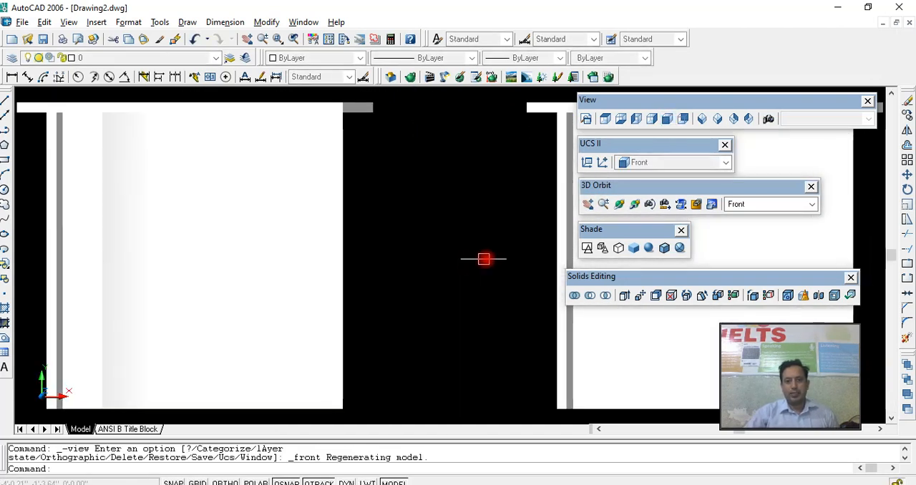
pyautogui.scroll(-5, 409, 265)
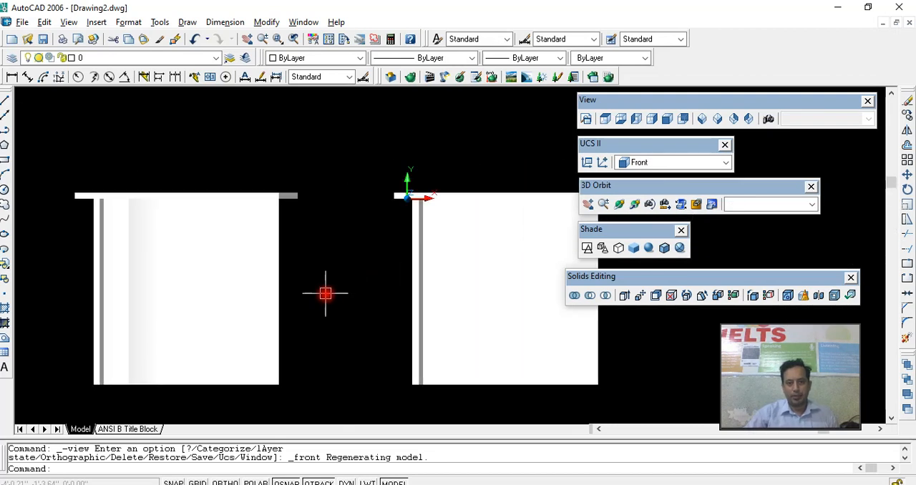
pyautogui.click(586, 247)
pyautogui.moveTo(344, 316)
pyautogui.mouseDown(button='middle')
pyautogui.moveTo(323, 310)
pyautogui.moveTo(362, 302)
pyautogui.moveTo(319, 269)
pyautogui.mouseUp(button='middle')
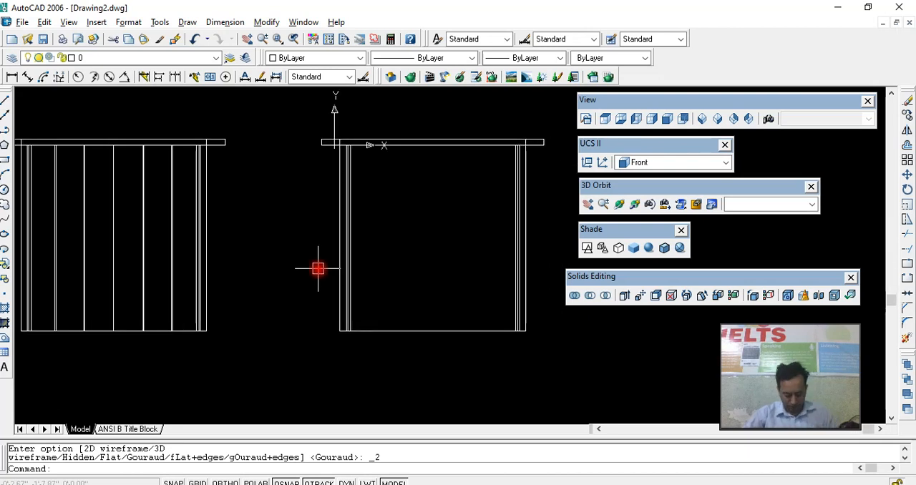
# - With Ortho on, draw a three-sided polyline about 18 by 12 inches rising from the flat-back panel's bottom edge
pyautogui.press('Return')
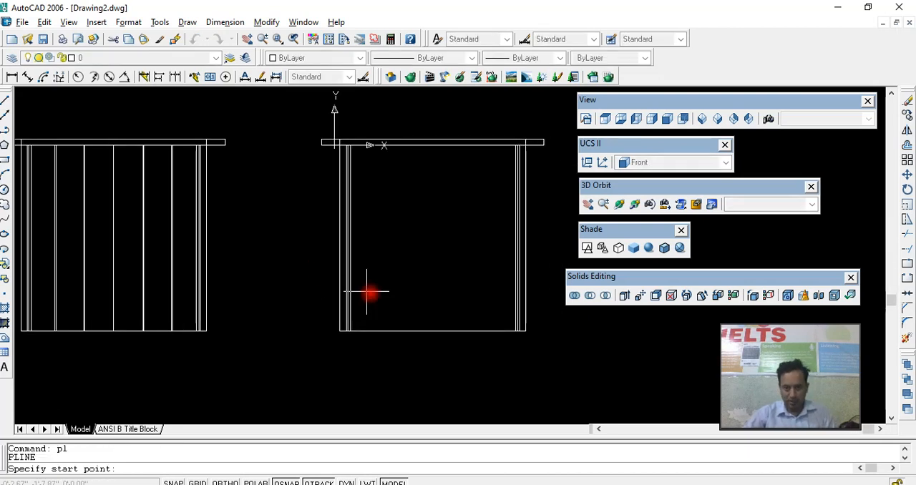
pyautogui.click(488, 331)
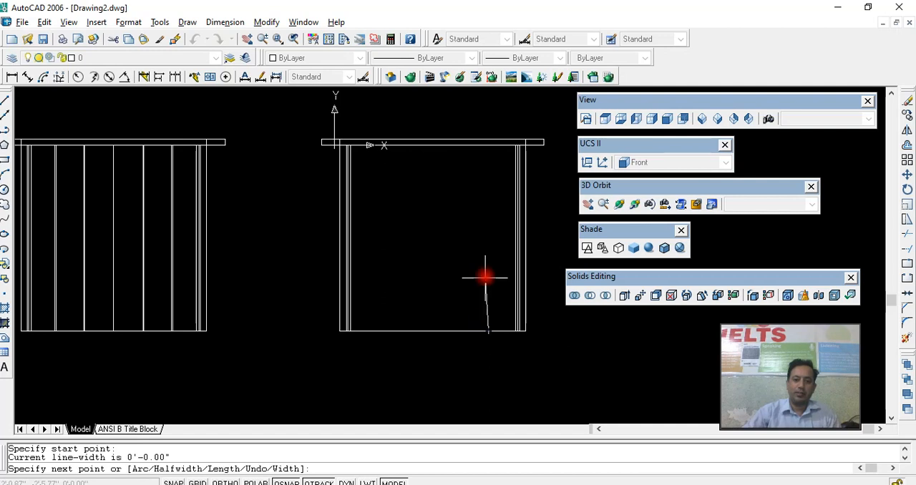
pyautogui.click(216, 481)
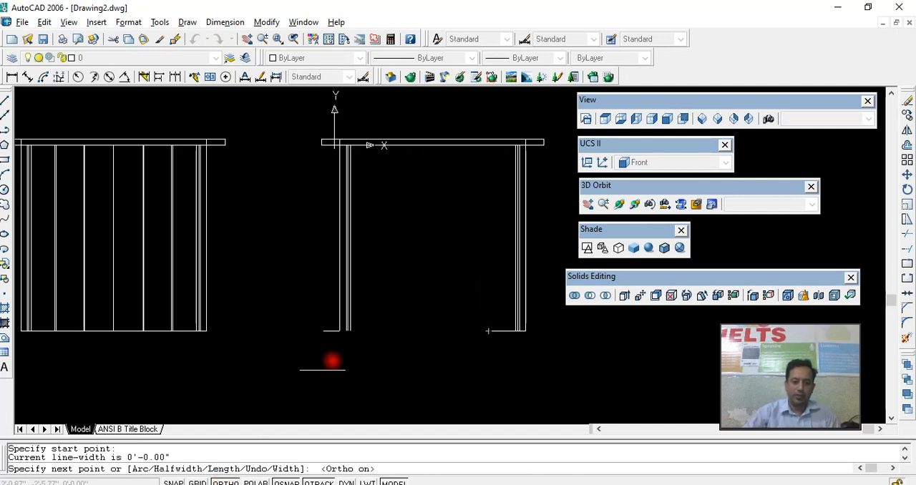
pyautogui.click(488, 256)
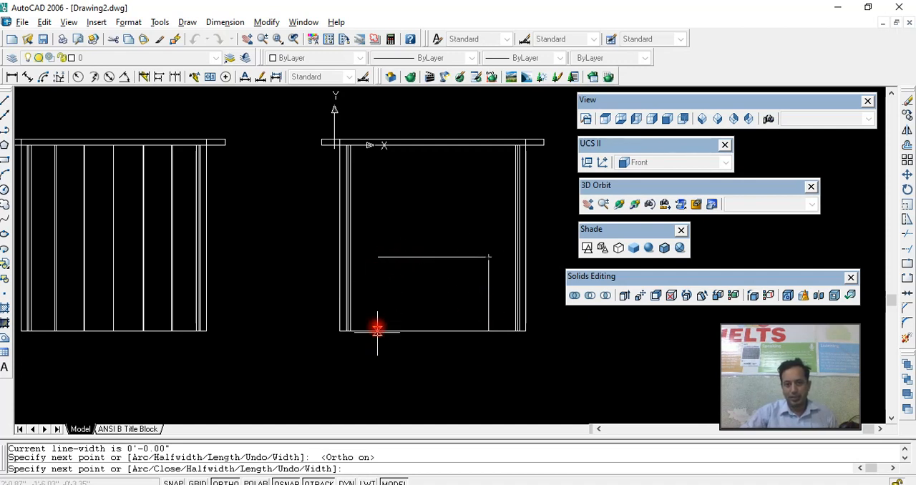
pyautogui.click(379, 257)
pyautogui.click(378, 330)
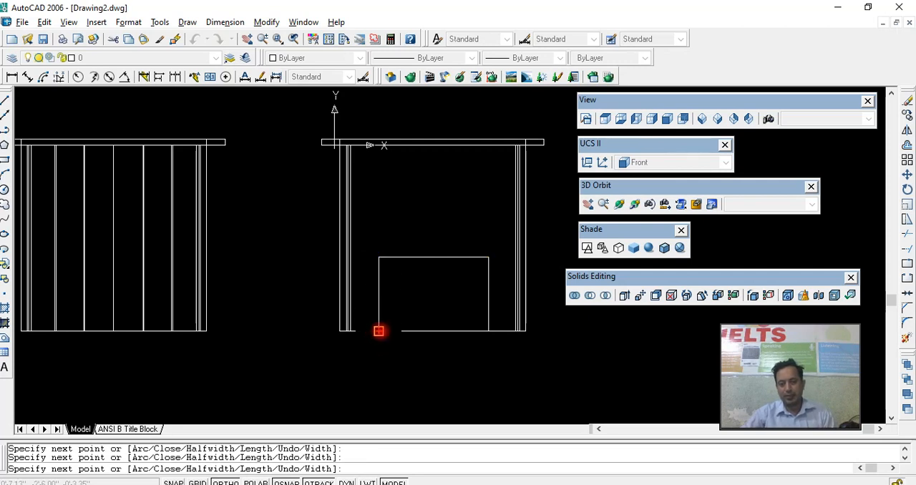
pyautogui.press('Return')
# - With Ortho off, draw a polyline sloping inward from the opening's upper right corner and running horizontally to its centreline
pyautogui.click(439, 258)
pyautogui.write('pl')
pyautogui.press('Return')
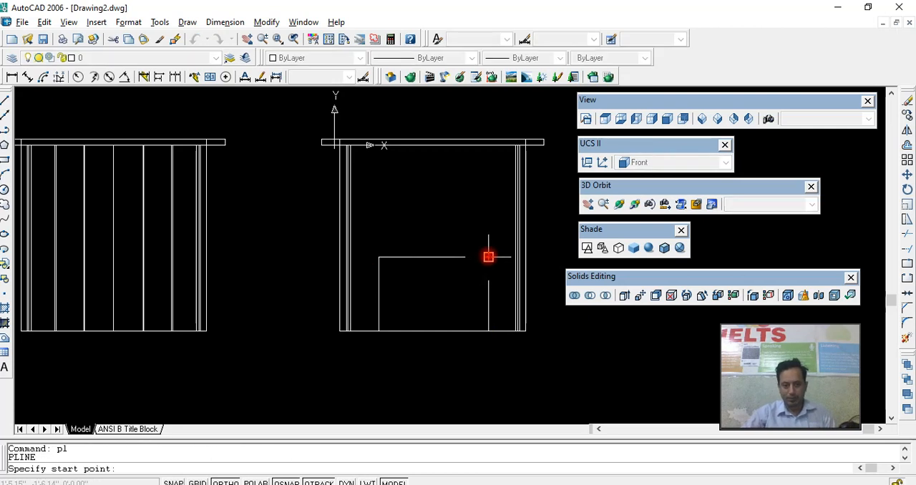
pyautogui.click(488, 257)
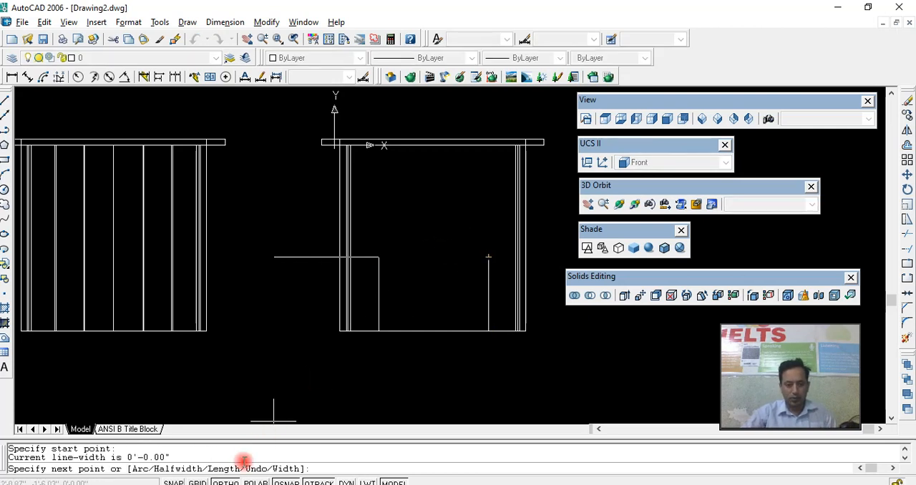
pyautogui.click(226, 482)
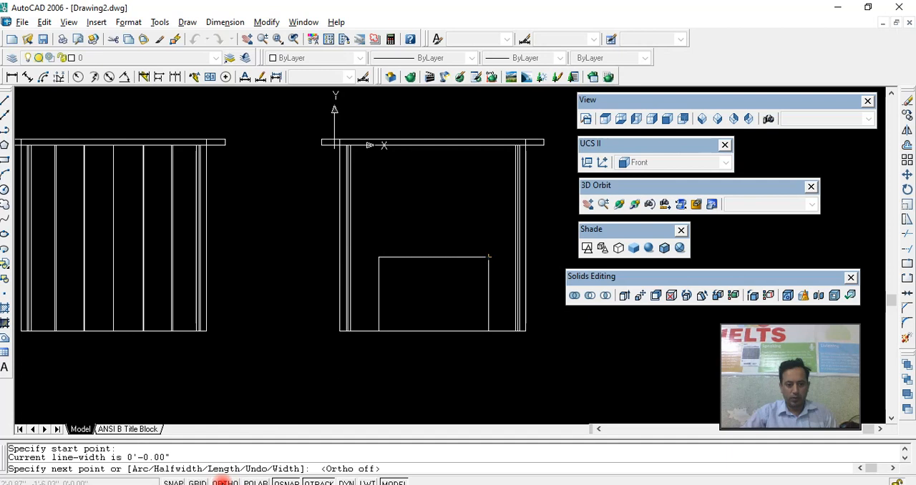
pyautogui.click(465, 233)
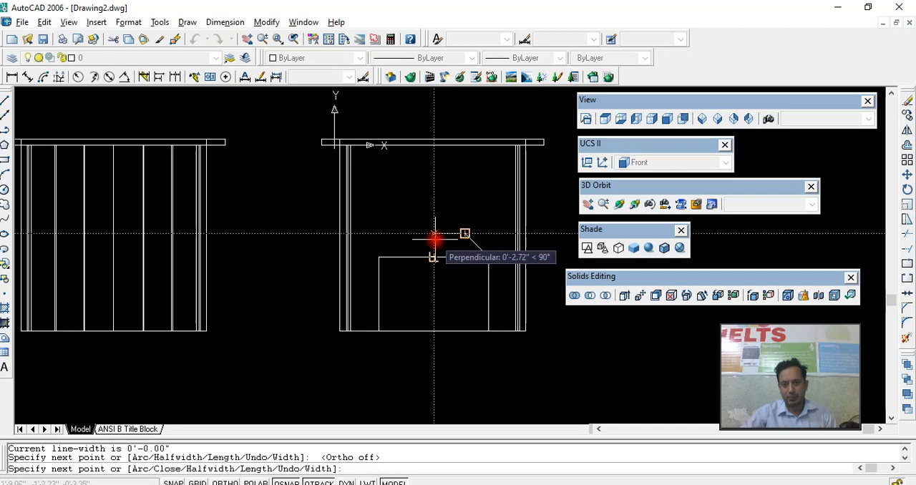
pyautogui.click(435, 234)
pyautogui.press('Return')
# - Mirror the sloped polyline about the opening's vertical centreline, keeping the source object
pyautogui.click(477, 245)
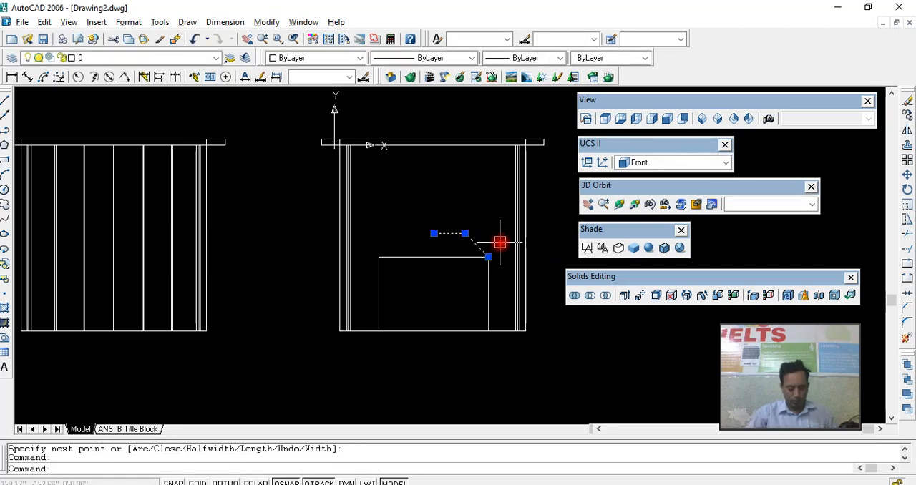
pyautogui.write('mi')
pyautogui.press('Return')
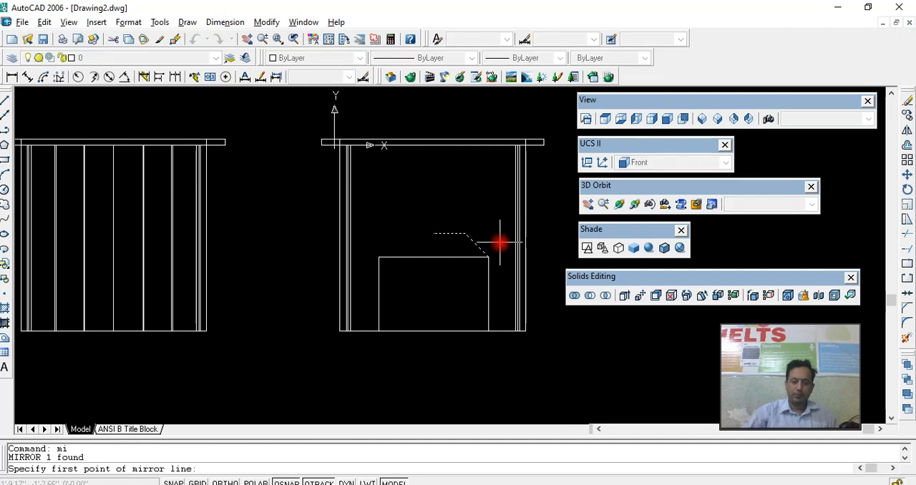
pyautogui.click(434, 233)
pyautogui.click(435, 257)
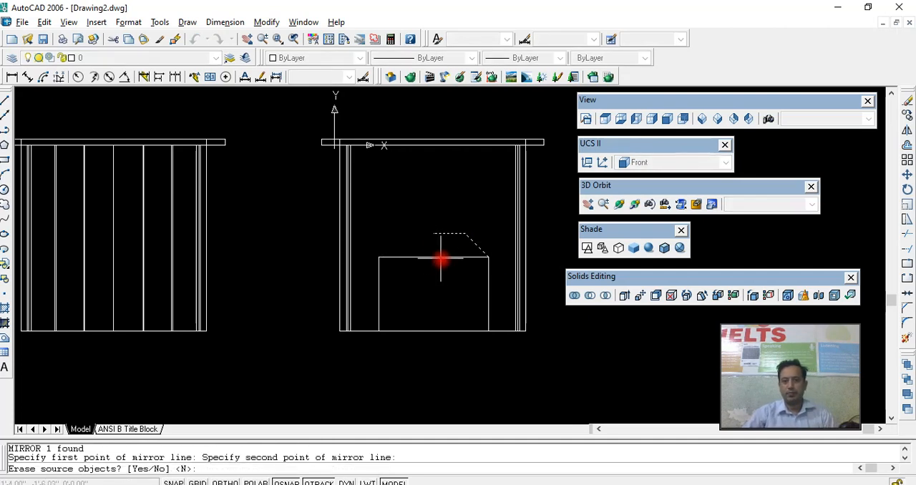
pyautogui.press('Return')
# - Explode the three-sided polyline and delete its horizontal top segment beneath the sloped outline
pyautogui.click(464, 258)
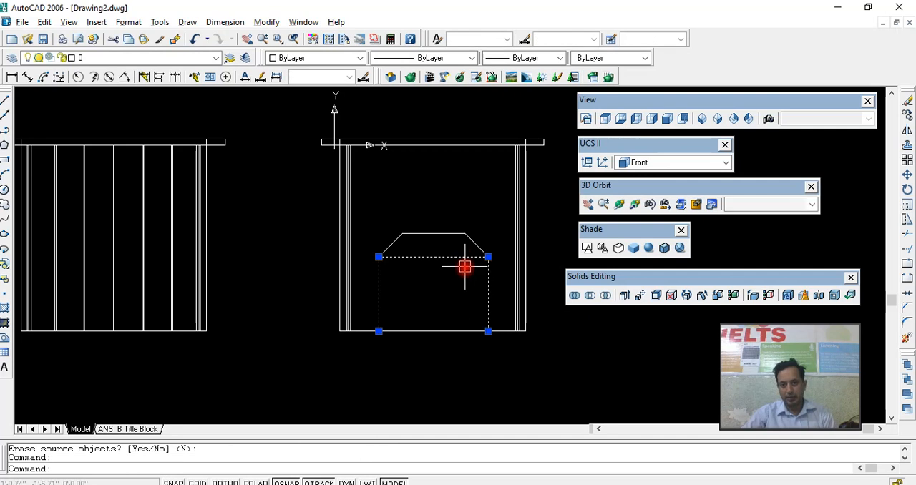
pyautogui.press('Return')
pyautogui.click(454, 257)
pyautogui.press('Delete')
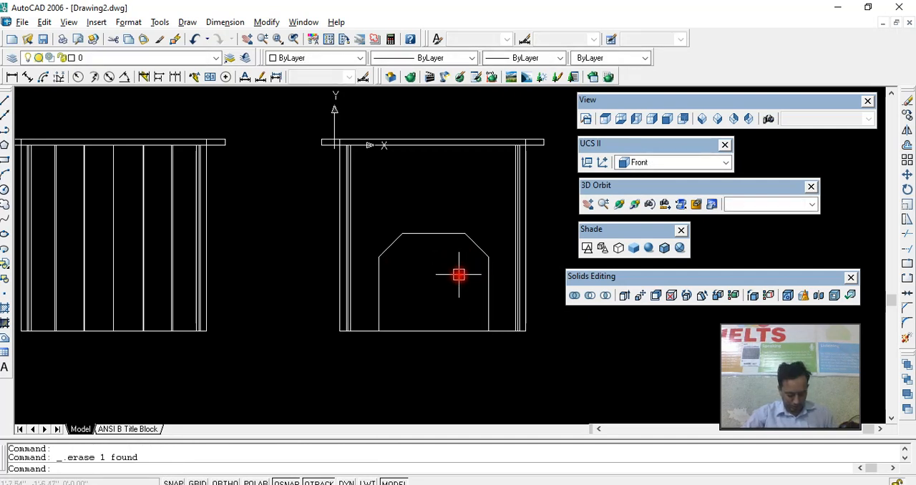
# - Create a closed polyline boundary from inside the chamfered opening outline on the flat-back panel
pyautogui.write('bo')
pyautogui.press('Return')
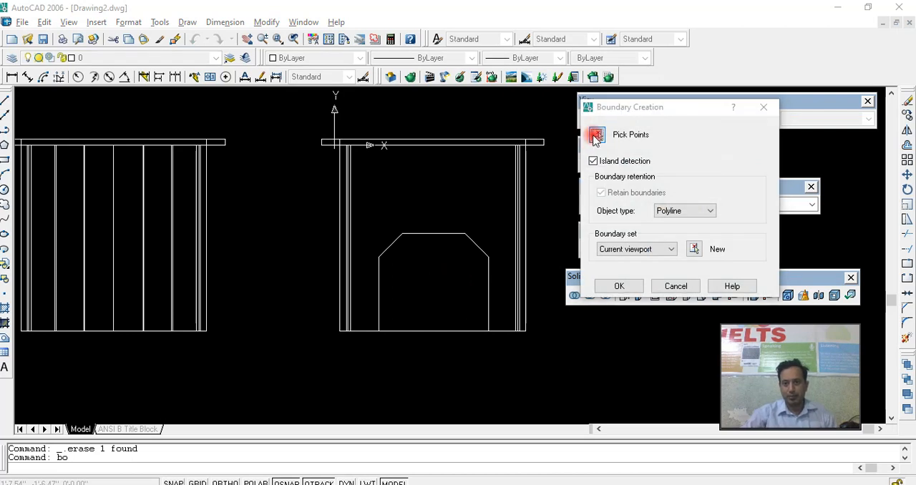
pyautogui.click(593, 135)
pyautogui.click(458, 244)
pyautogui.press('Return')
# - Extrude the closed chamfered opening boundary 2' with a taper angle of 0
pyautogui.click(477, 259)
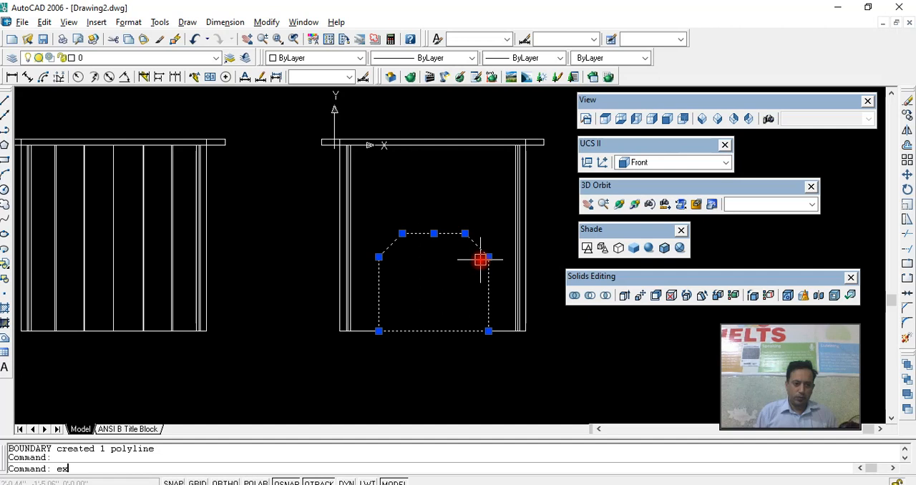
pyautogui.write('ext')
pyautogui.press('Return')
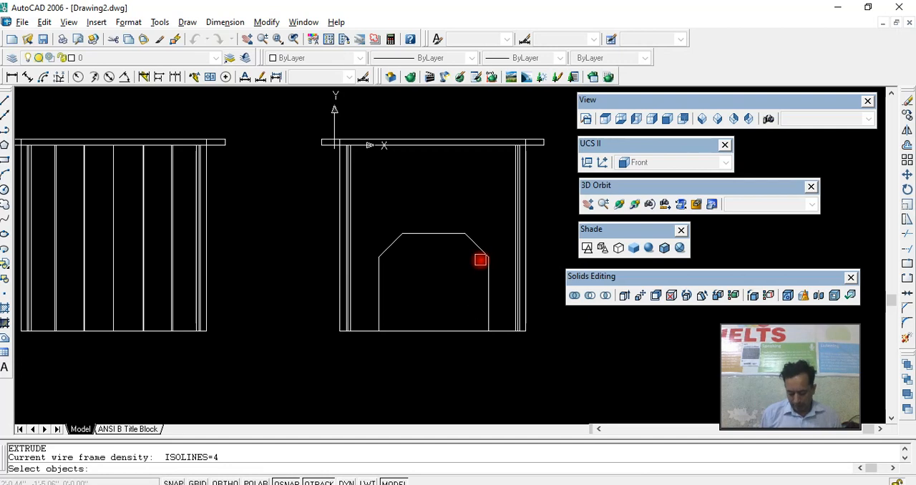
pyautogui.press('Return')
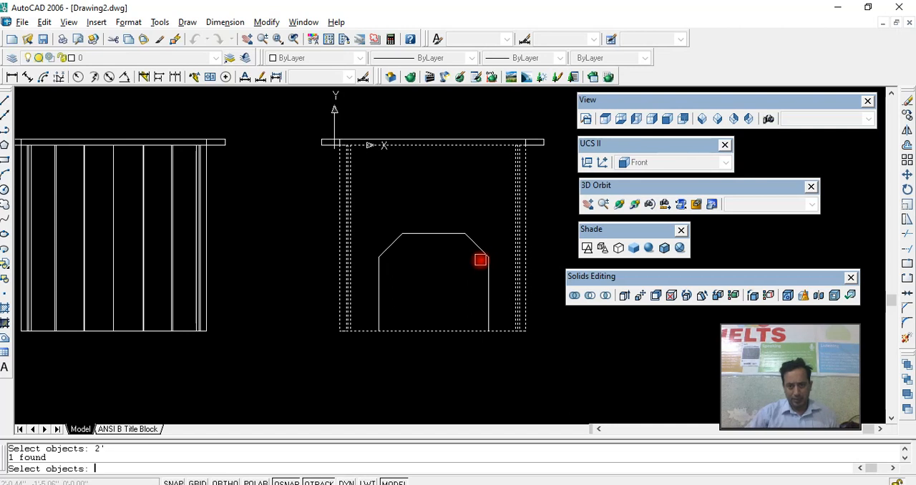
pyautogui.click(485, 256)
pyautogui.keyDown('shift'); pyautogui.click(518, 269); pyautogui.keyUp('shift')
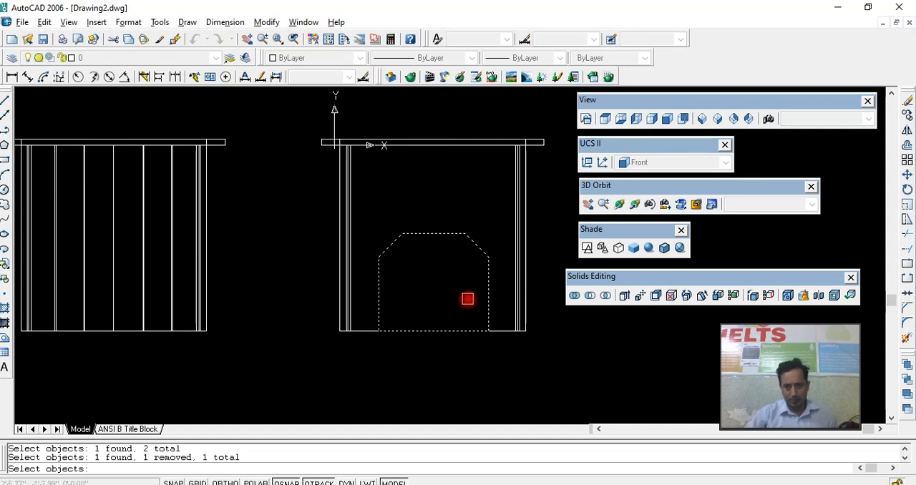
pyautogui.press('Return')
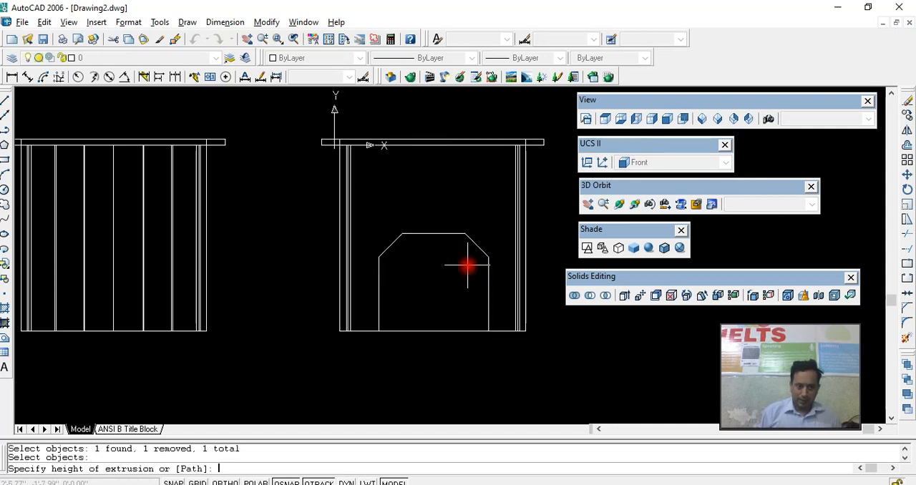
pyautogui.write("2'")
pyautogui.press('Return')
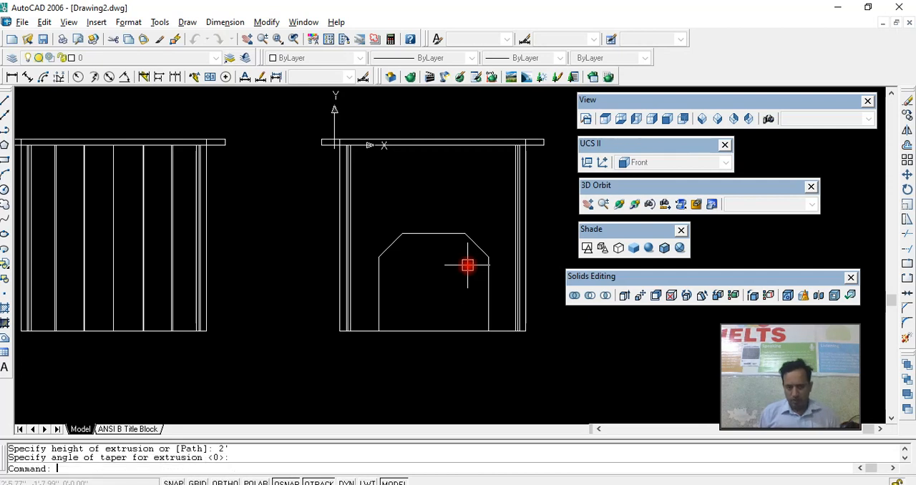
pyautogui.press('Return')
# - Shift the extruded opening solid backwards along its length so it passes through the flat-back panel
pyautogui.click(649, 204)
pyautogui.moveTo(444, 236); pyautogui.dragTo(460, 294)
pyautogui.rightClick(460, 293)
pyautogui.click(482, 301)
pyautogui.click(429, 326)
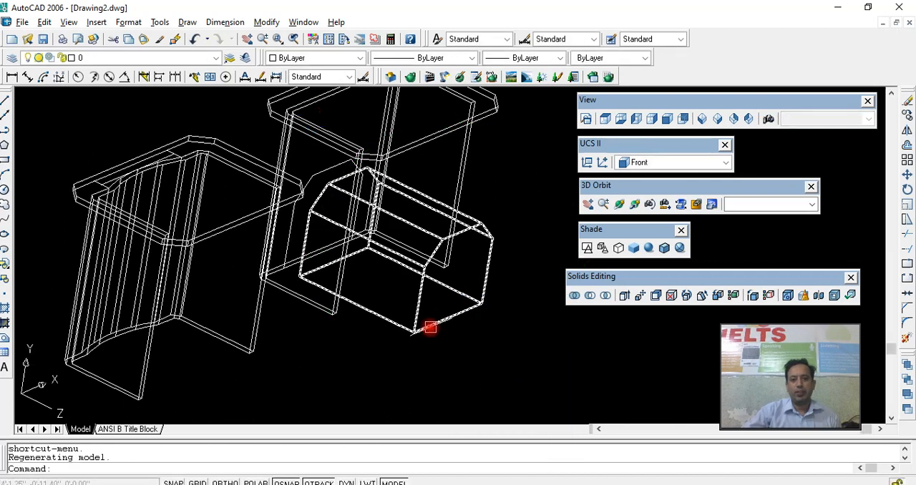
pyautogui.click(413, 333)
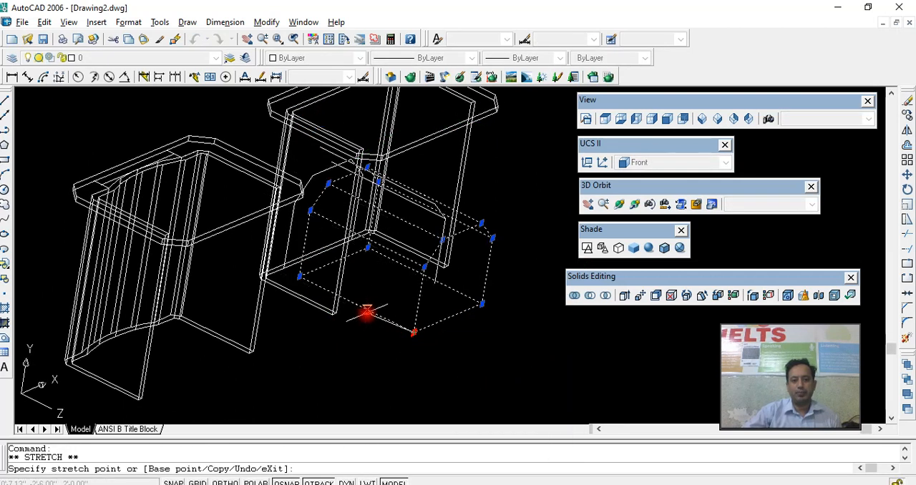
pyautogui.click(366, 311)
pyautogui.moveTo(366, 311)
pyautogui.mouseDown(button='middle')
pyautogui.moveTo(377, 336)
pyautogui.moveTo(438, 338)
pyautogui.mouseUp(button='middle')
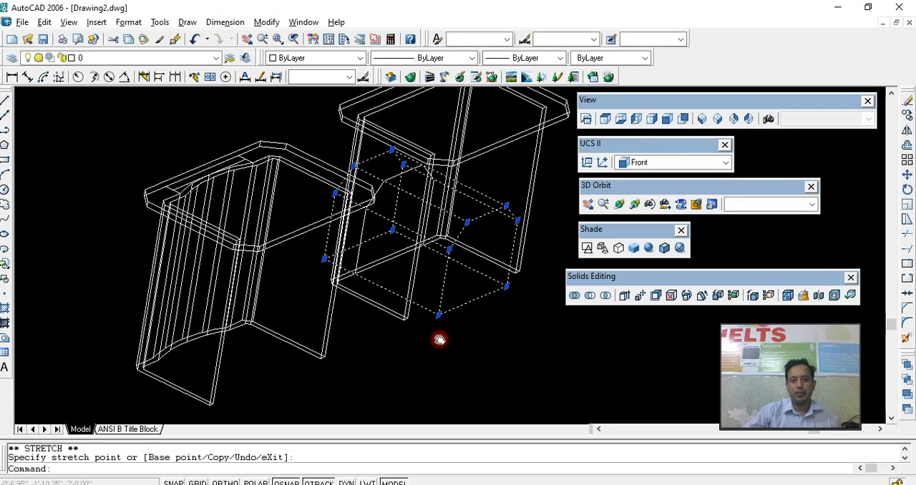
pyautogui.press('Escape')
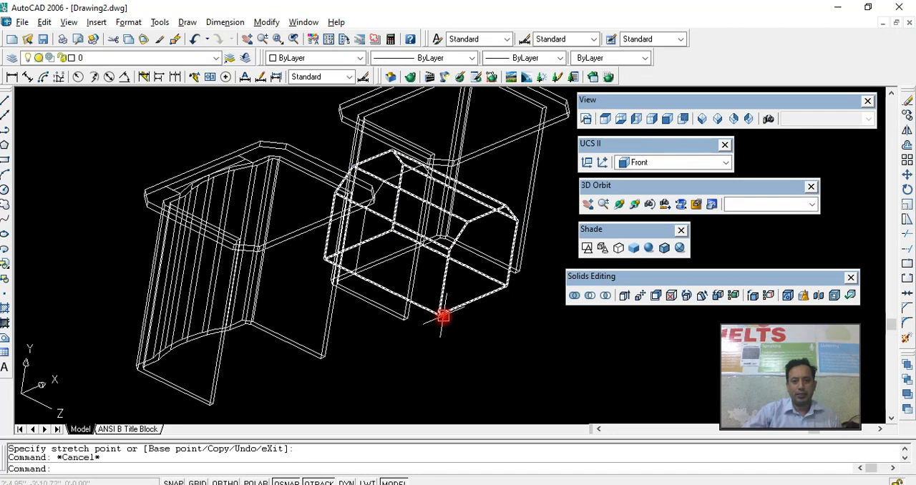
# - Copy the opening solid from the flat-back table's bottom front corner to the matching corner of the curved-back table
pyautogui.click(443, 315)
pyautogui.keyDown('shift'); pyautogui.moveTo(435, 314); pyautogui.dragTo(427, 274, button='middle'); pyautogui.keyUp('shift')
pyautogui.click(431, 305)
pyautogui.scroll(-3, 428, 275)
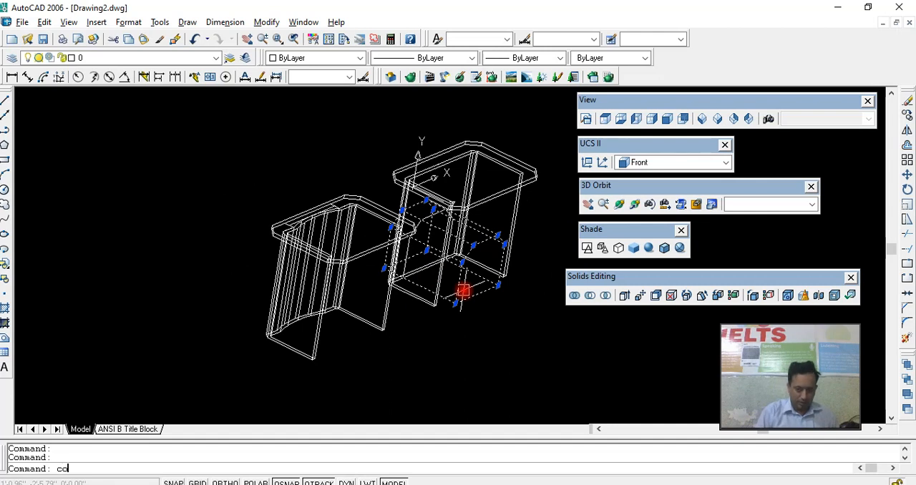
pyautogui.press('Return')
pyautogui.scroll(2, 454, 314)
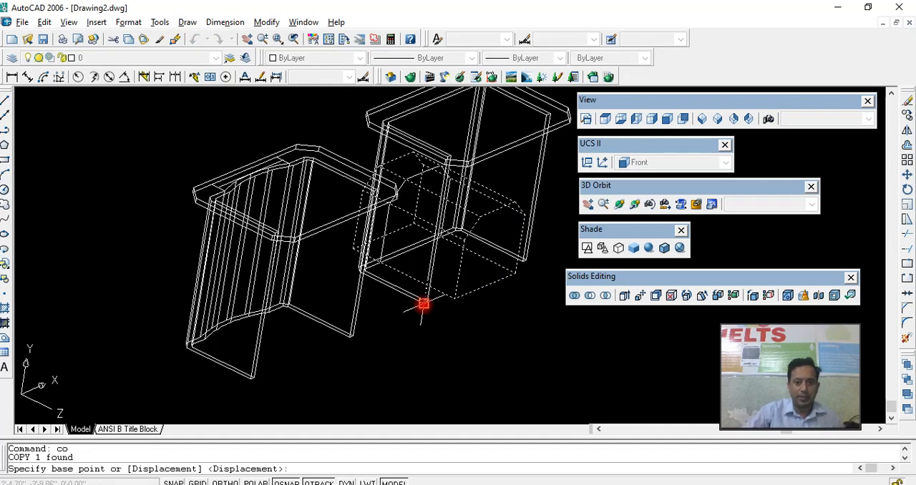
pyautogui.click(423, 304)
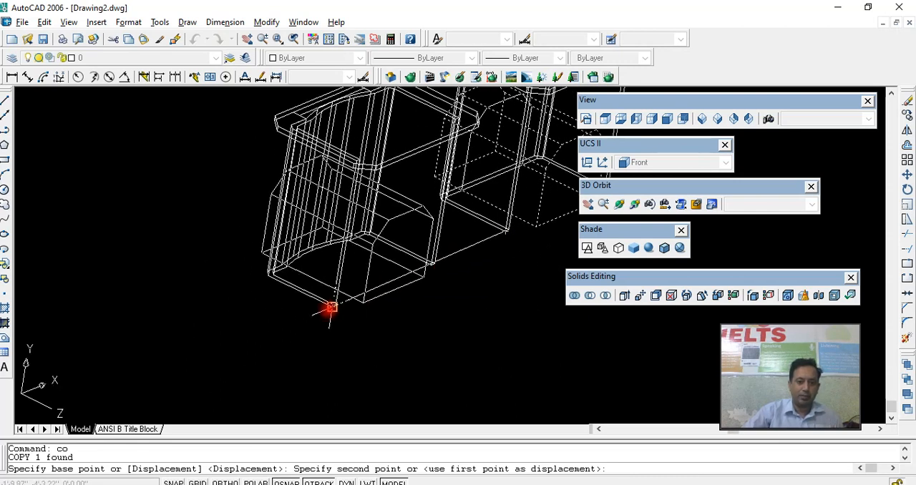
pyautogui.click(329, 308)
pyautogui.press('Return')
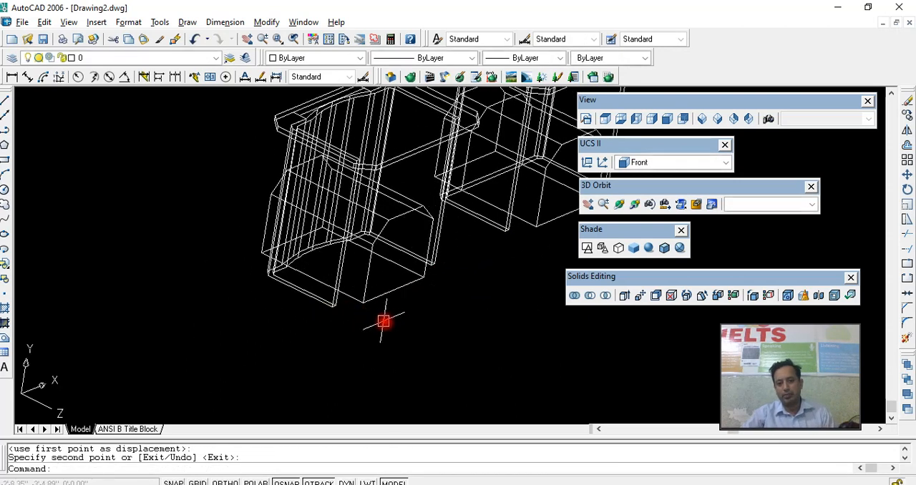
# - Display both tables and their opening solids in a 3D view with Gouraud shading
pyautogui.moveTo(387, 324); pyautogui.dragTo(279, 360, button='middle')
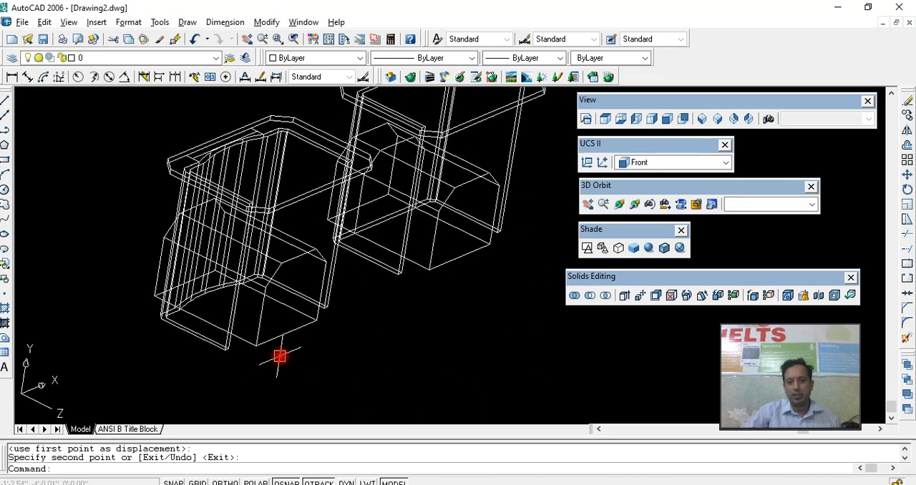
pyautogui.click(619, 204)
pyautogui.moveTo(429, 266); pyautogui.dragTo(385, 265)
pyautogui.rightClick(385, 265)
pyautogui.click(415, 269)
pyautogui.click(590, 295)
pyautogui.click(551, 243)
pyautogui.press('Escape')
pyautogui.click(648, 248)
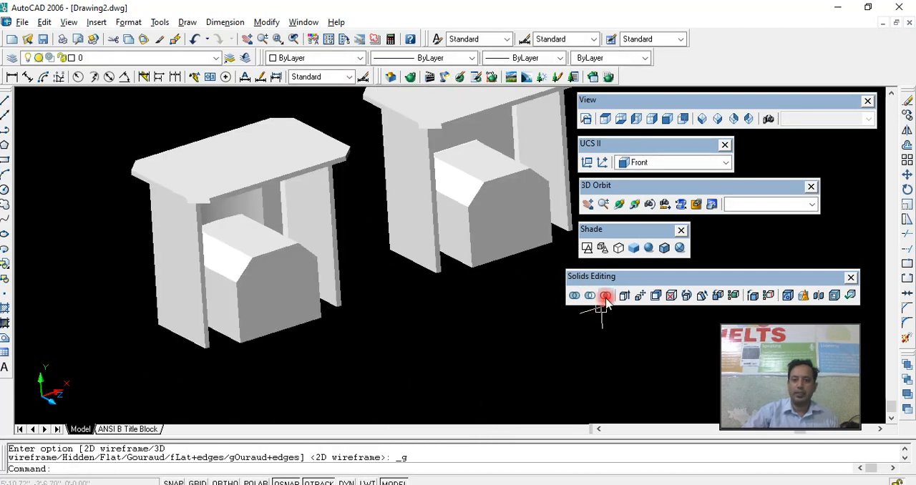
# - Subtract the opening solid from the flat-back table's panel and leg solid
pyautogui.click(590, 295)
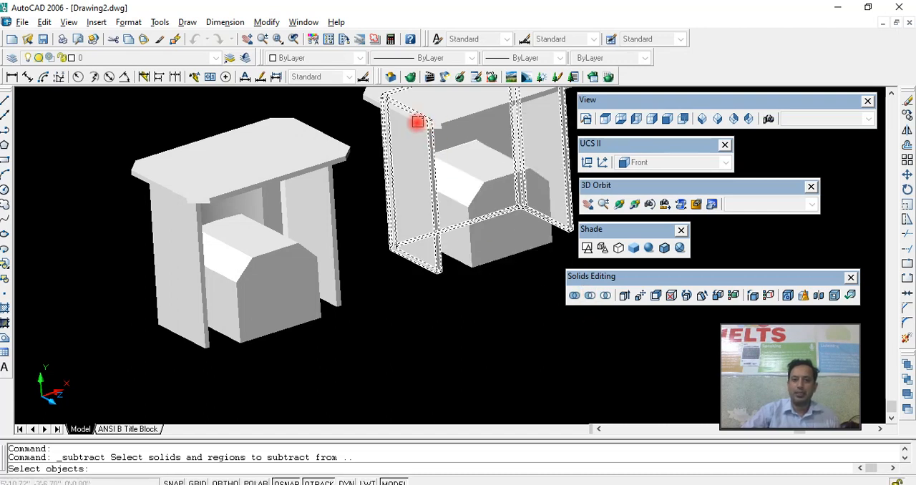
pyautogui.click(387, 146)
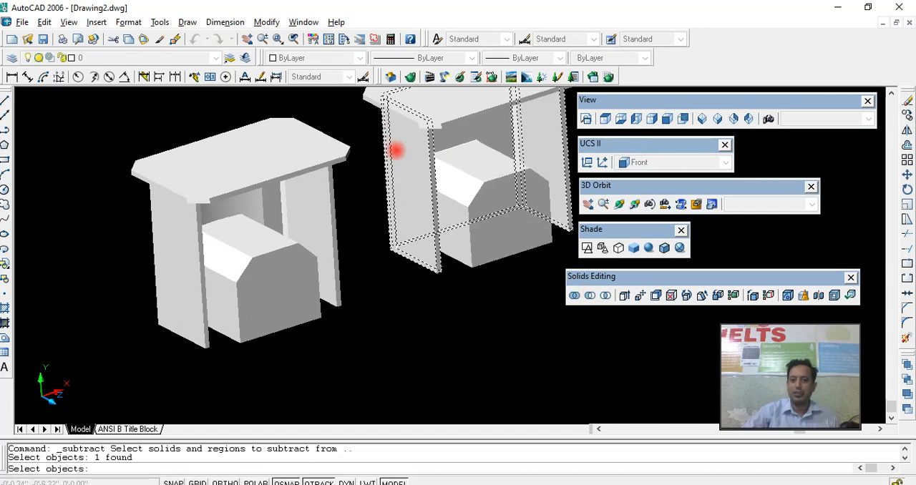
pyautogui.press('Return')
pyautogui.click(484, 186)
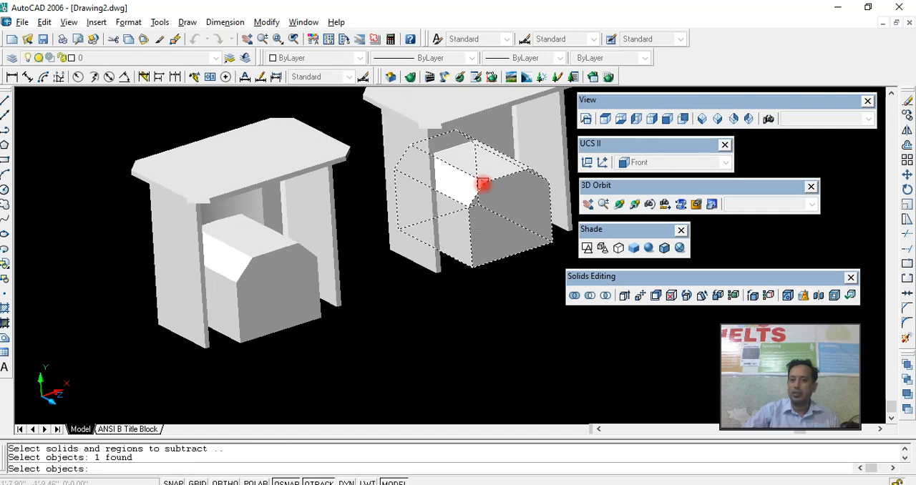
pyautogui.press('Return')
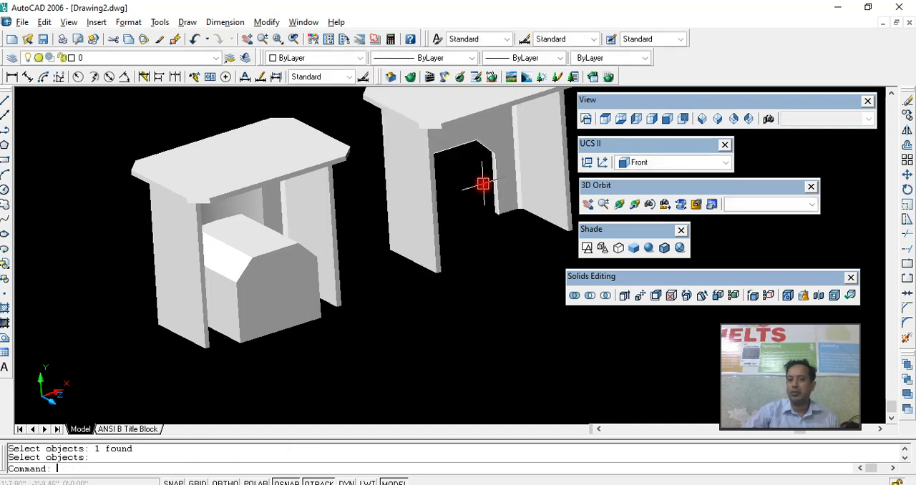
# - Subtract the copied opening solid from the curved-back table's panel and leg solid
pyautogui.click(619, 205)
pyautogui.moveTo(486, 235); pyautogui.dragTo(430, 272)
pyautogui.moveTo(359, 269); pyautogui.dragTo(419, 277)
pyautogui.rightClick(418, 277)
pyautogui.click(429, 283)
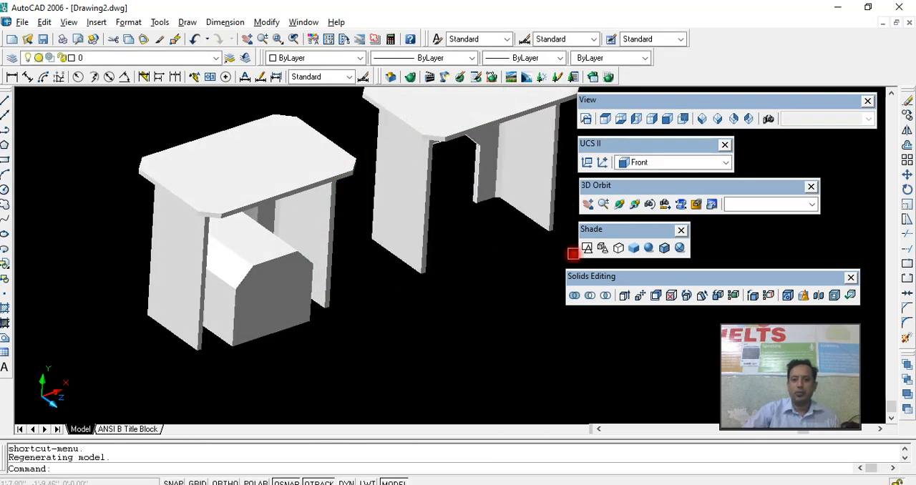
pyautogui.click(593, 295)
pyautogui.click(330, 230)
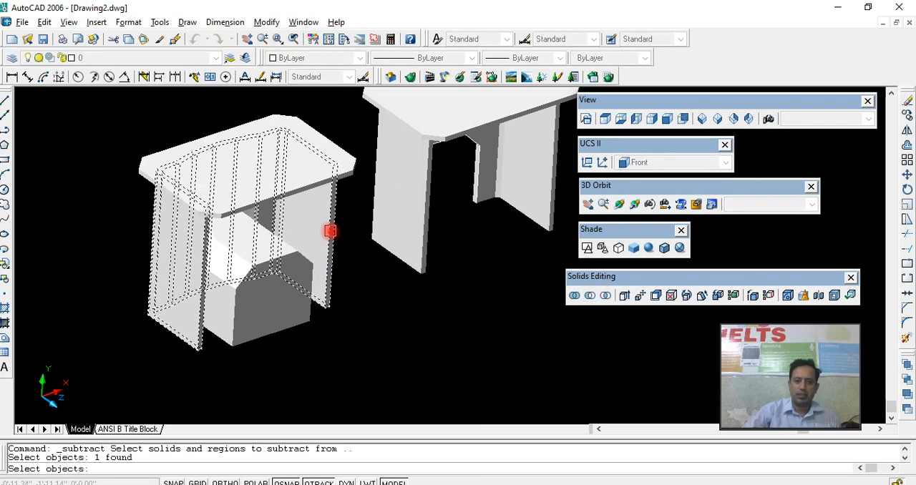
pyautogui.press('Return')
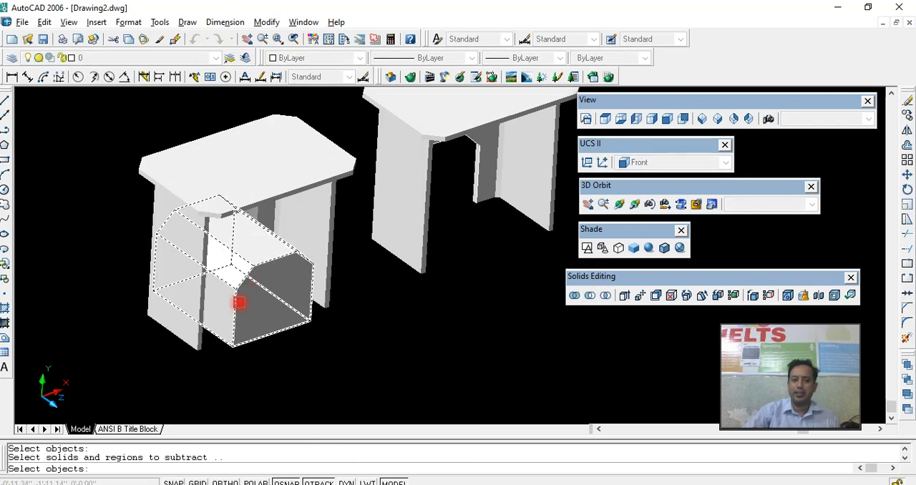
pyautogui.click(239, 303)
pyautogui.press('Return')
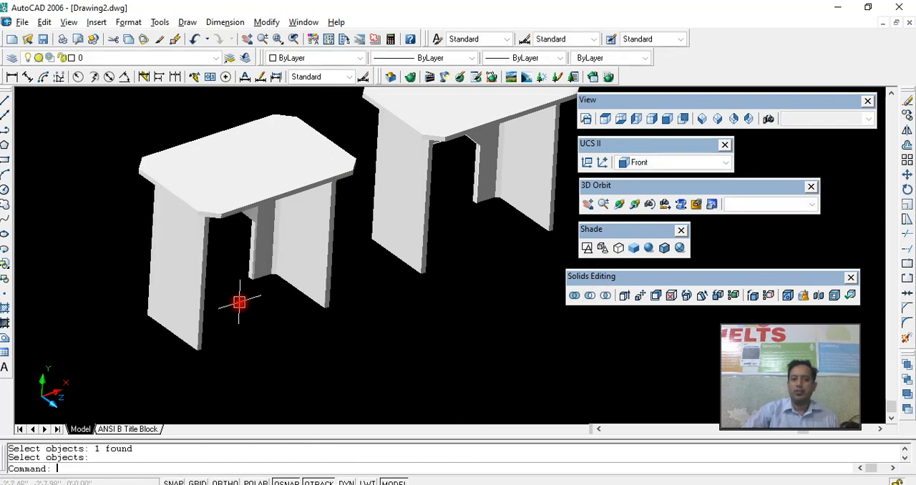
# - Examine the chamfered openings in both tables from several 3D angles and from the front
pyautogui.click(619, 204)
pyautogui.moveTo(444, 272); pyautogui.dragTo(315, 276)
pyautogui.rightClick(337, 279)
pyautogui.click(350, 284)
pyautogui.click(357, 290)
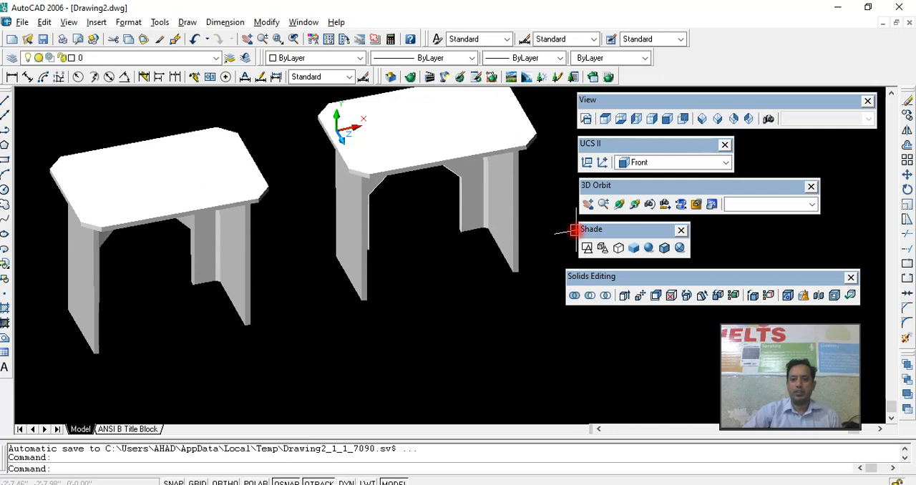
pyautogui.click(668, 121)
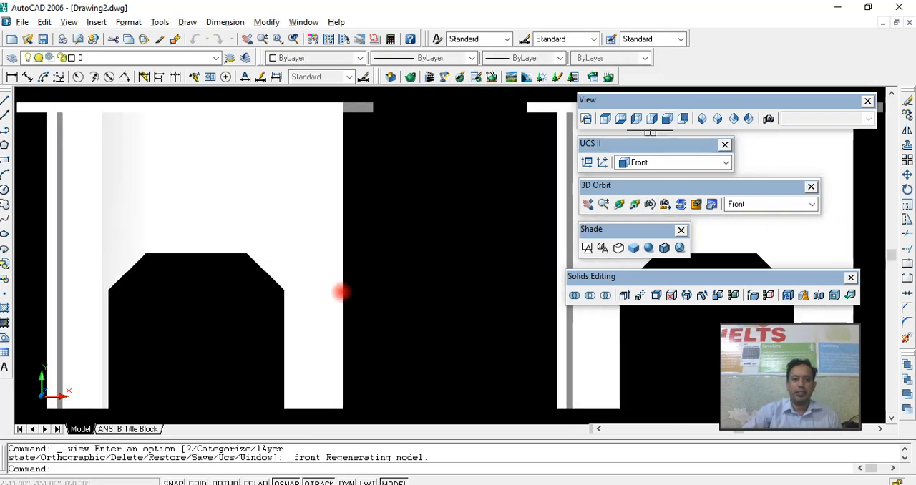
pyautogui.click(620, 205)
pyautogui.moveTo(348, 221); pyautogui.dragTo(426, 222)
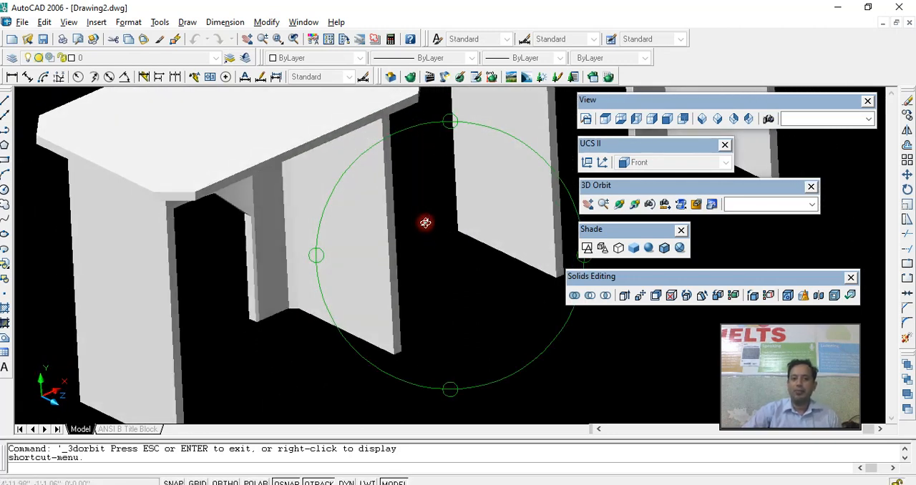
pyautogui.rightClick(426, 223)
pyautogui.click(437, 228)
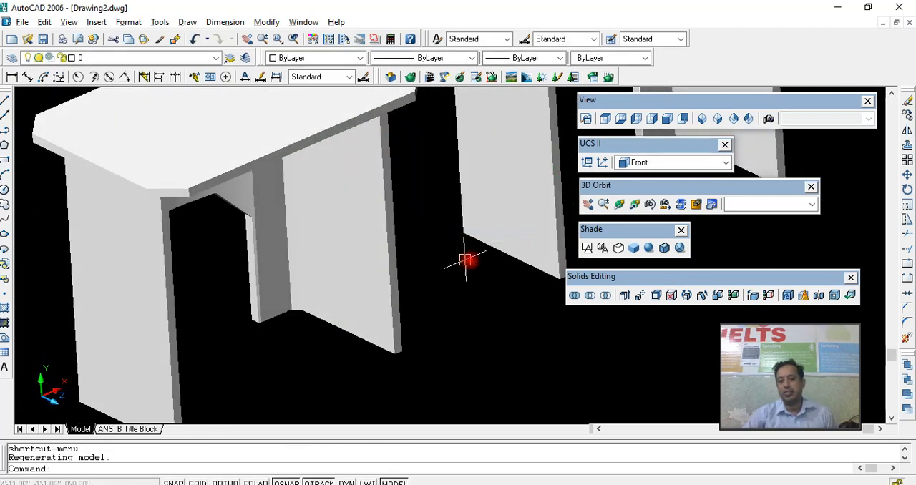
pyautogui.click(666, 119)
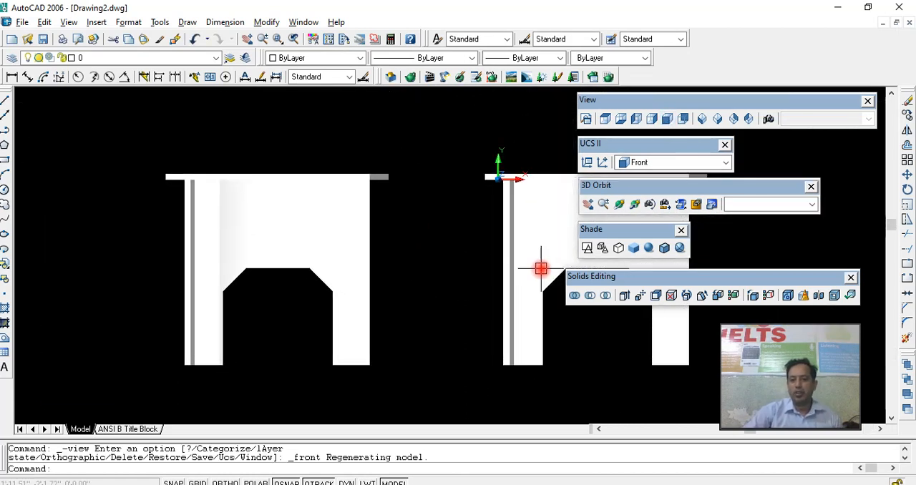
# - Show both tables from the top in 2D wireframe, with the curved-back table's panel outline in view
pyautogui.click(605, 119)
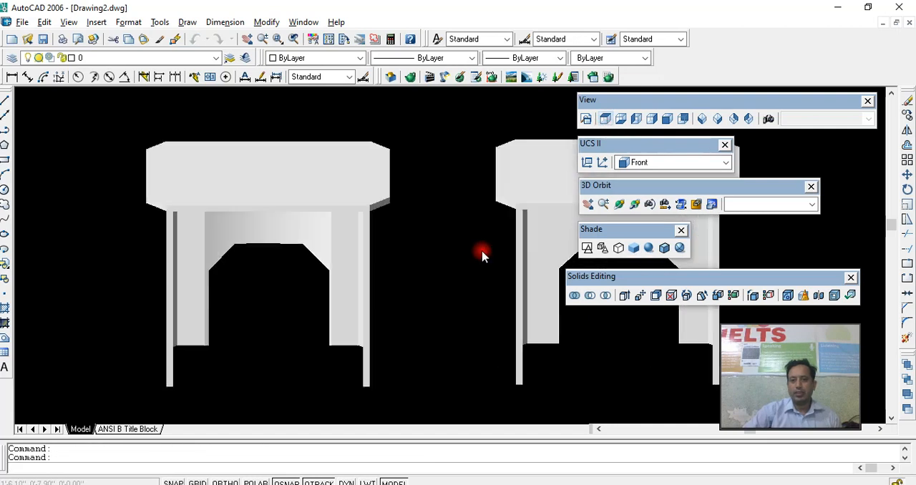
pyautogui.click(586, 247)
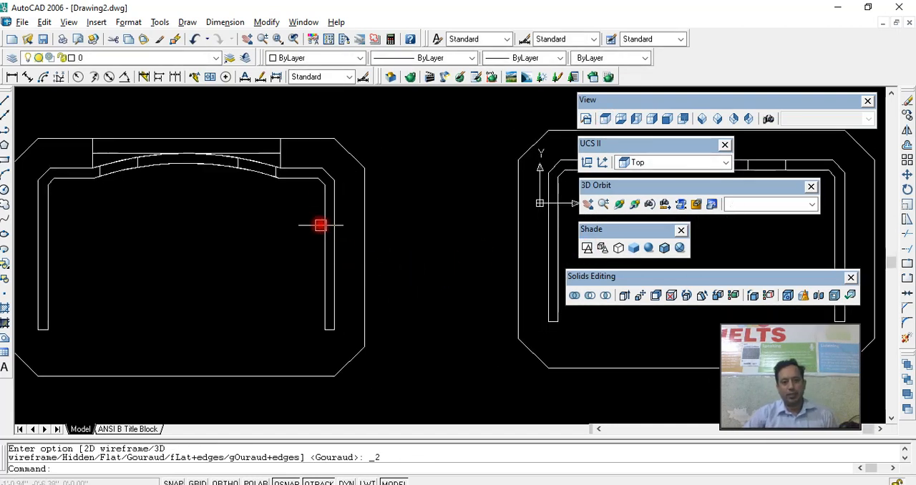
pyautogui.moveTo(298, 200); pyautogui.dragTo(263, 203, button='middle')
pyautogui.scroll(-4, 289, 246)
pyautogui.scroll(3, 290, 248)
pyautogui.moveTo(292, 258); pyautogui.dragTo(286, 233, button='middle')
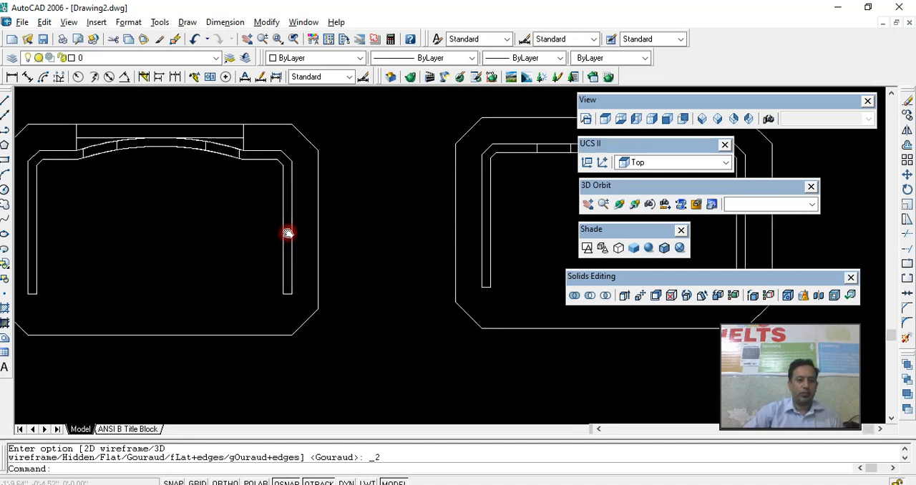
# - Draw a line along the full straight inner edge of the curved-back table's right leg panel
pyautogui.click(282, 289)
pyautogui.press('Escape')
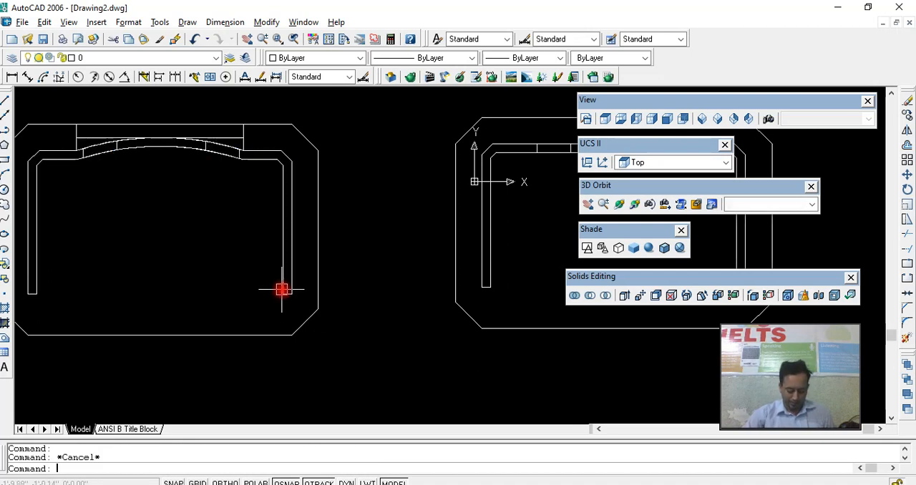
pyautogui.write('l')
pyautogui.press('Return')
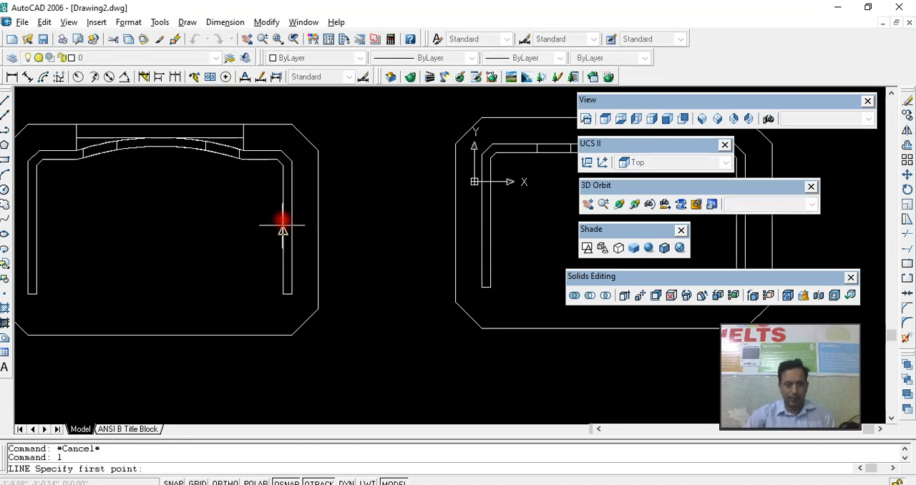
pyautogui.click(283, 164)
pyautogui.click(283, 294)
pyautogui.press('Return')
# - Try offsetting the leg-edge line 16" toward the table's interior, and erase the offset copy
pyautogui.click(281, 271)
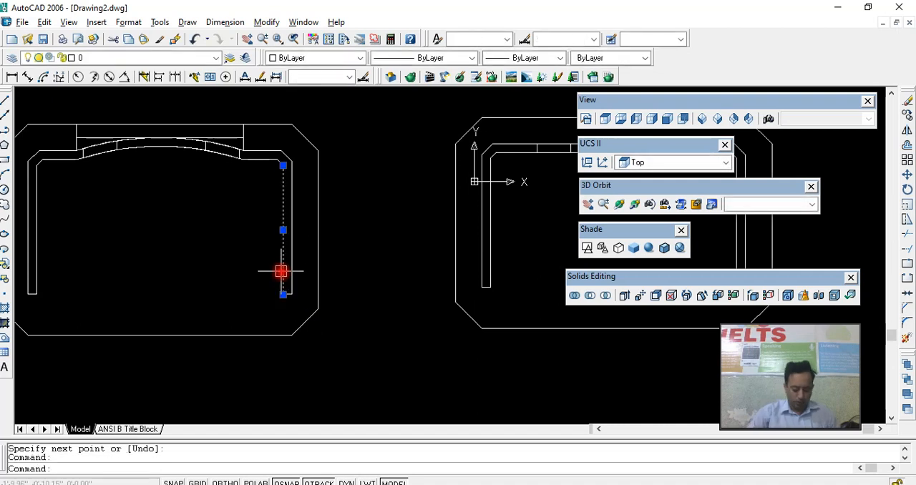
pyautogui.write('o')
pyautogui.press('Return')
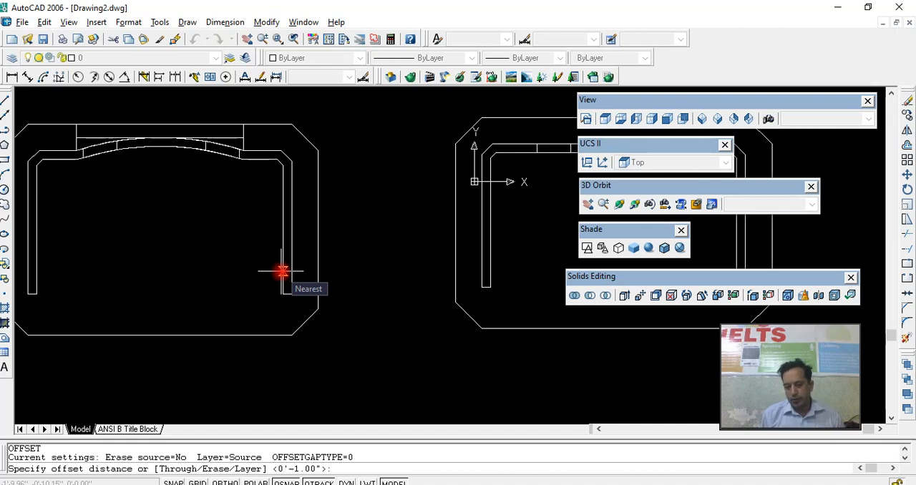
pyautogui.write('16')
pyautogui.press('Return')
pyautogui.click(283, 271)
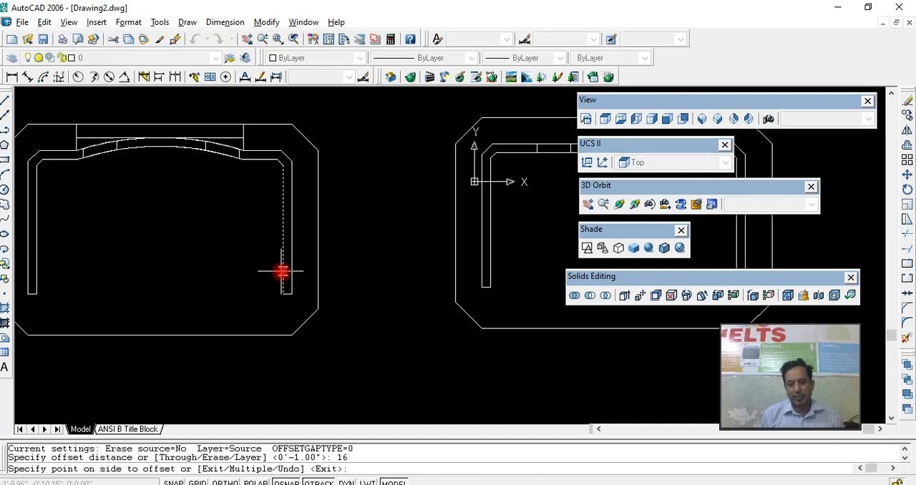
pyautogui.click(237, 271)
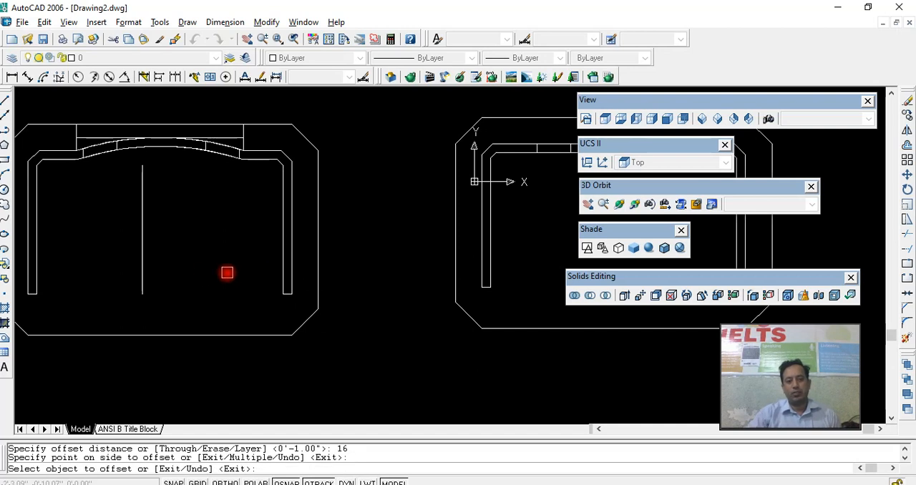
pyautogui.press('Escape')
pyautogui.click(143, 272)
pyautogui.press('Delete')
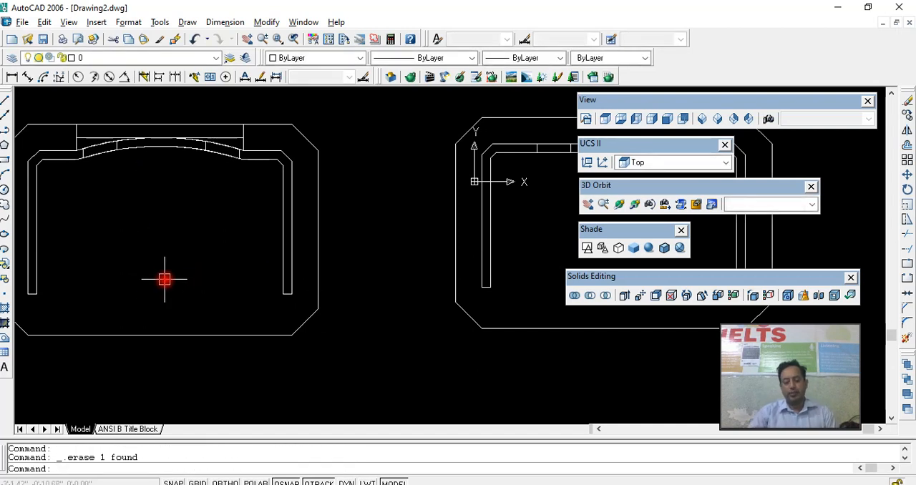
# - Offset the line on the right leg's inner edge by 1' toward the table's interior
pyautogui.write('o')
pyautogui.press('Return')
pyautogui.write("1'")
pyautogui.press('Return')
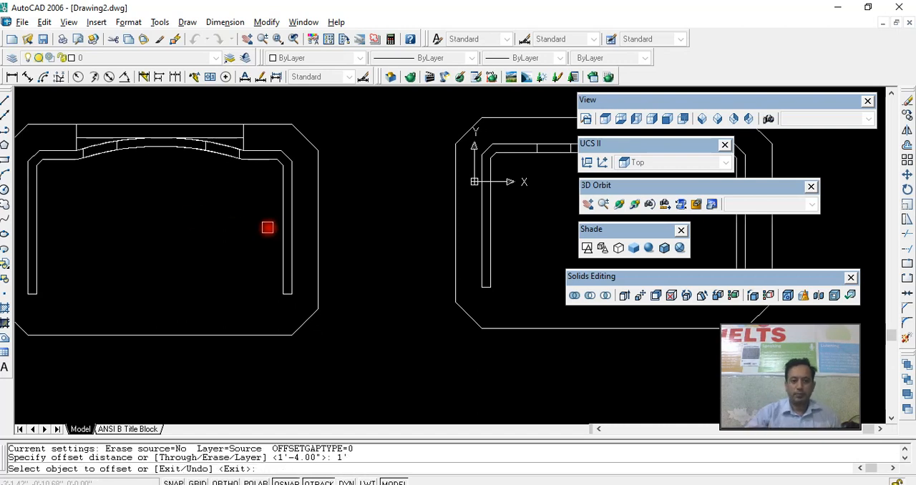
pyautogui.click(282, 226)
pyautogui.click(268, 227)
pyautogui.press('Escape')
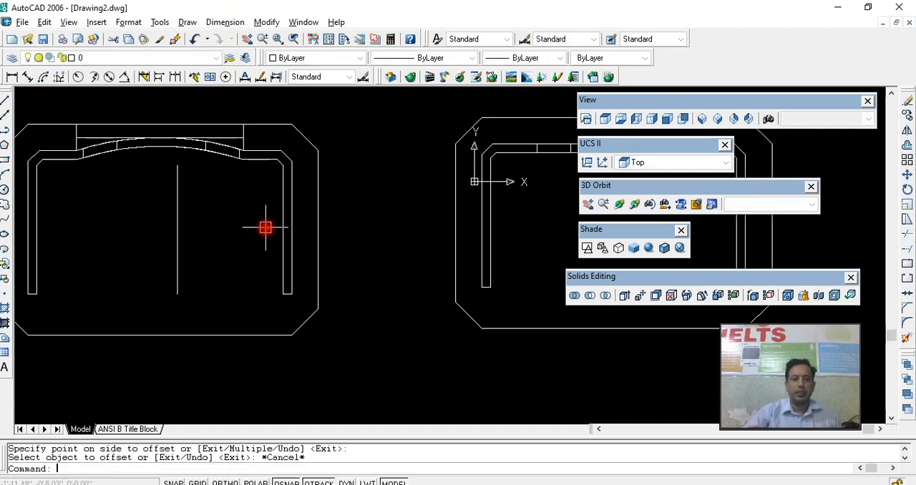
# - Draw a rectangle from the back end of the offset line to the front end of the right leg's inner edge
pyautogui.write('rec')
pyautogui.press('Return')
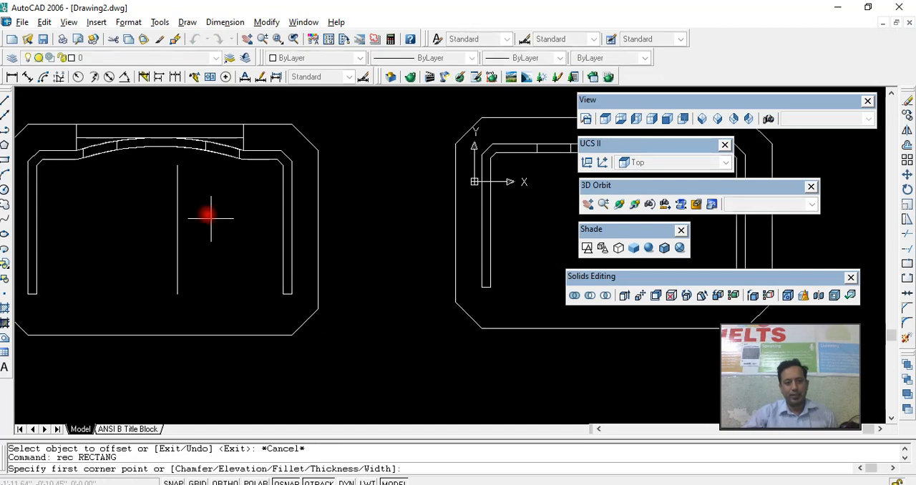
pyautogui.click(177, 165)
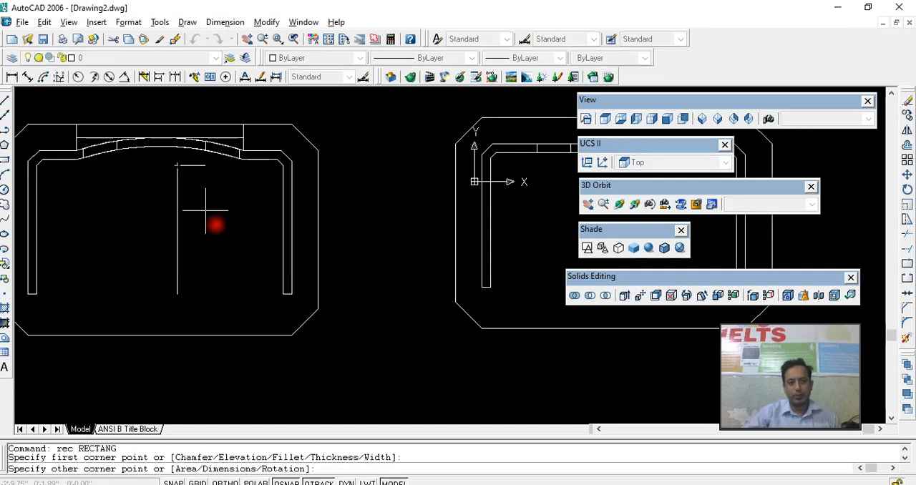
pyautogui.click(283, 294)
pyautogui.click(251, 295)
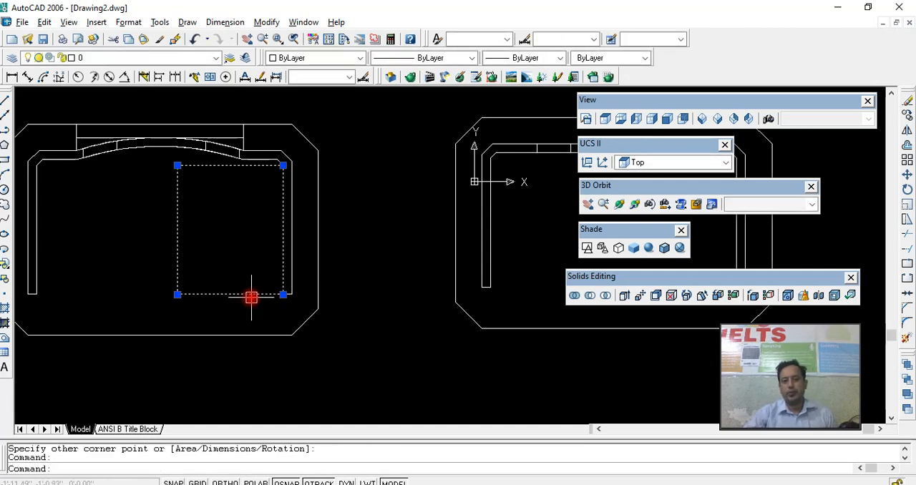
# - Orbit to a 3D view and extrude the new rectangle by -1.5' with no taper
pyautogui.click(618, 204)
pyautogui.moveTo(544, 229); pyautogui.dragTo(431, 215)
pyautogui.rightClick(431, 216)
pyautogui.click(451, 225)
pyautogui.click(279, 230)
pyautogui.write('ext')
pyautogui.press('Return')
pyautogui.click(263, 228)
pyautogui.press('Return')
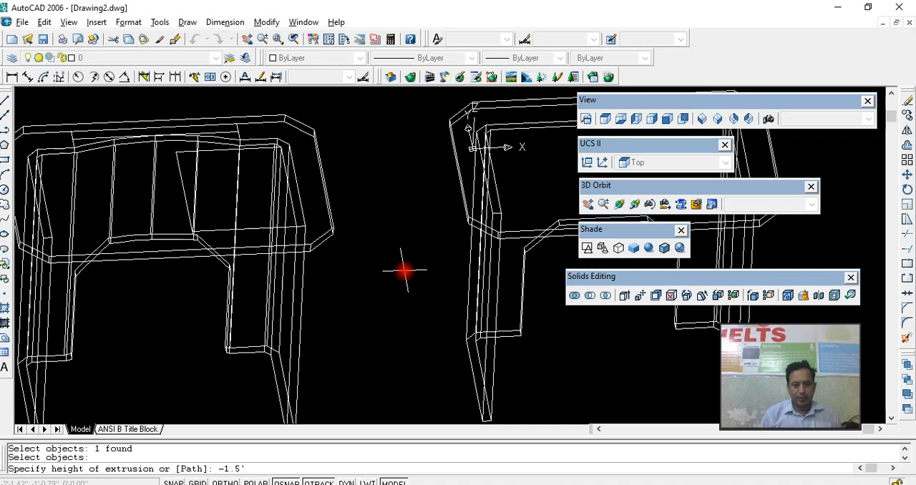
pyautogui.press('Return')
pyautogui.press('Return')
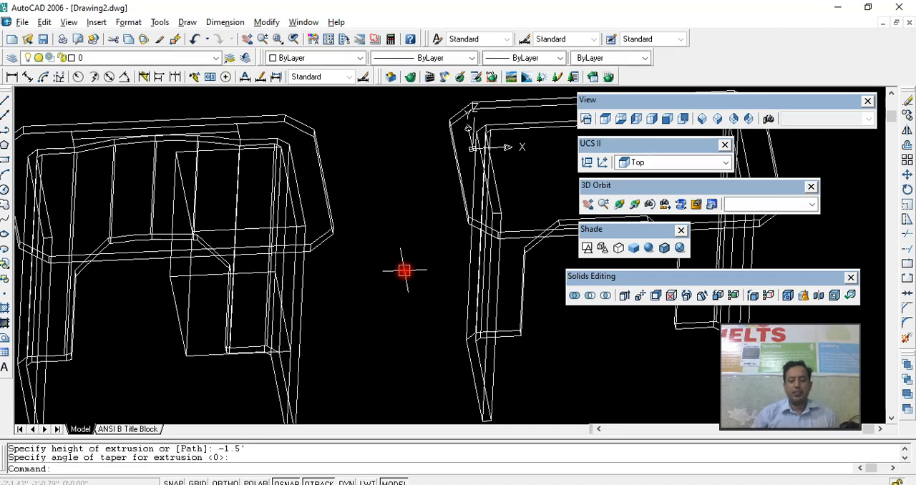
pyautogui.press('Escape')
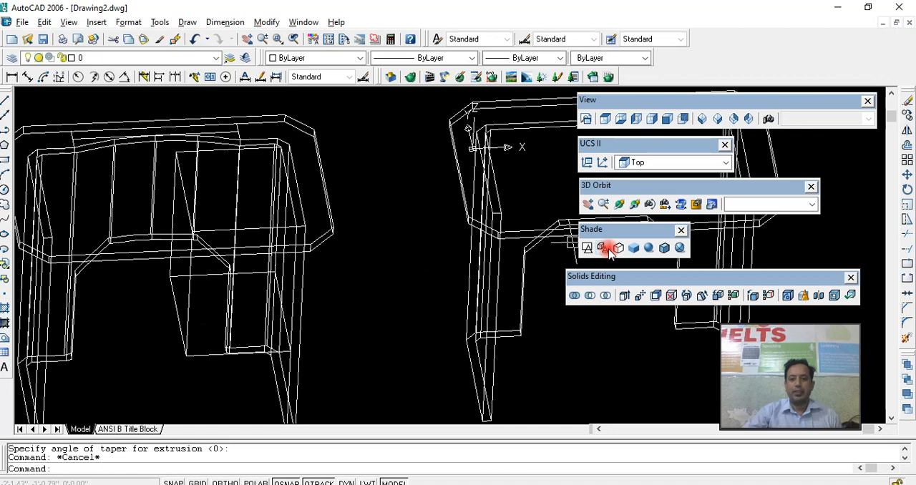
# - Apply Gouraud shading and shell the extruded box under the curved-back table, removing its top and front faces
pyautogui.click(647, 247)
pyautogui.click(214, 349)
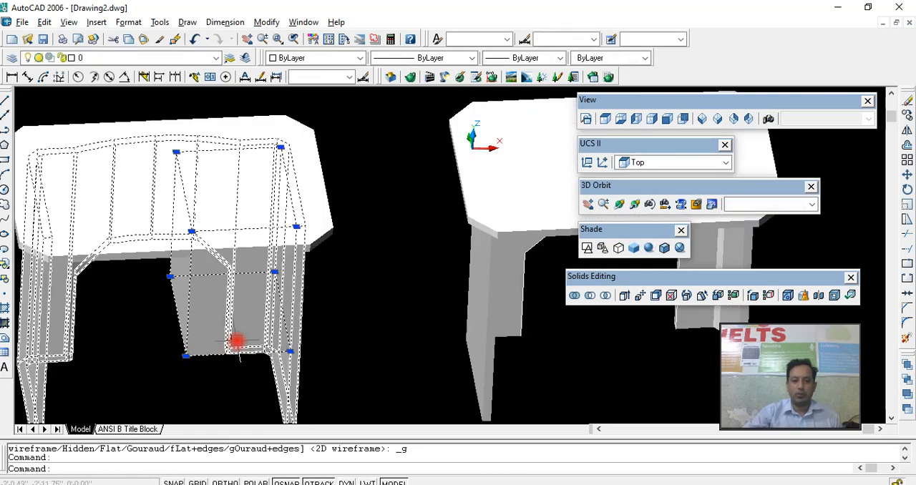
pyautogui.click(230, 354)
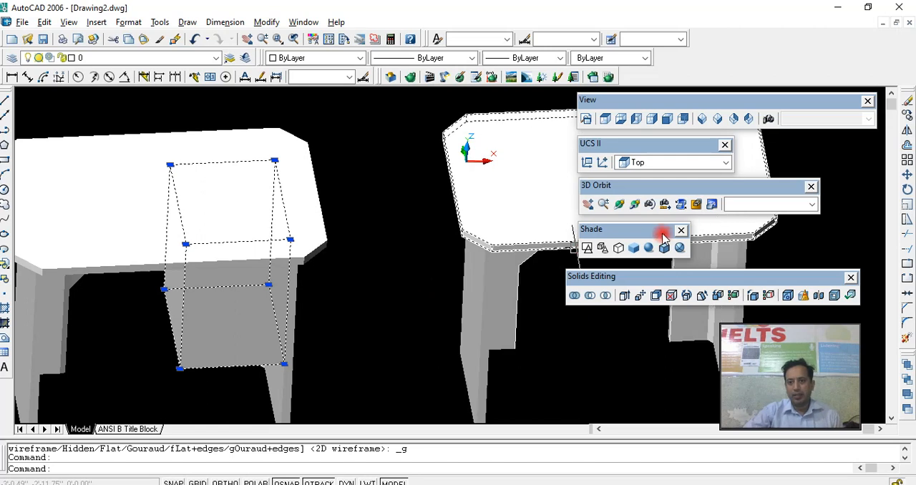
pyautogui.click(806, 297)
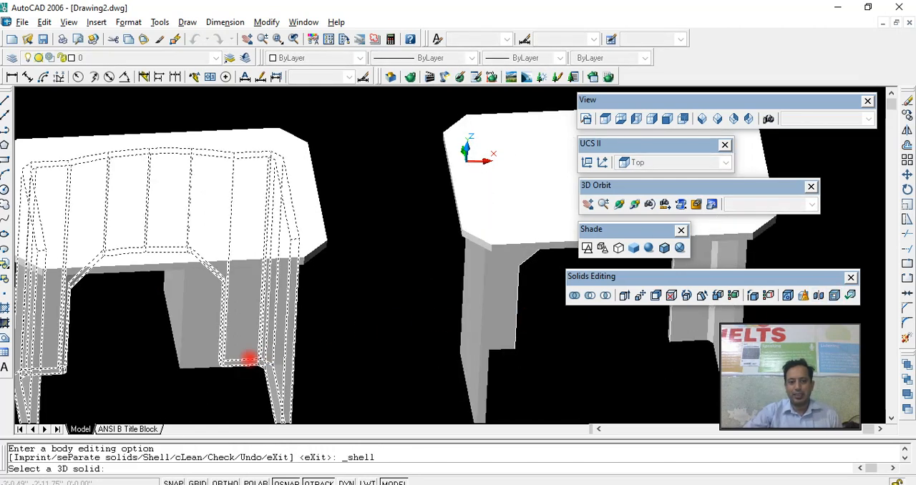
pyautogui.click(219, 363)
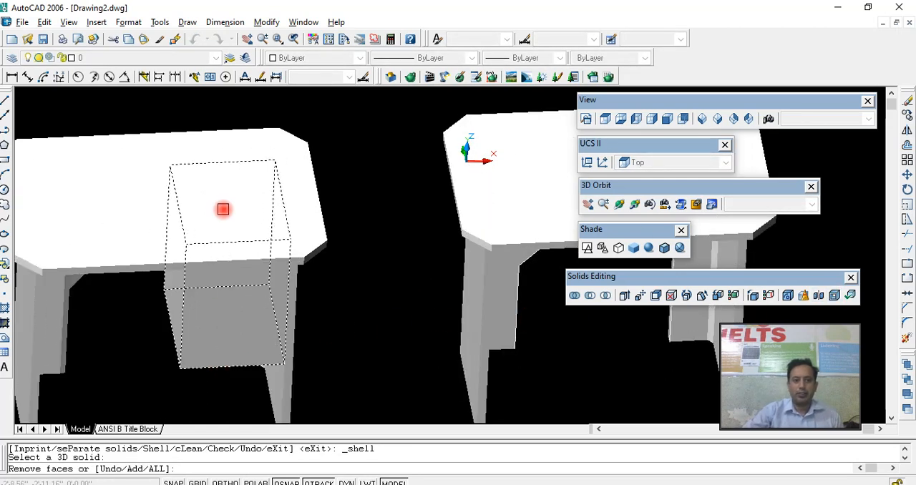
pyautogui.click(223, 208)
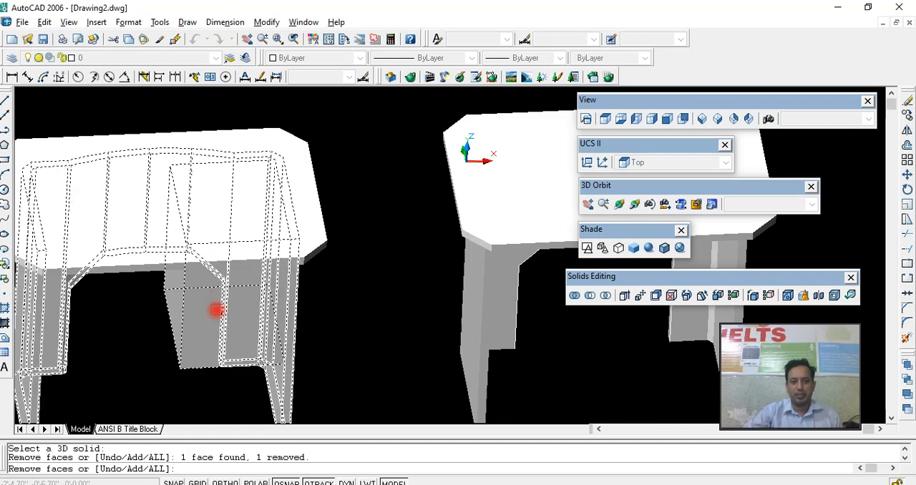
pyautogui.rightClick(198, 324)
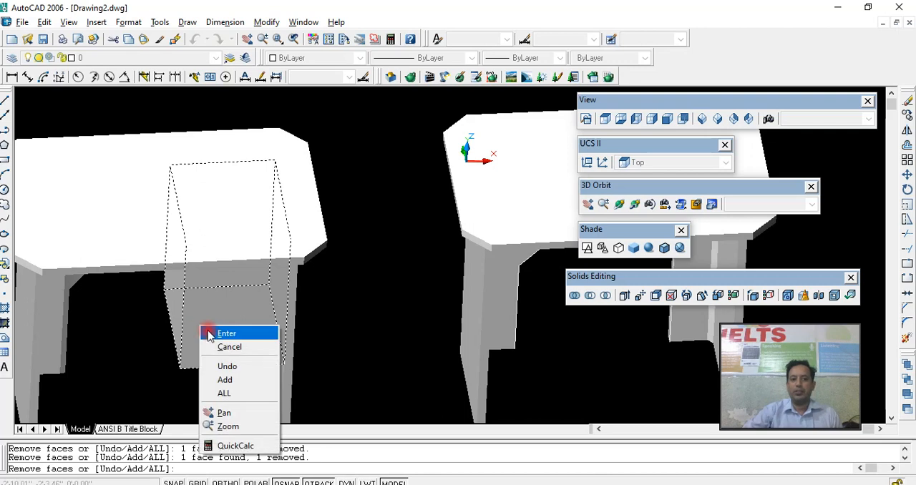
pyautogui.click(218, 332)
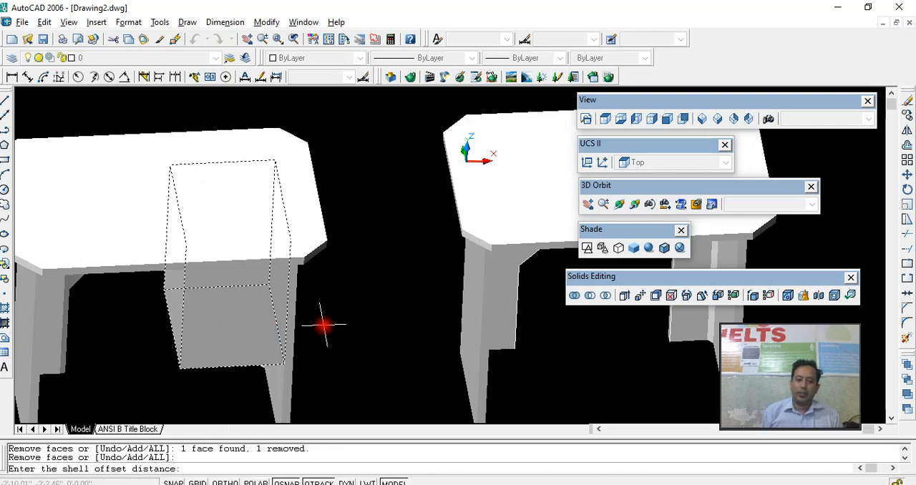
pyautogui.press('Return')
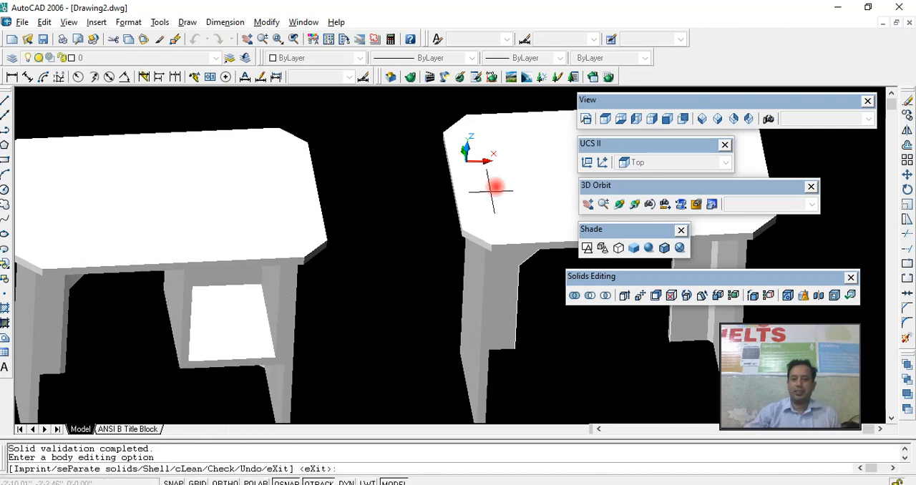
# - Examine the shelled box under the curved-back table from another 3D angle
pyautogui.click(619, 204)
pyautogui.moveTo(414, 294); pyautogui.dragTo(412, 259)
pyautogui.rightClick(412, 259)
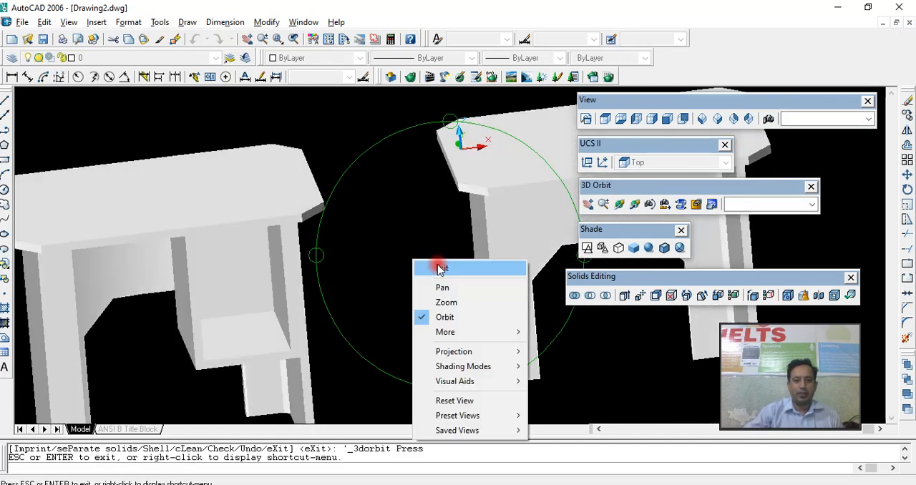
pyautogui.click(434, 262)
pyautogui.press('Escape')
pyautogui.click(214, 360)
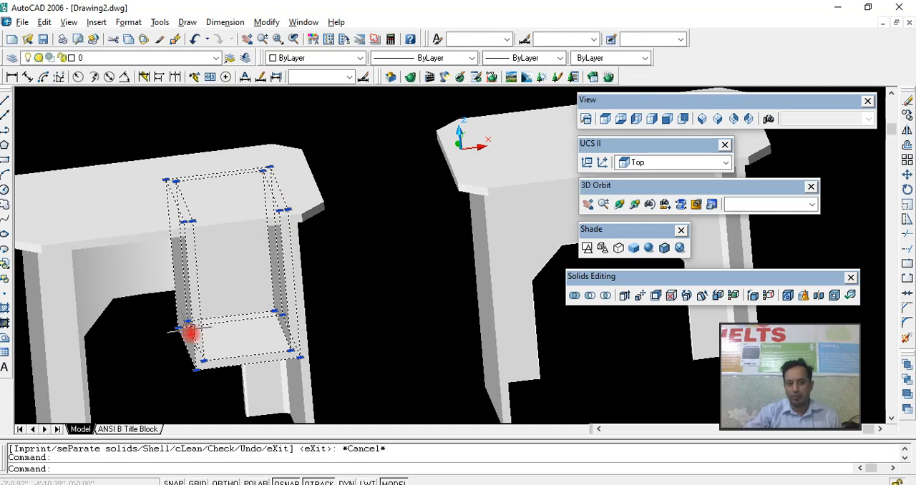
pyautogui.press('Escape')
pyautogui.moveTo(279, 324); pyautogui.dragTo(286, 321, button='middle')
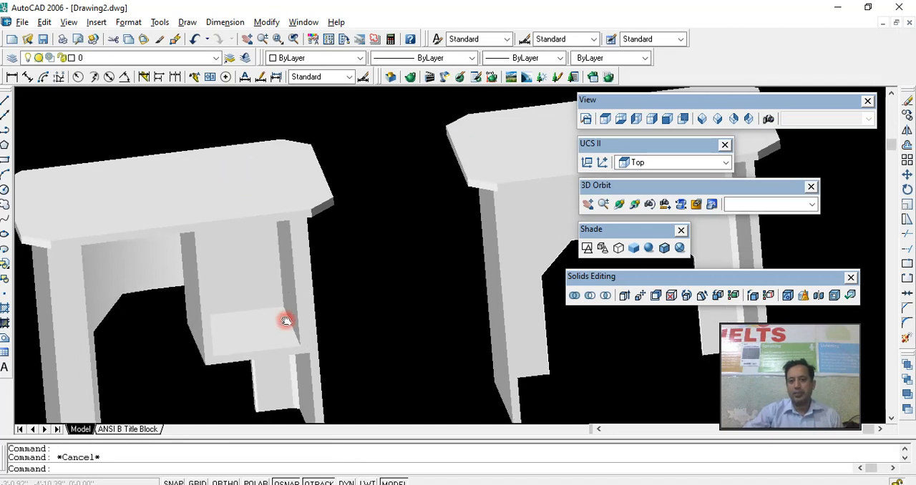
# - Show the tables from the front in 2D wireframe and draw a line along the shelled box's inner bottom edge
pyautogui.click(667, 119)
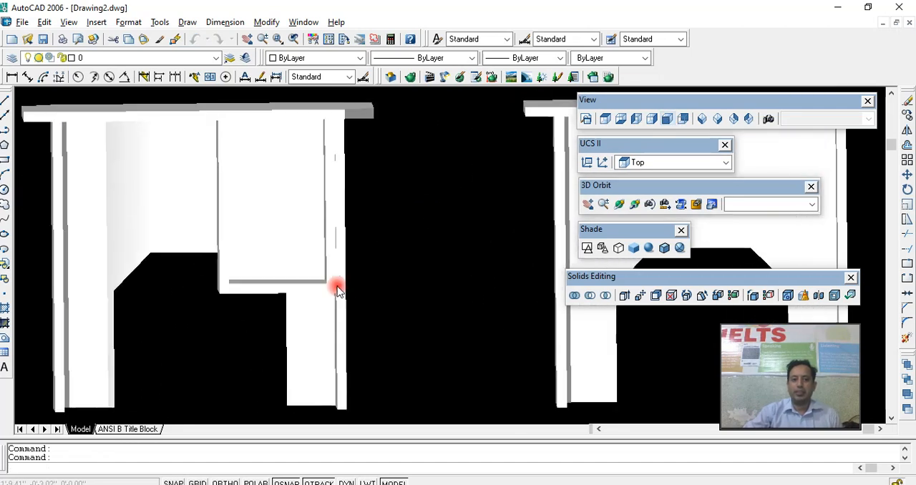
pyautogui.click(587, 248)
pyautogui.moveTo(292, 256); pyautogui.dragTo(321, 251, button='middle')
pyautogui.scroll(3, 290, 292)
pyautogui.moveTo(292, 293); pyautogui.dragTo(264, 294, button='middle')
pyautogui.scroll(-4, 264, 293)
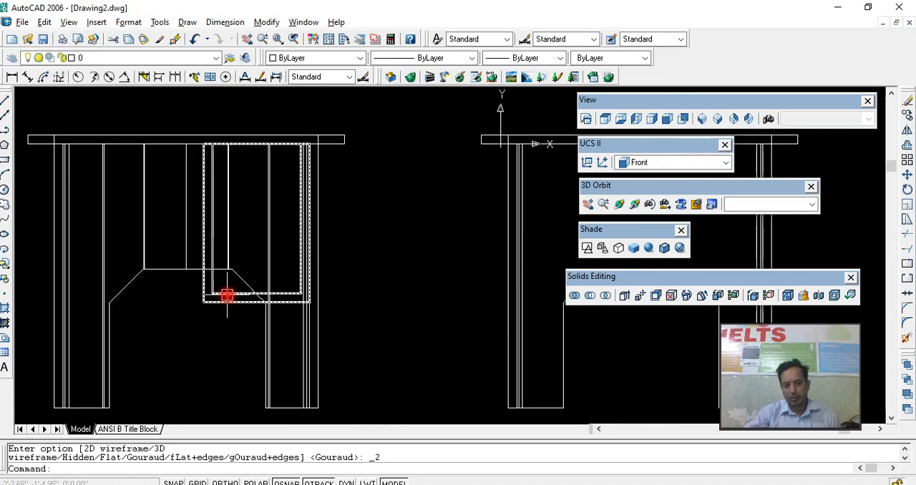
pyautogui.scroll(3, 219, 293)
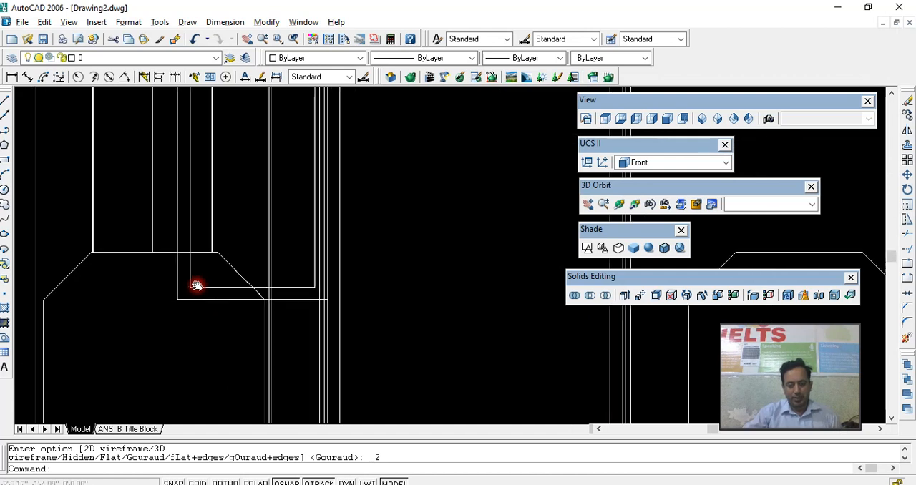
pyautogui.write('l')
pyautogui.press('Return')
pyautogui.click(187, 285)
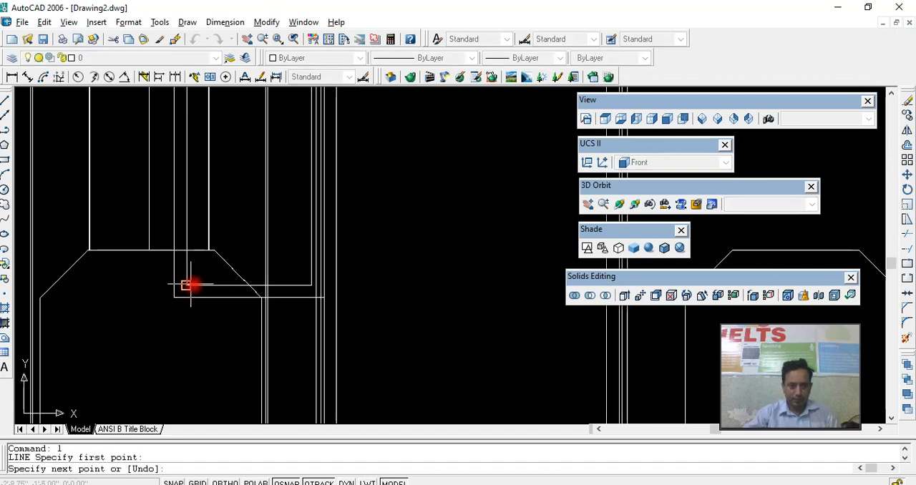
pyautogui.click(312, 286)
pyautogui.press('Return')
# - Offset the line on the box's inner bottom edge 3" upward
pyautogui.click(288, 284)
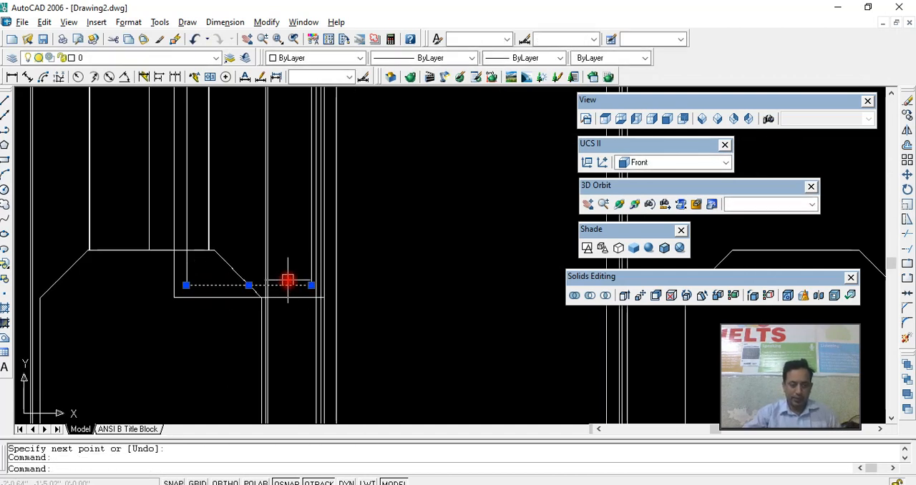
pyautogui.write('o')
pyautogui.press('Return')
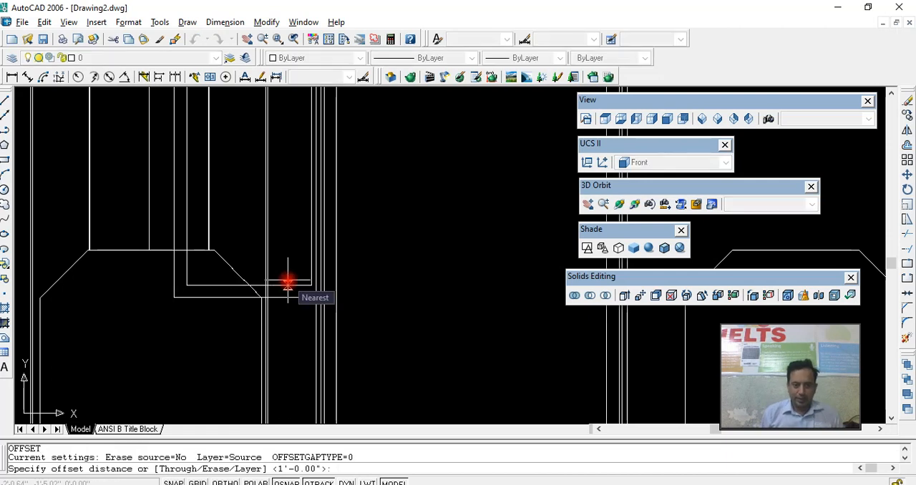
pyautogui.write('3')
pyautogui.press('Return')
pyautogui.click(288, 285)
pyautogui.click(279, 240)
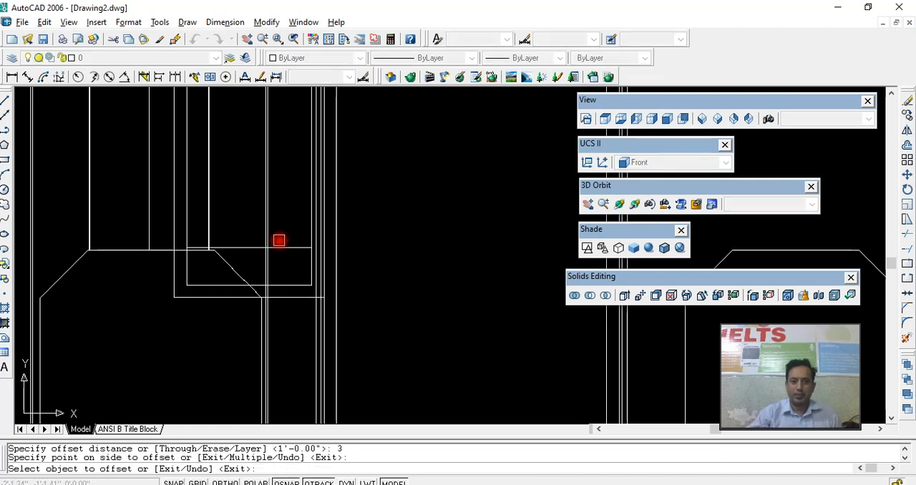
# - Offset the upper guide line inside the box another 1" upward to mark a thickness
pyautogui.press('Return')
pyautogui.press('Return')
pyautogui.write('1')
pyautogui.press('Return')
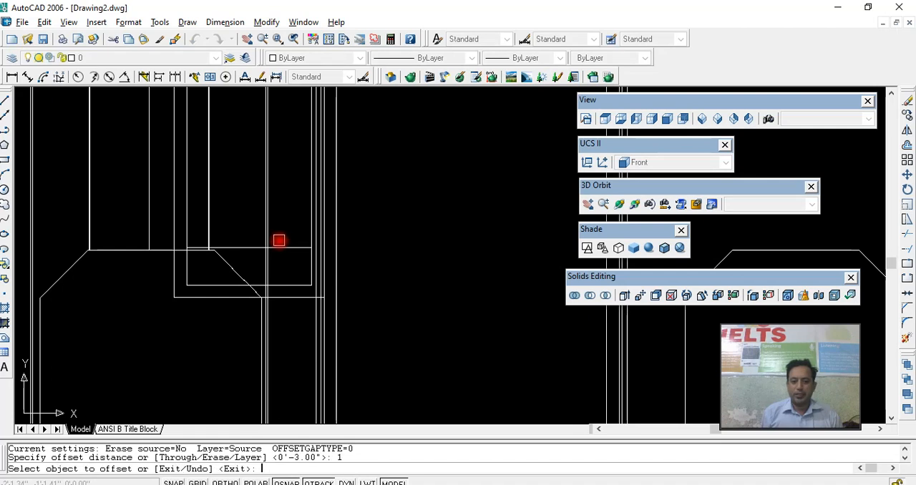
pyautogui.click(300, 248)
pyautogui.click(301, 234)
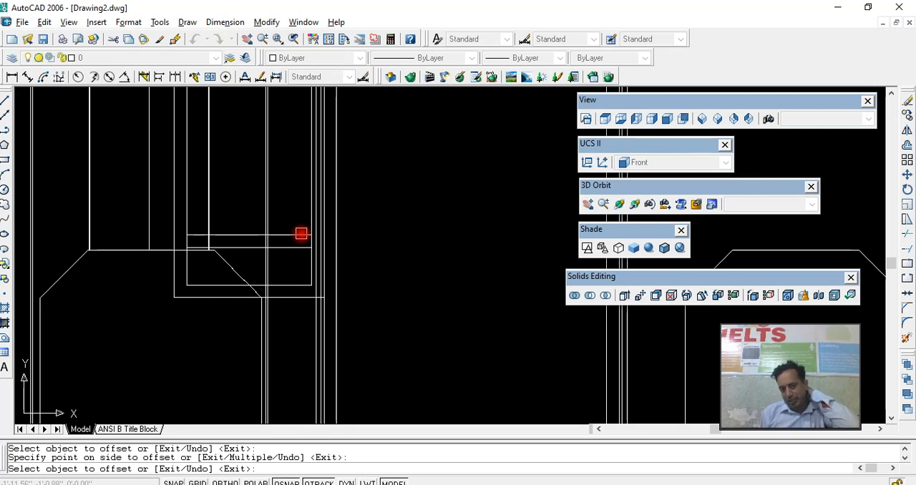
# - Offset the topmost guide line inside the shelled box 3" upward to space the second compartment
pyautogui.press('Return')
pyautogui.press('Return')
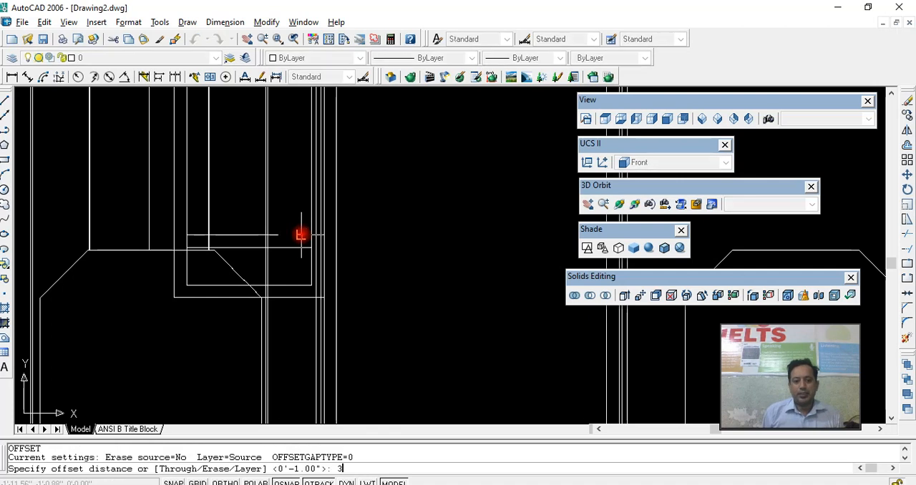
pyautogui.write('3')
# - Offset the new guide line inside the box 1" upward to mark the second shelf's thickness
pyautogui.press('Return')
pyautogui.click(301, 234)
pyautogui.click(282, 186)
pyautogui.press('Return')
pyautogui.press('Return')
pyautogui.write('1')
pyautogui.press('Return')
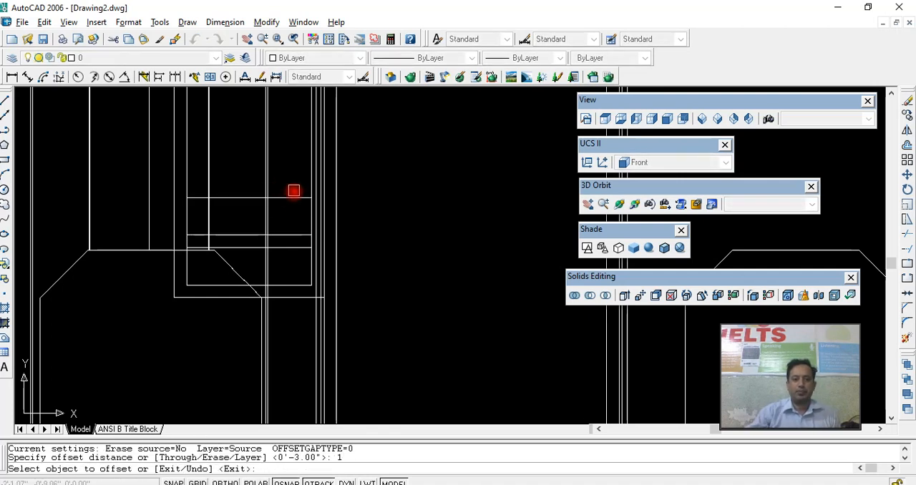
pyautogui.click(293, 199)
pyautogui.click(290, 174)
pyautogui.press('Return')
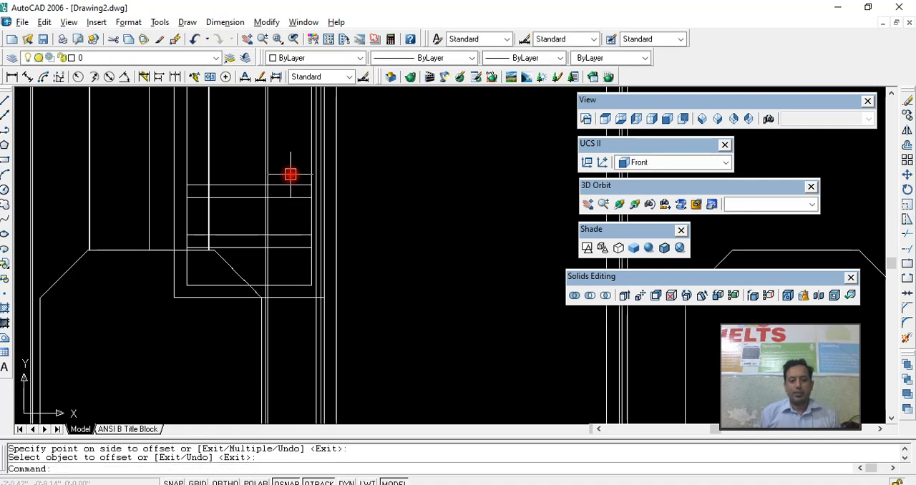
# - Offset the second shelf's upper guide line 3" upward to space the third compartment
pyautogui.press('Return')
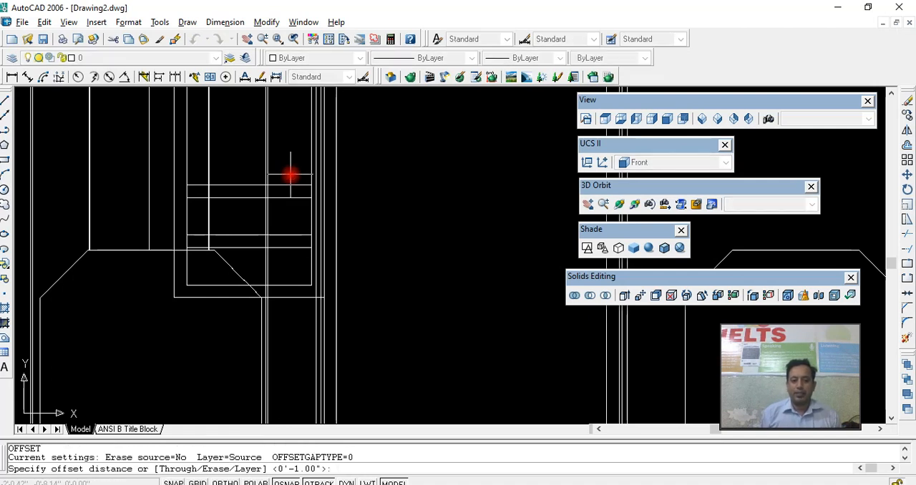
pyautogui.write('3')
pyautogui.press('Return')
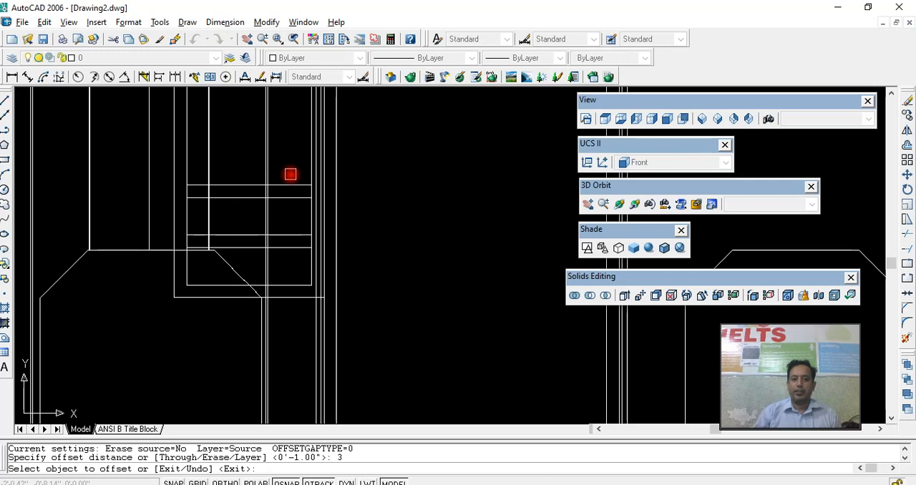
pyautogui.click(292, 183)
pyautogui.click(293, 158)
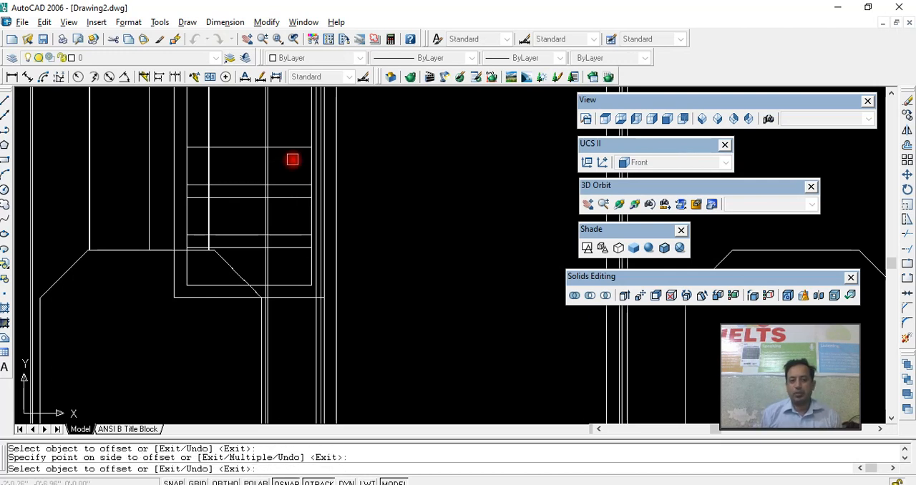
pyautogui.scroll(-2, 292, 159)
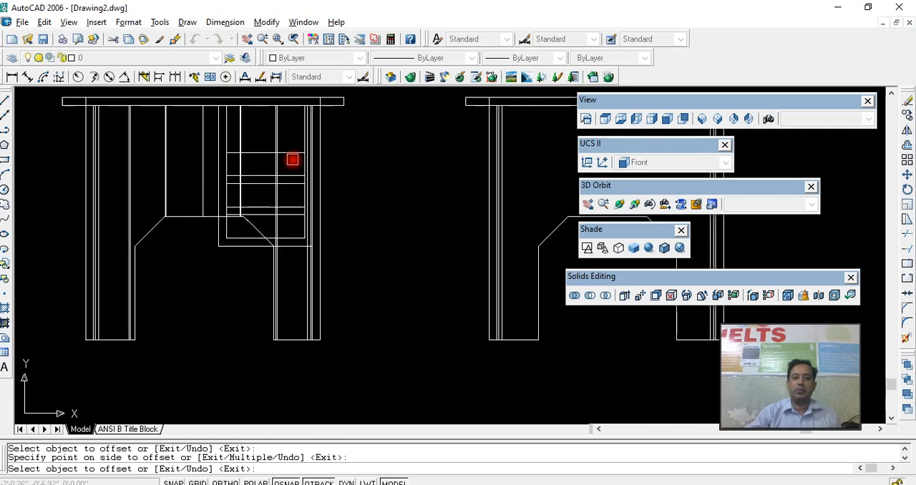
pyautogui.scroll(-2, 294, 193)
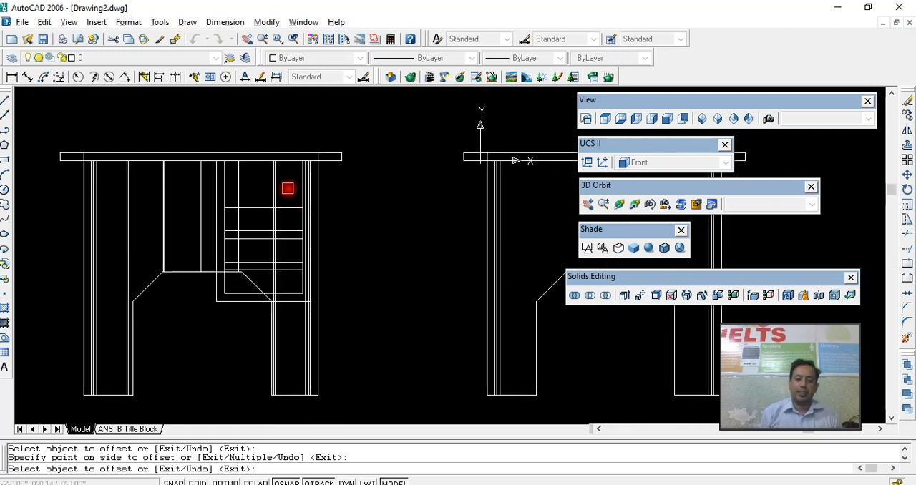
# - Offset the third compartment's upper guide line 1" upward to mark the third shelf's thickness
pyautogui.press('Return')
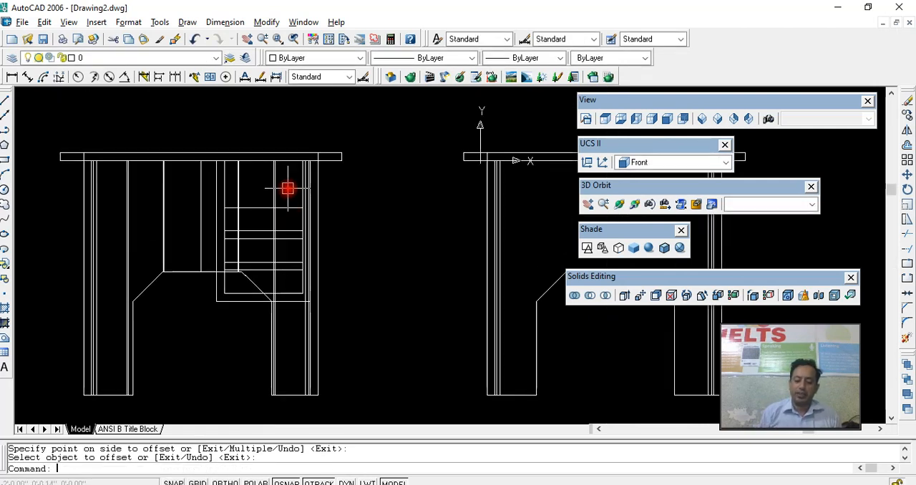
pyautogui.press('Return')
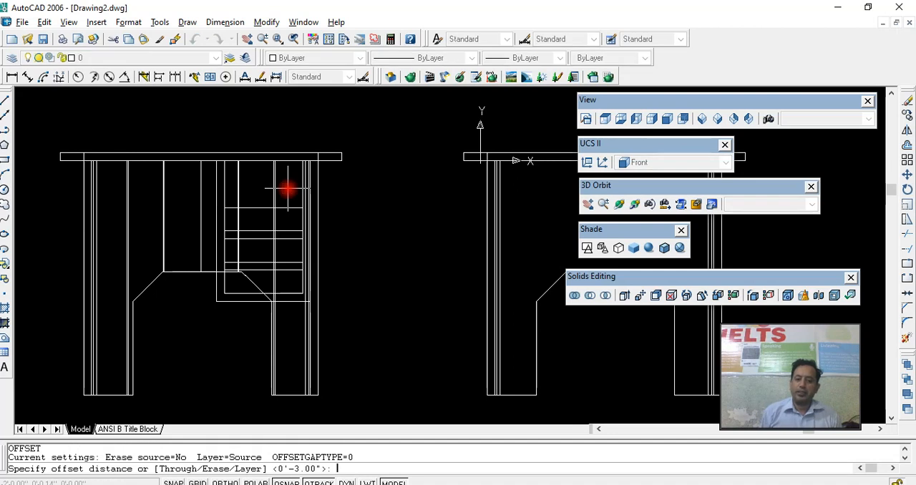
pyautogui.write('1')
pyautogui.press('Return')
pyautogui.click(280, 207)
pyautogui.click(281, 192)
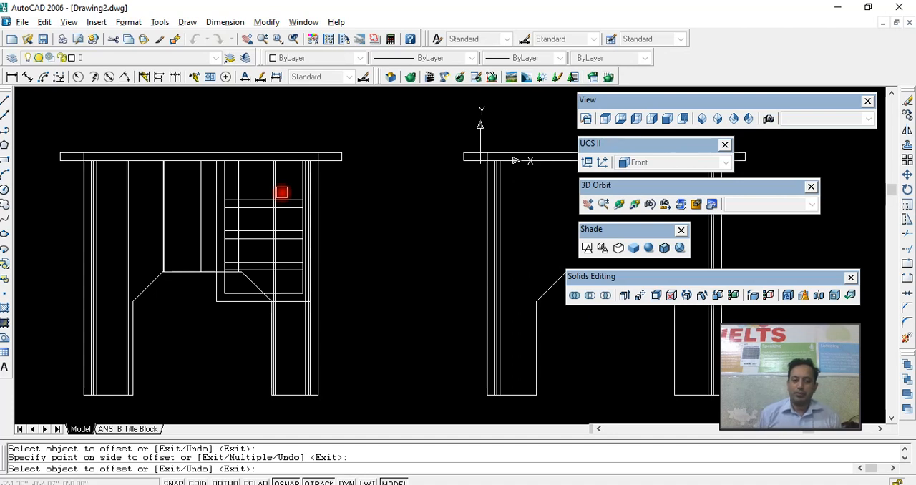
# - Offset the third shelf's upper guide line 3" upward, below the tabletop
pyautogui.press('Return')
pyautogui.press('Return')
pyautogui.write('3')
pyautogui.press('Return')
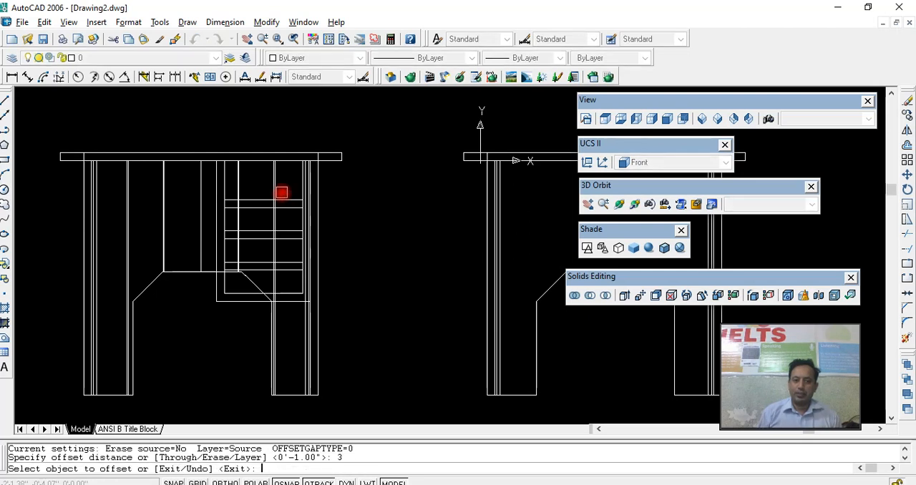
pyautogui.click(290, 200)
pyautogui.click(289, 190)
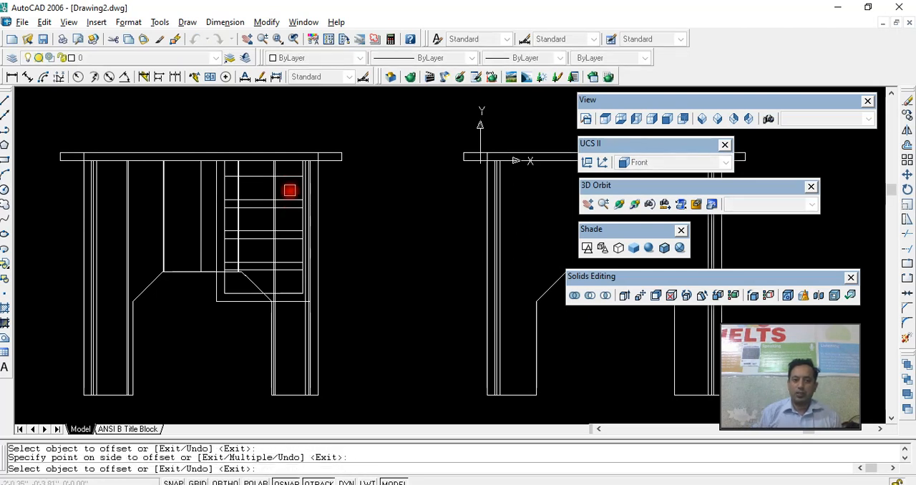
pyautogui.press('Escape')
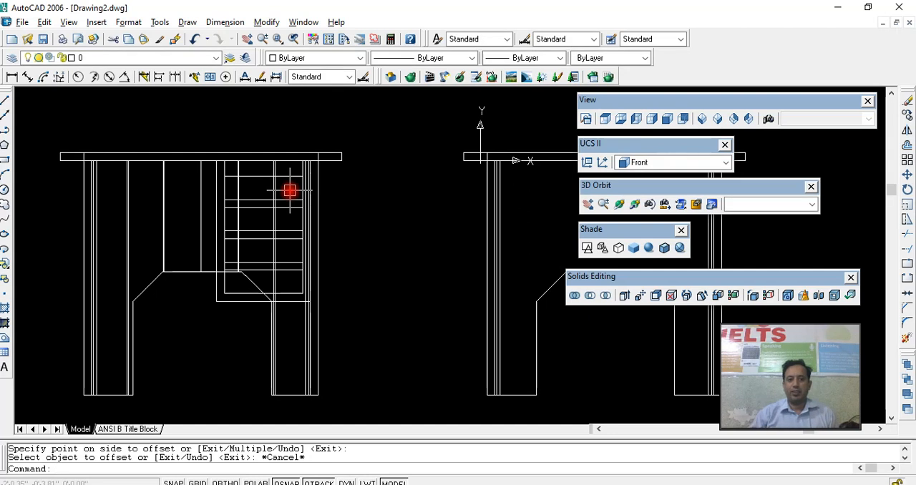
# - In a tilted 3D view, draw a rectangle between the two guide lines of the lowest 1" shelf inside the box
pyautogui.click(618, 204)
pyautogui.moveTo(403, 239); pyautogui.dragTo(386, 264)
pyautogui.rightClick(427, 280)
pyautogui.scroll(3, 336, 278)
pyautogui.rightClick(388, 265)
pyautogui.click(401, 270)
pyautogui.write('rec')
pyautogui.press('Return')
pyautogui.click(224, 275)
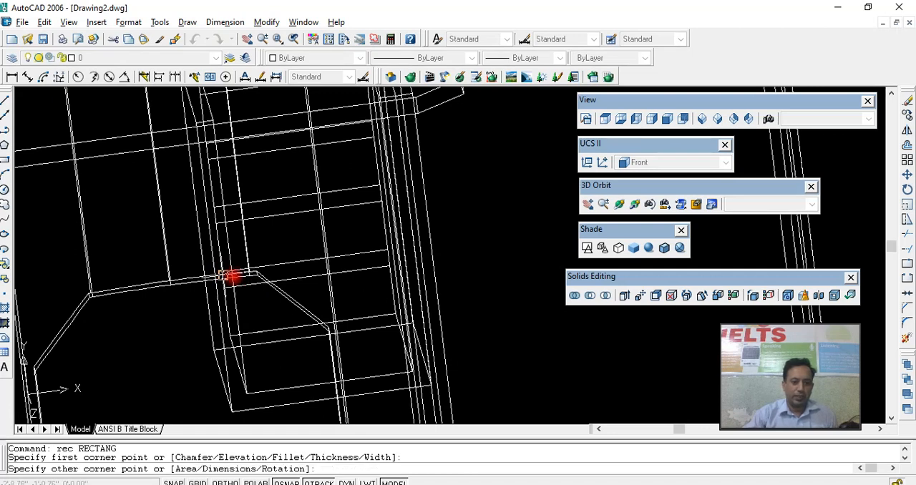
pyautogui.click(390, 269)
pyautogui.click(380, 267)
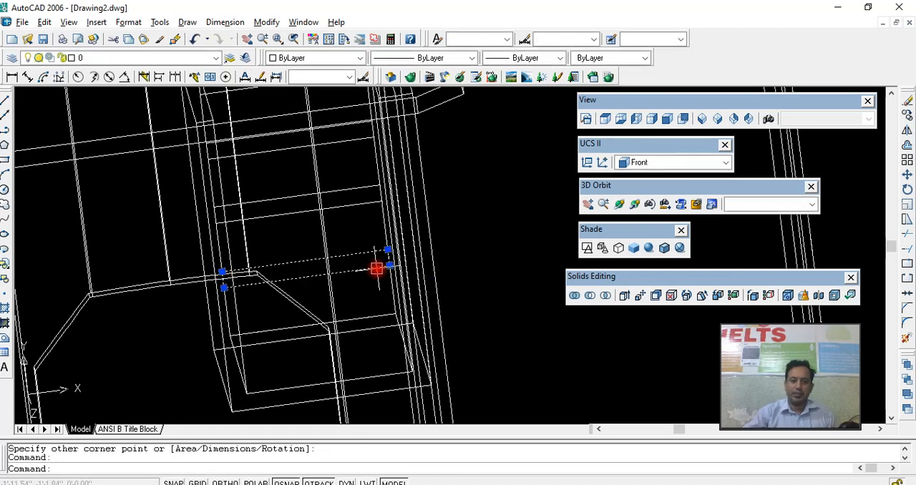
# - Draw a second rectangle over the 3" bottom compartment, directly below the lowest shelf rectangle
pyautogui.moveTo(377, 269)
pyautogui.mouseDown(button='middle')
pyautogui.moveTo(376, 248)
pyautogui.moveTo(376, 259)
pyautogui.mouseUp(button='middle')
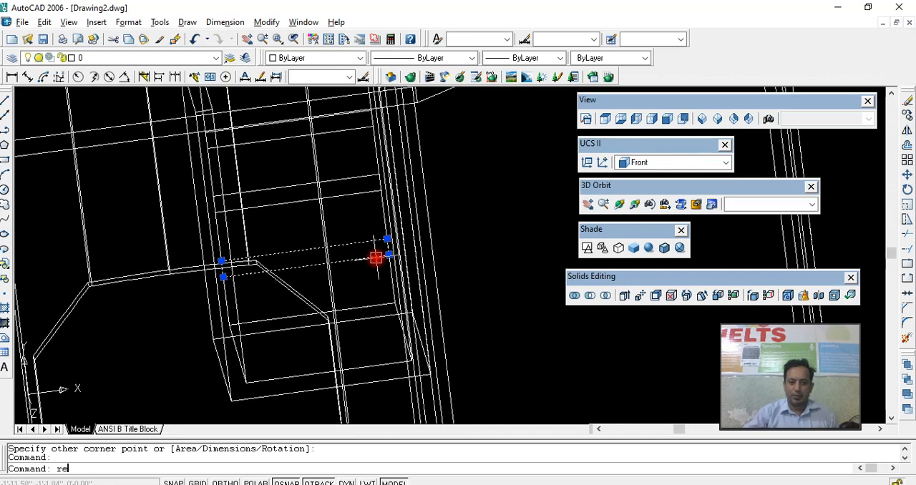
pyautogui.write('c')
pyautogui.press('Return')
pyautogui.click(222, 274)
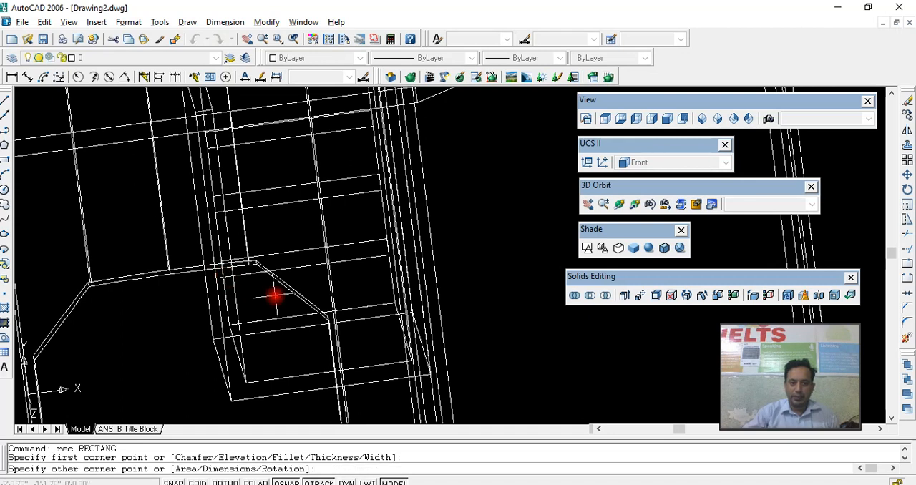
pyautogui.click(397, 304)
pyautogui.click(386, 305)
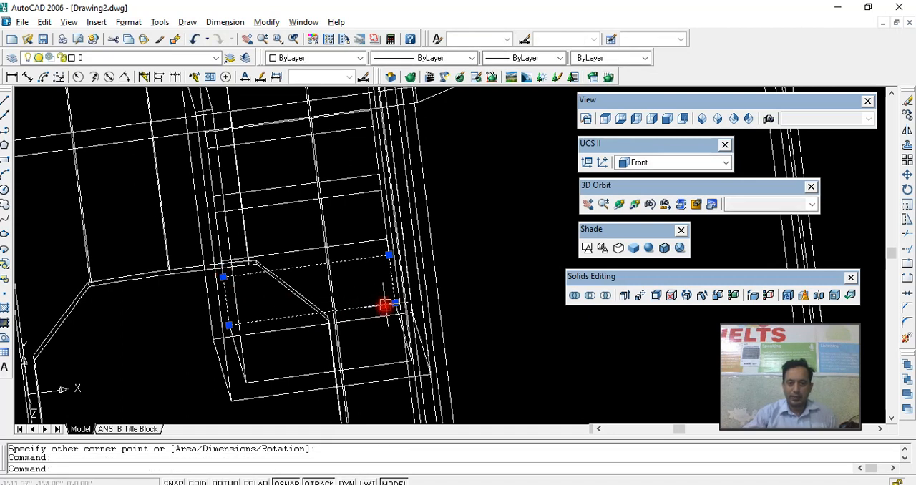
# - Examine the shelf and bottom compartment rectangles from a raised 3D angle, highlighting both outlines
pyautogui.scroll(-2, 389, 305)
pyautogui.click(619, 204)
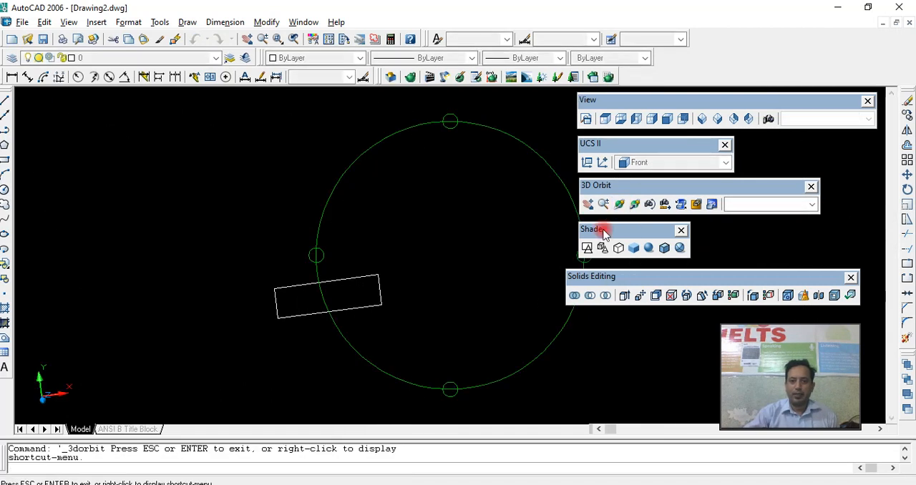
pyautogui.moveTo(507, 305); pyautogui.dragTo(487, 303)
pyautogui.rightClick(468, 294)
pyautogui.click(495, 303)
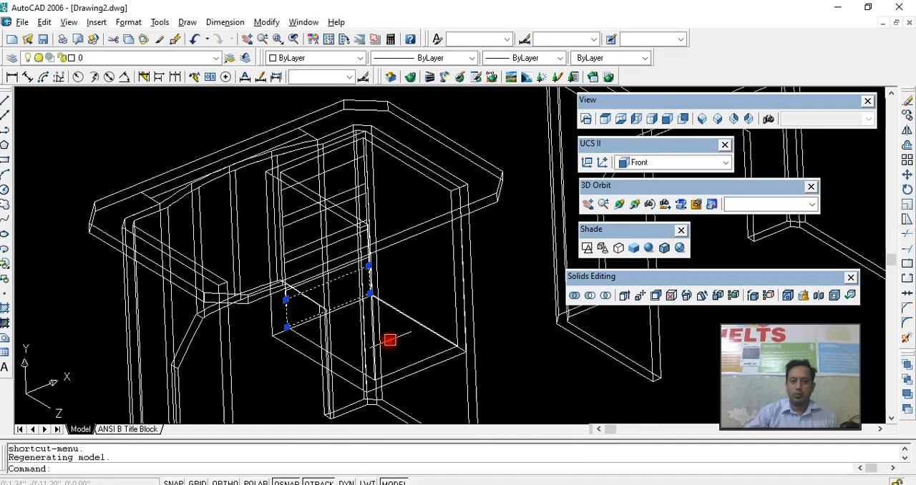
pyautogui.scroll(4, 374, 323)
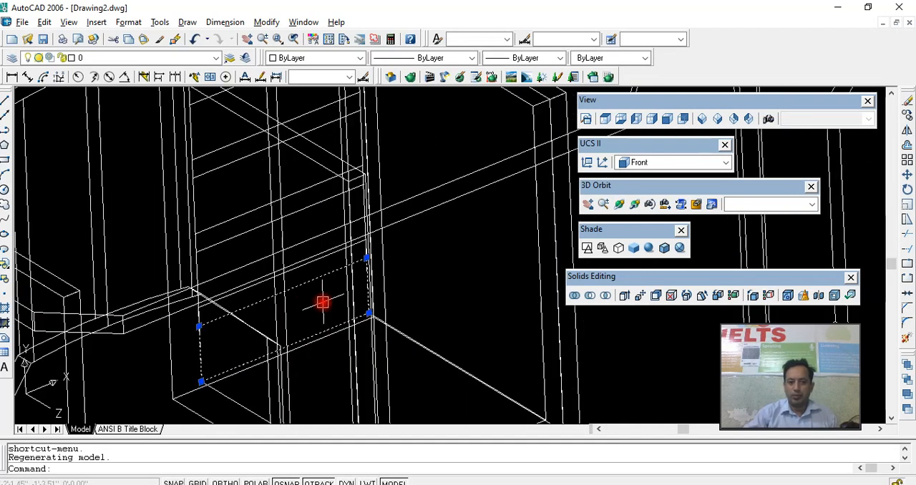
pyautogui.press('Escape')
pyautogui.click(260, 282)
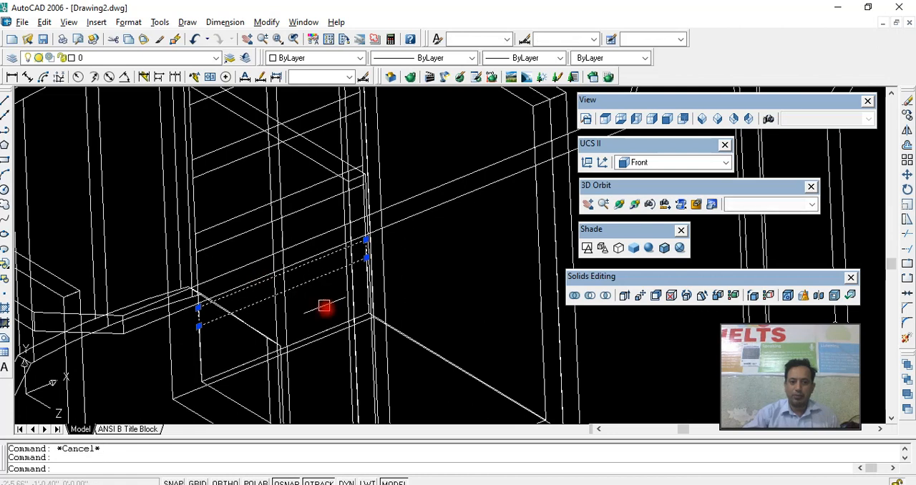
pyautogui.click(333, 328)
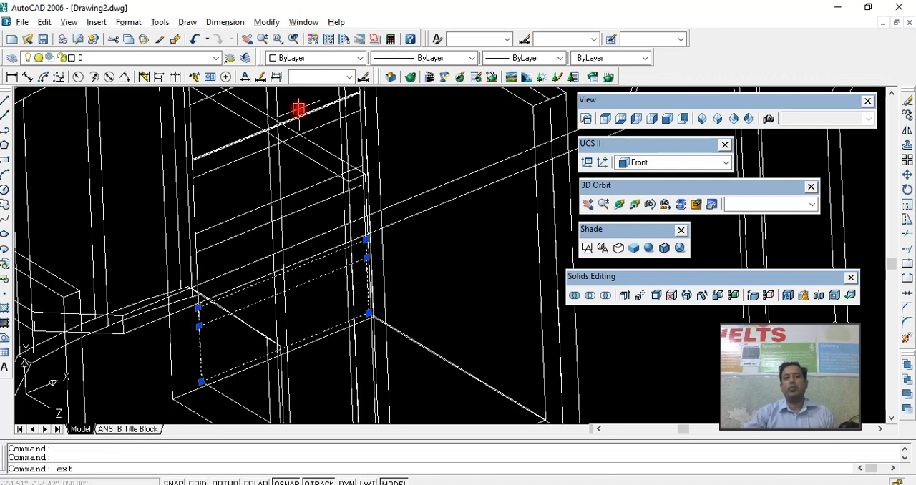
# - Extrude the shelf and bottom compartment rectangles by the box's inner depth, picking both ends of its inner bottom side edge
pyautogui.press('Return')
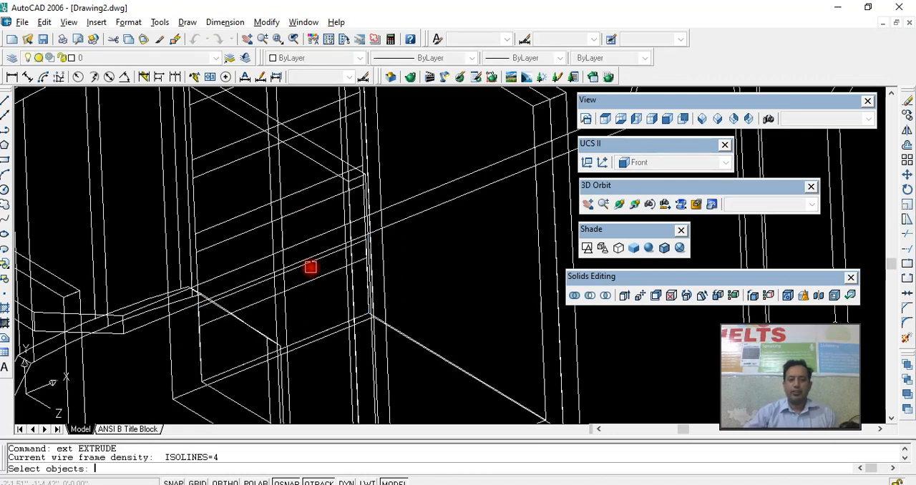
pyautogui.click(310, 274)
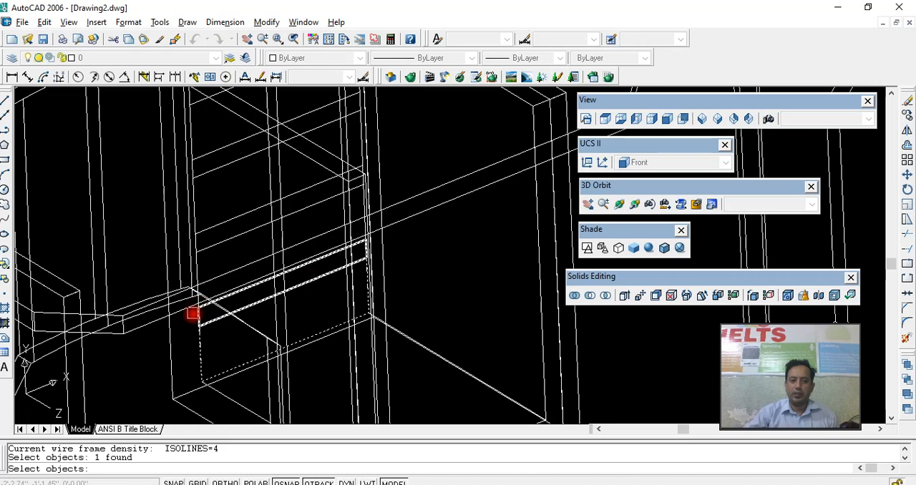
pyautogui.click(198, 313)
pyautogui.press('Return')
pyautogui.moveTo(239, 321); pyautogui.dragTo(229, 270, button='middle')
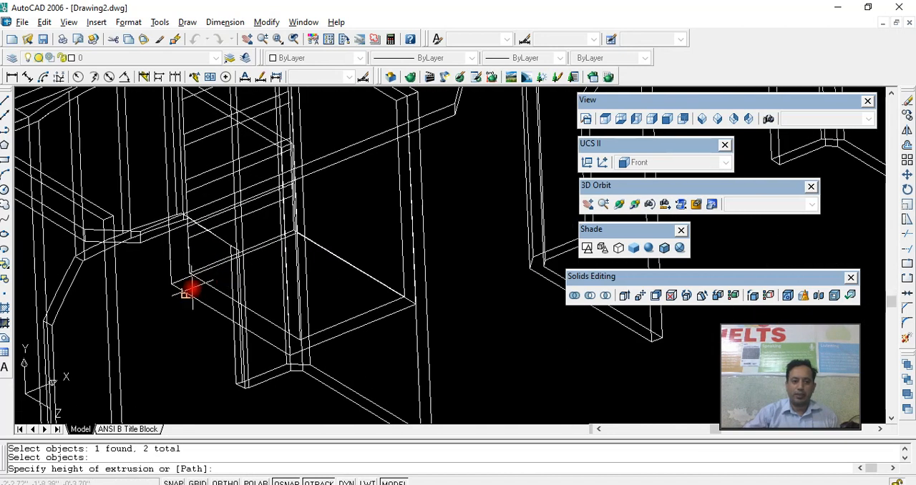
pyautogui.scroll(2, 187, 291)
pyautogui.click(184, 259)
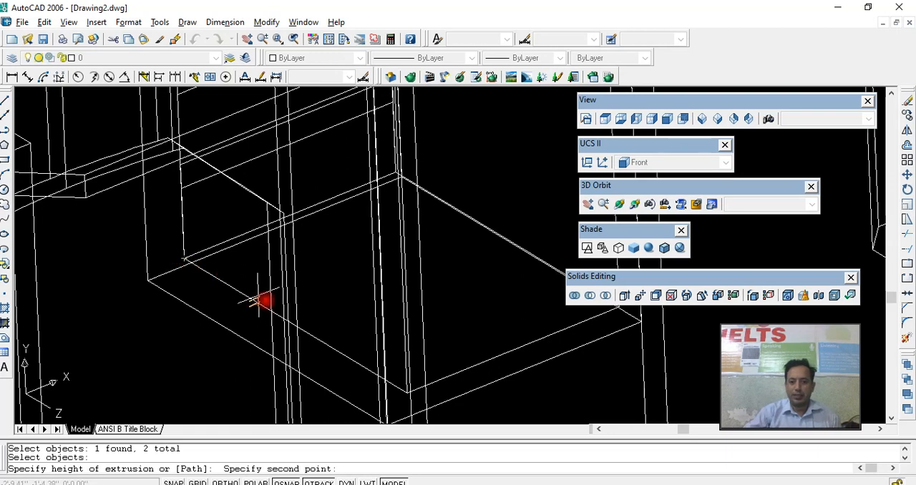
pyautogui.click(406, 392)
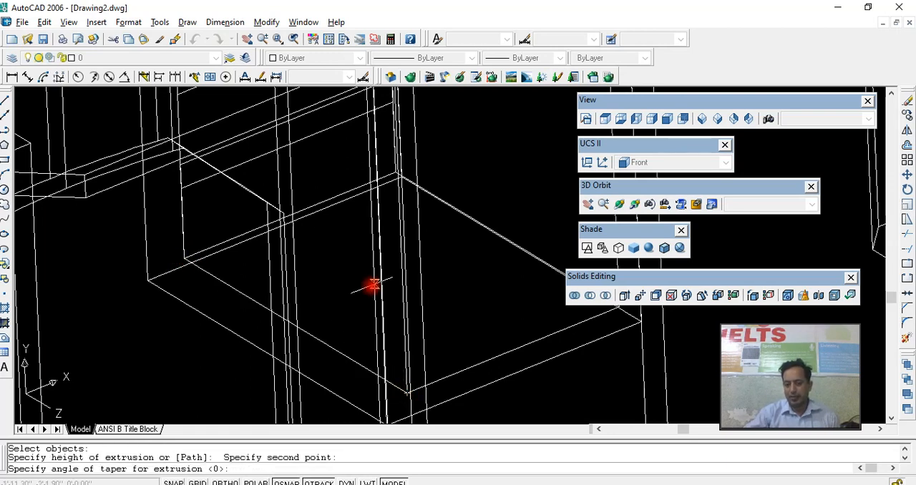
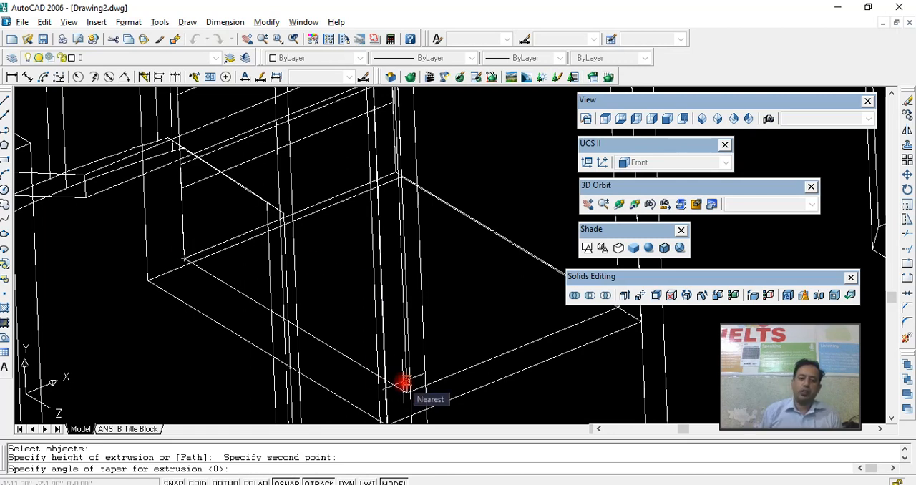
# - Accept the 0 taper angle for the shelf and compartment extrusions and display them Gouraud shaded inside the box
pyautogui.press('Return')
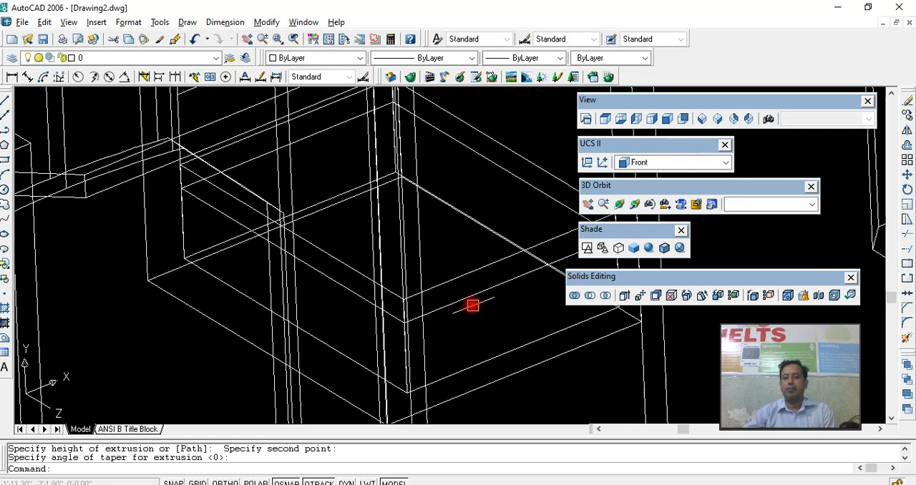
pyautogui.click(465, 305)
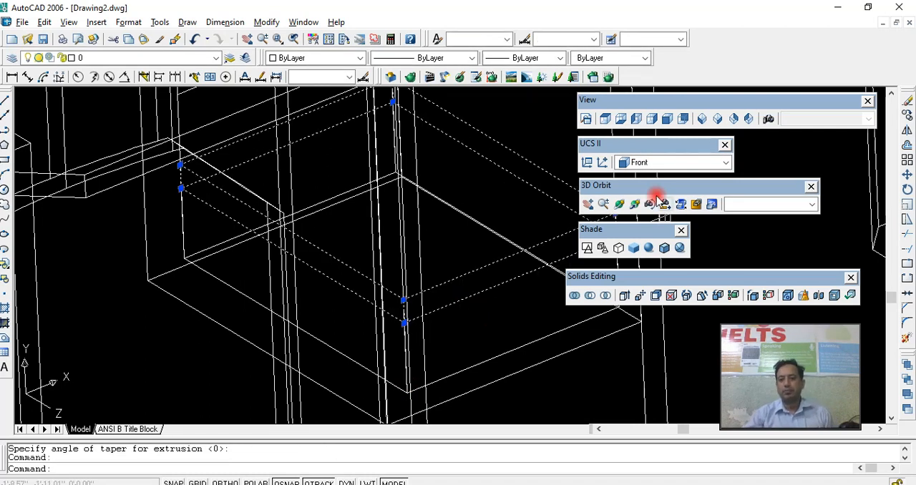
pyautogui.click(647, 249)
pyautogui.moveTo(521, 277); pyautogui.dragTo(441, 237, button='middle')
pyautogui.click(432, 220)
pyautogui.click(427, 216)
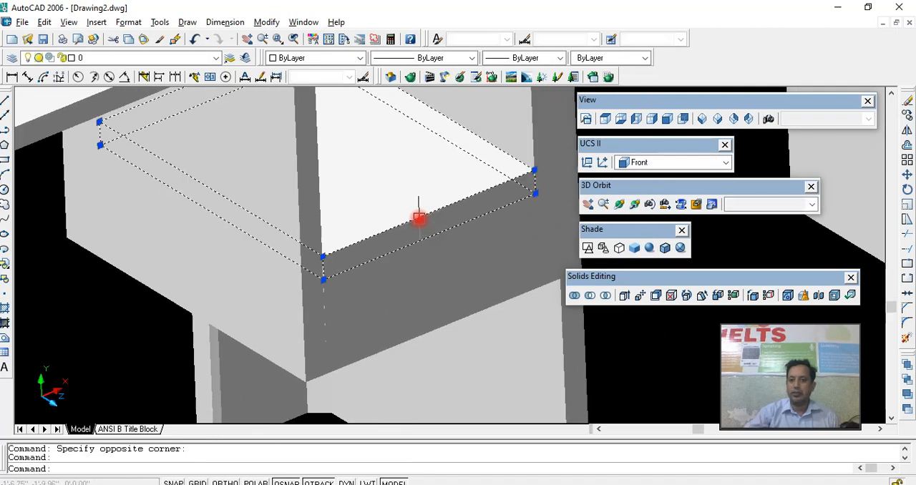
pyautogui.click(492, 235)
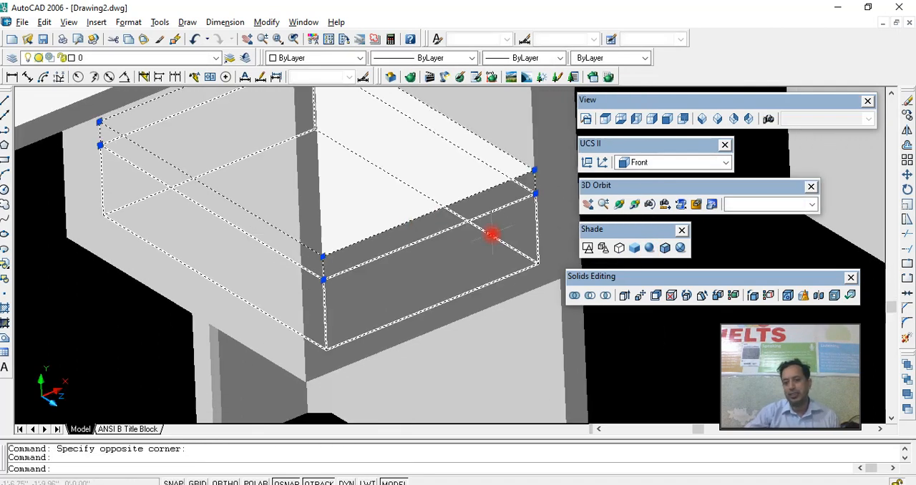
# - Pull the extruded bottom compartment solid partway out through the open front of the box by its corner grip
pyautogui.click(537, 224)
pyautogui.moveTo(524, 258); pyautogui.dragTo(519, 279, button='middle')
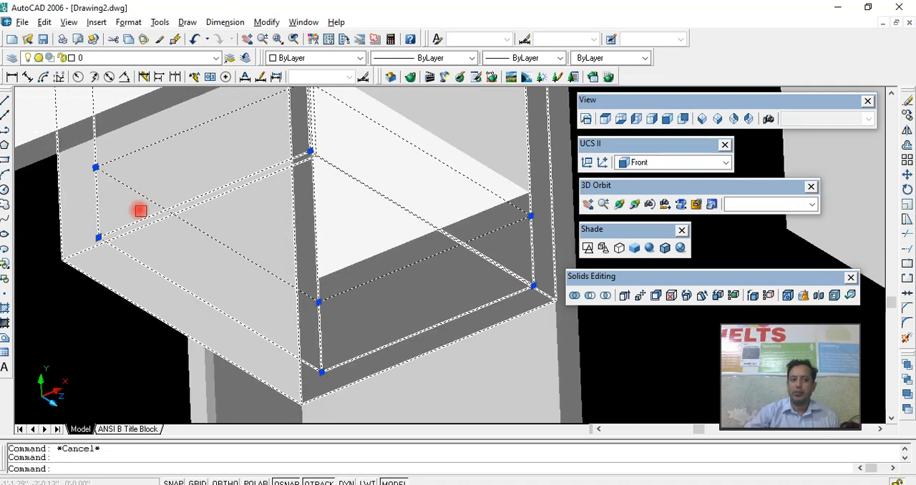
pyautogui.click(95, 168)
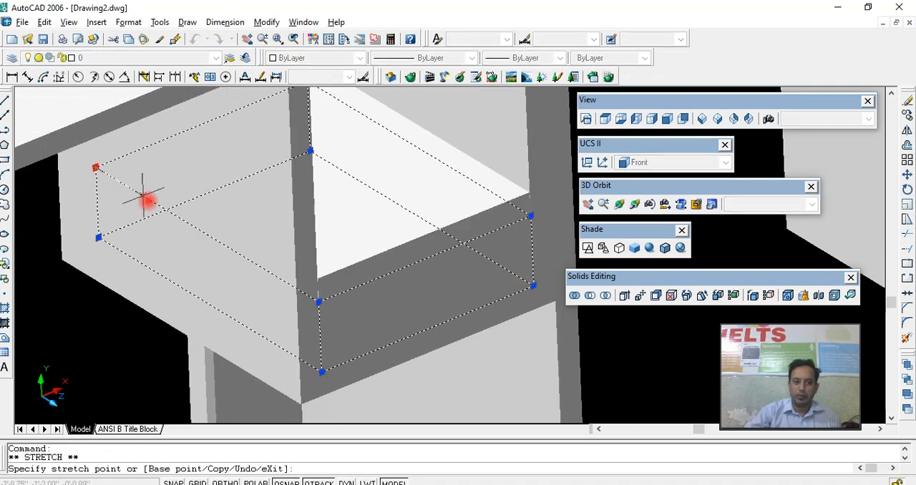
pyautogui.click(205, 236)
pyautogui.press('Escape')
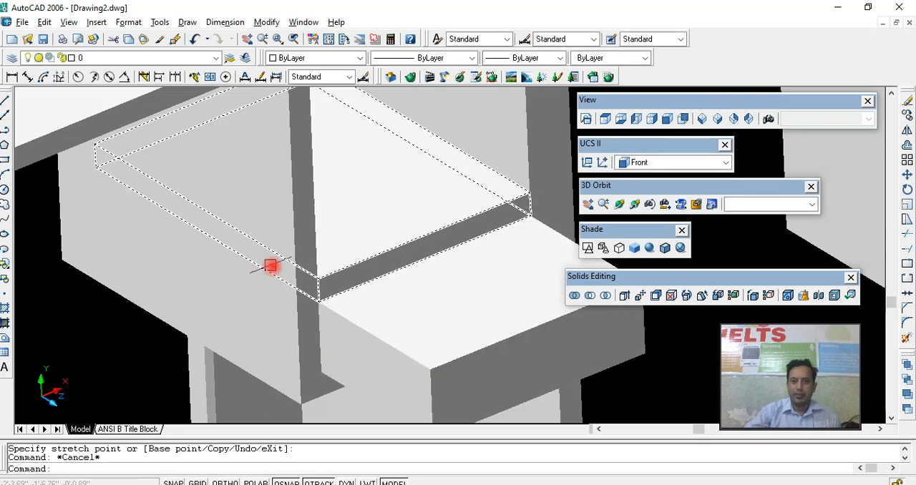
# - Shell the pulled-out compartment solid into a drawer with its top face removed and an offset distance of 1"
pyautogui.scroll(-3, 241, 260)
pyautogui.scroll(1, 282, 265)
pyautogui.click(383, 280)
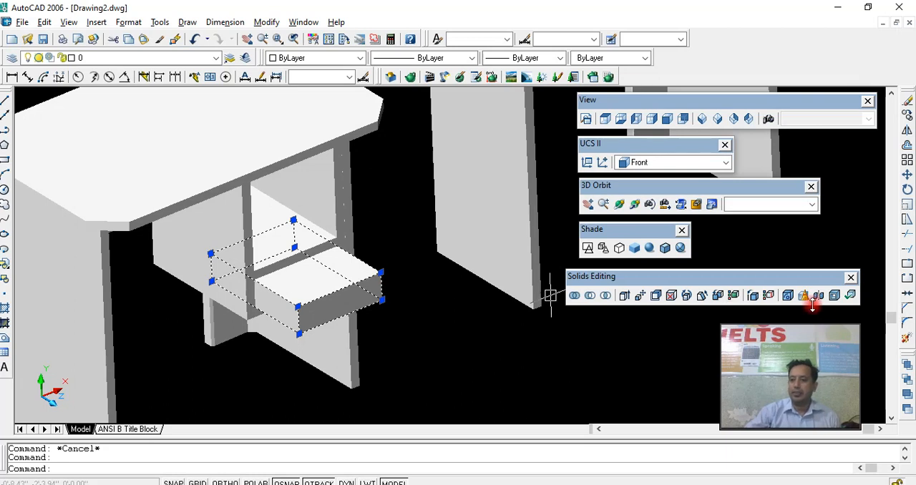
pyautogui.click(834, 296)
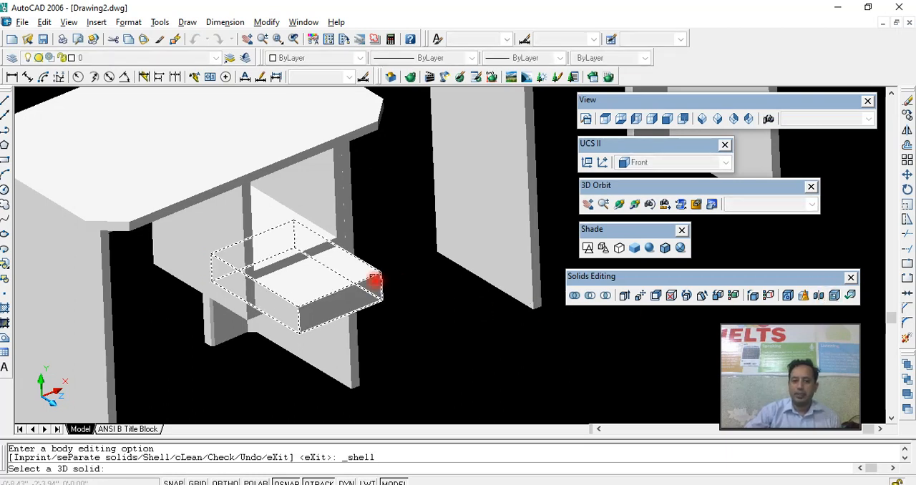
pyautogui.click(374, 278)
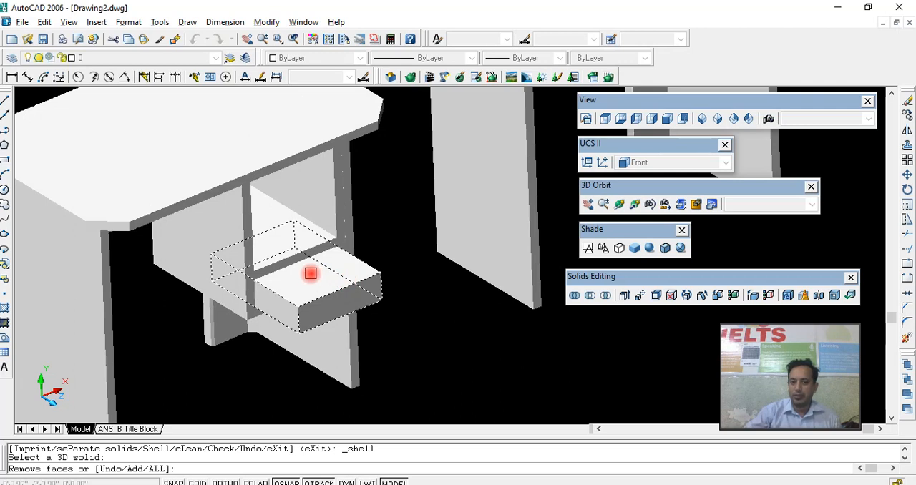
pyautogui.click(310, 273)
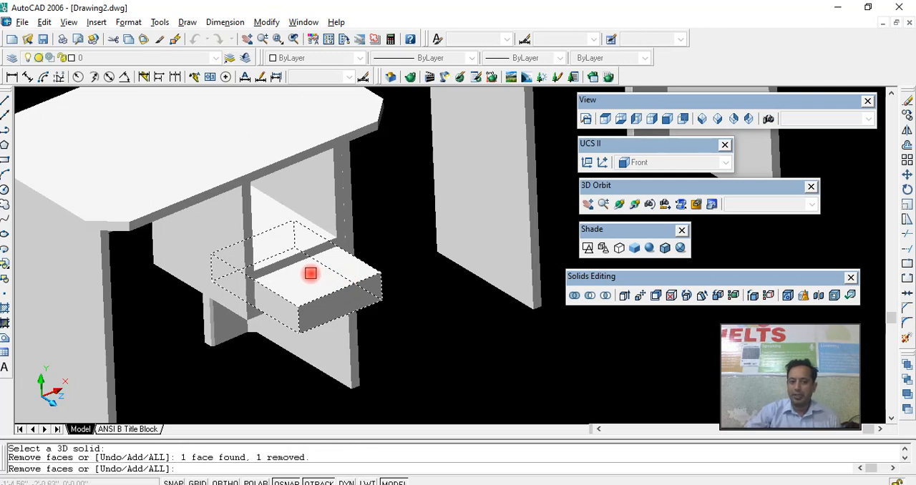
pyautogui.rightClick(309, 274)
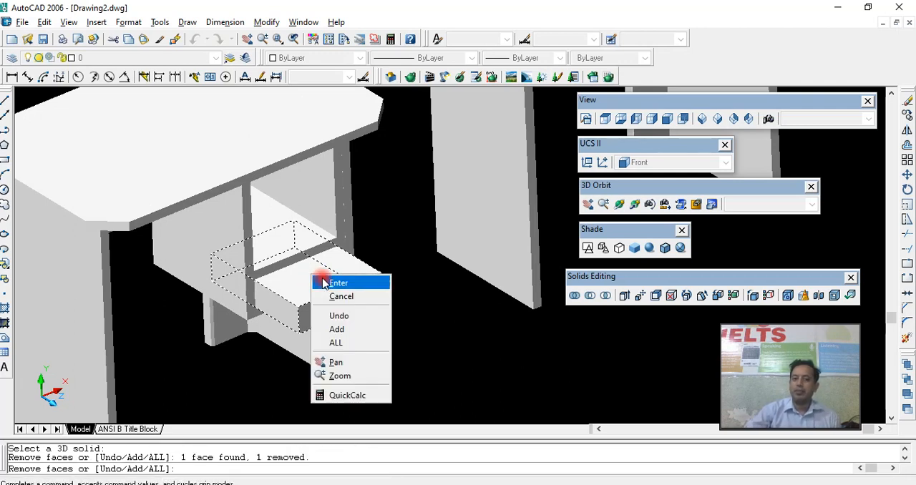
pyautogui.click(336, 283)
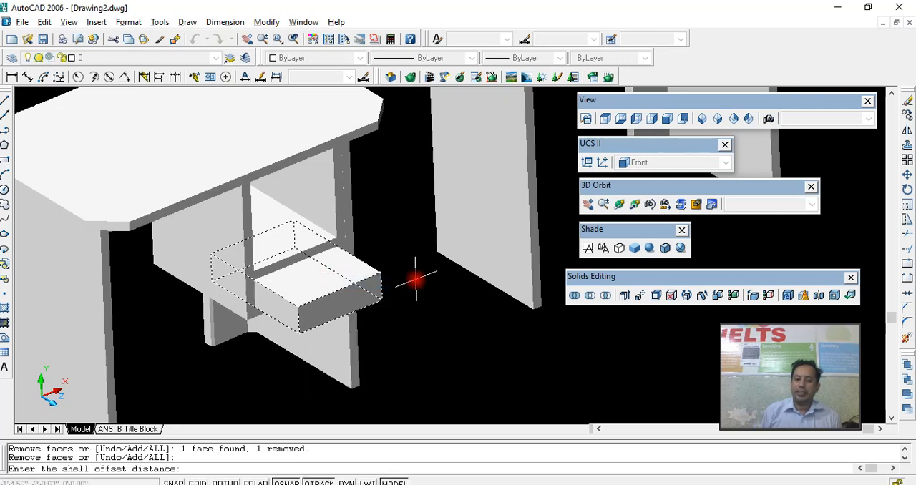
pyautogui.write('1')
pyautogui.press('Return')
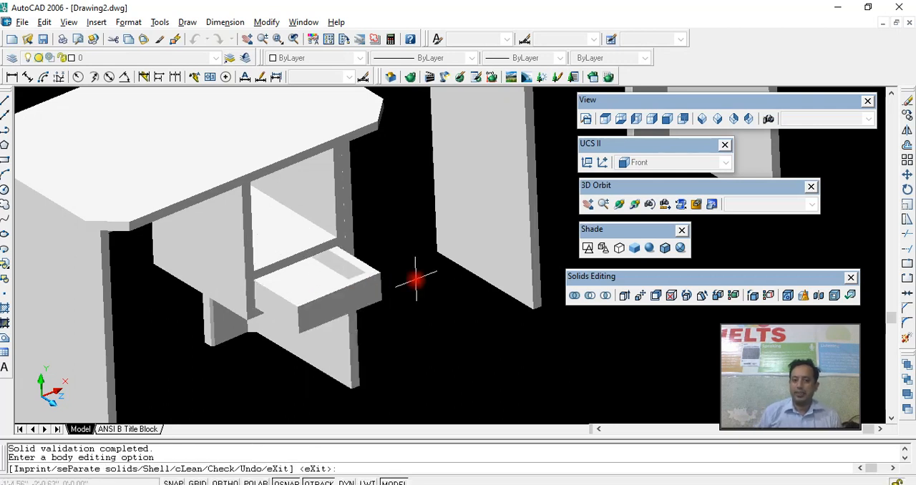
pyautogui.press('Escape')
# - Highlight the drawer and the shelf above it, orbit to a lower 3D angle, and display the model in 2D wireframe
pyautogui.click(366, 275)
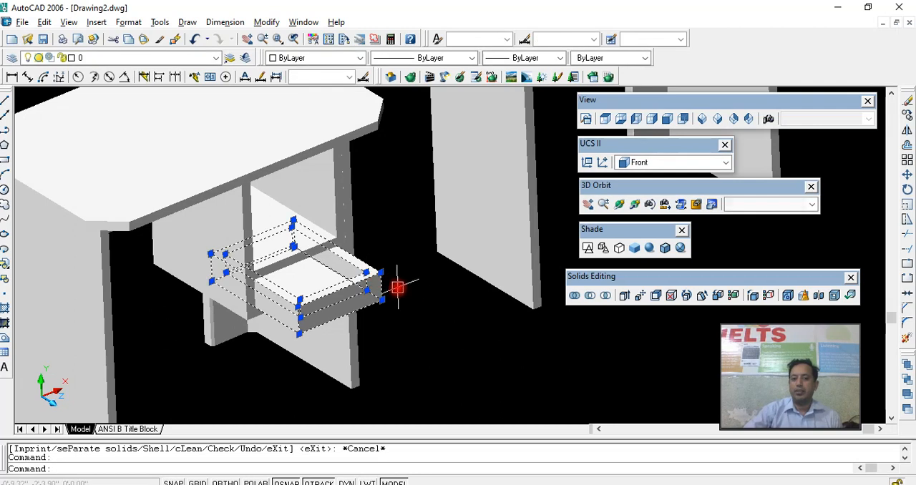
pyautogui.click(349, 255)
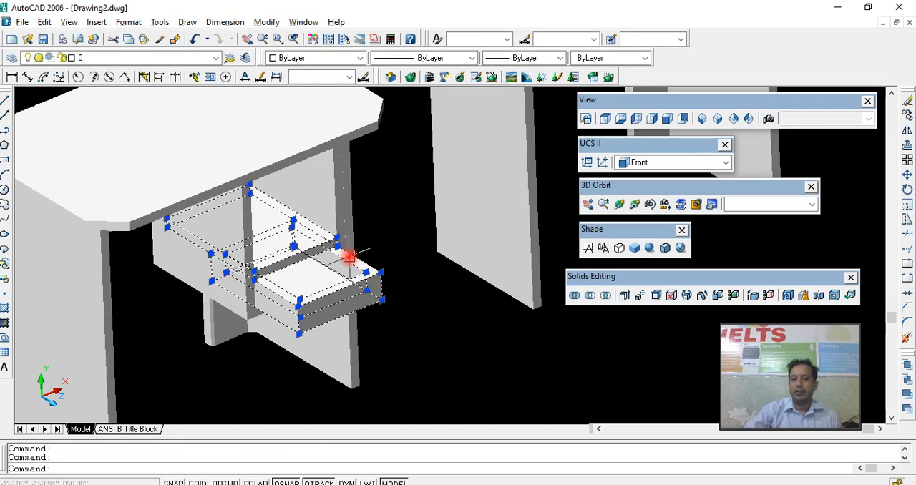
pyautogui.moveTo(350, 256); pyautogui.dragTo(357, 282, button='middle')
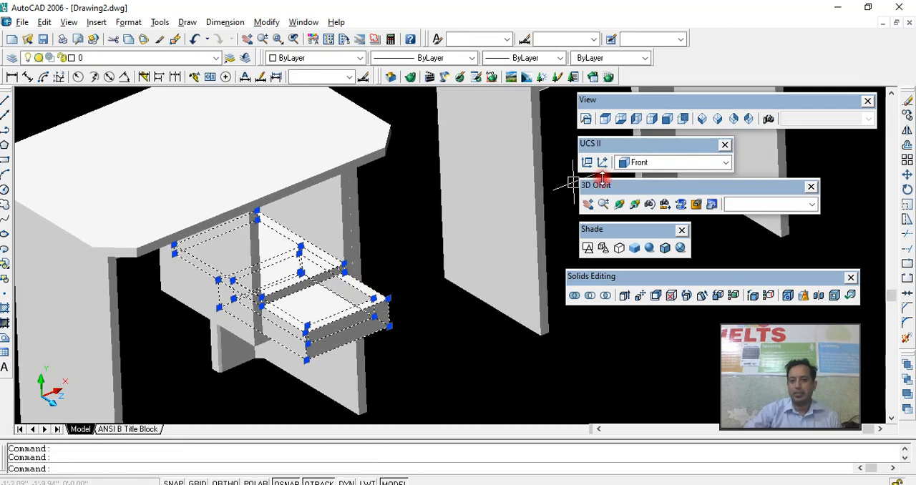
pyautogui.click(634, 204)
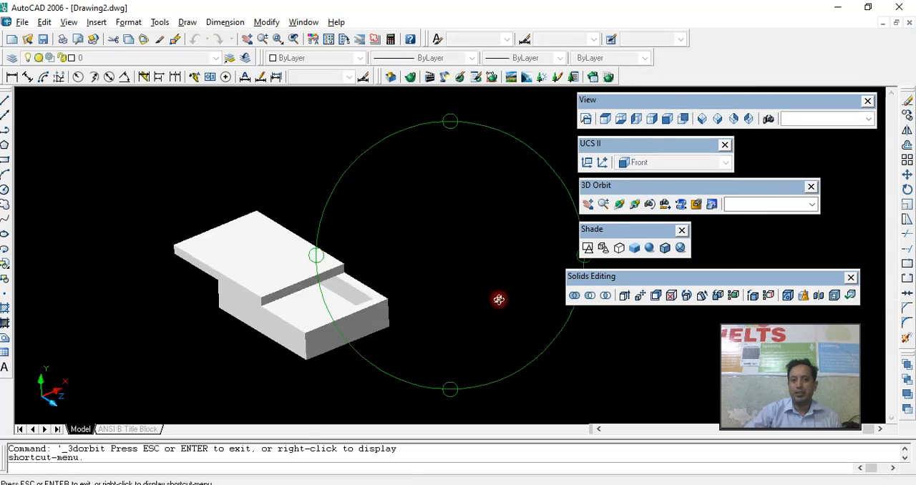
pyautogui.moveTo(515, 293); pyautogui.dragTo(480, 264)
pyautogui.rightClick(463, 258)
pyautogui.click(491, 263)
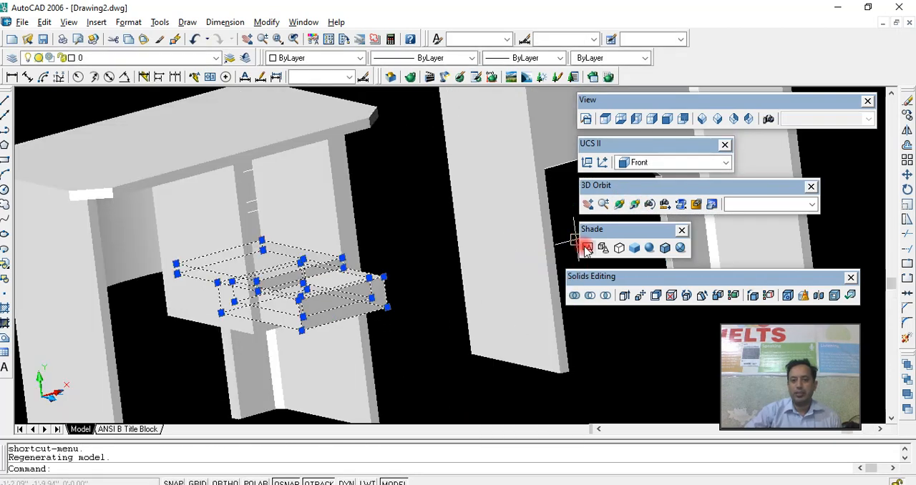
pyautogui.click(588, 247)
# - Copy the shelf and drawer together from the shelf's upper corner to the lower guide lines of the two shelf positions above
pyautogui.click(384, 277)
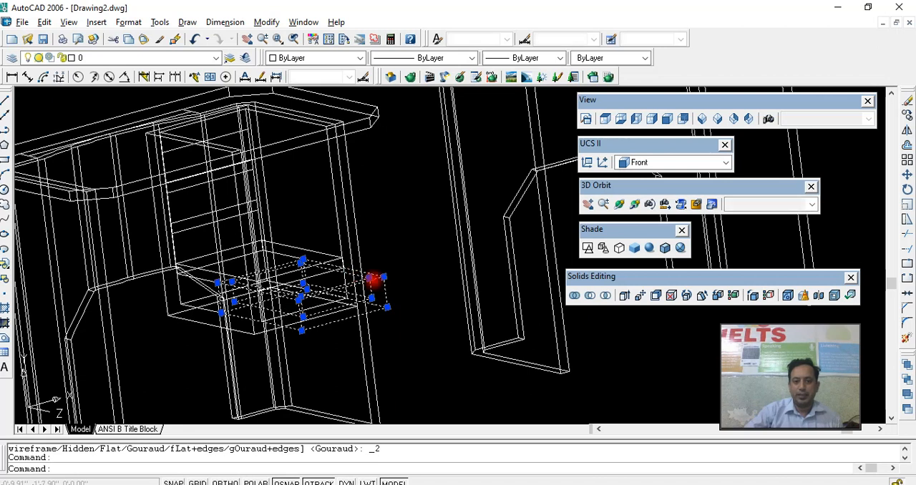
pyautogui.scroll(5, 308, 263)
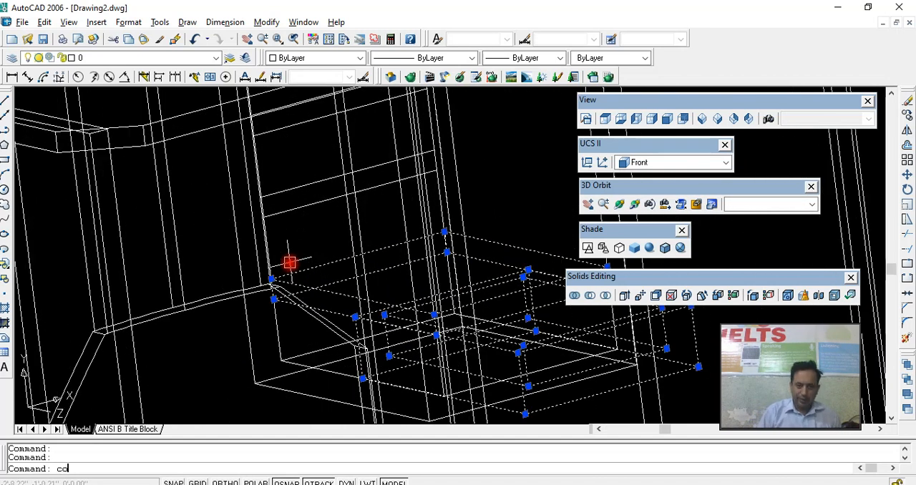
pyautogui.press('Return')
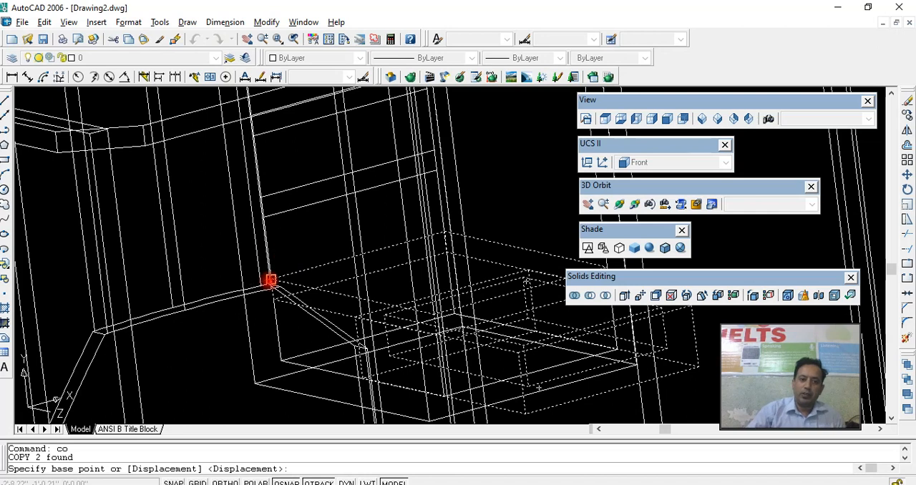
pyautogui.click(270, 279)
pyautogui.scroll(2, 267, 229)
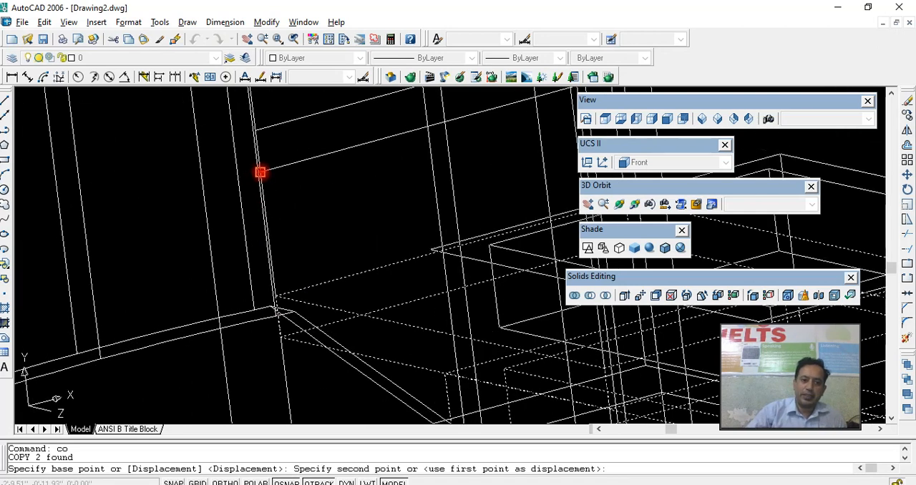
pyautogui.click(266, 230)
pyautogui.moveTo(265, 231); pyautogui.dragTo(273, 419, button='middle')
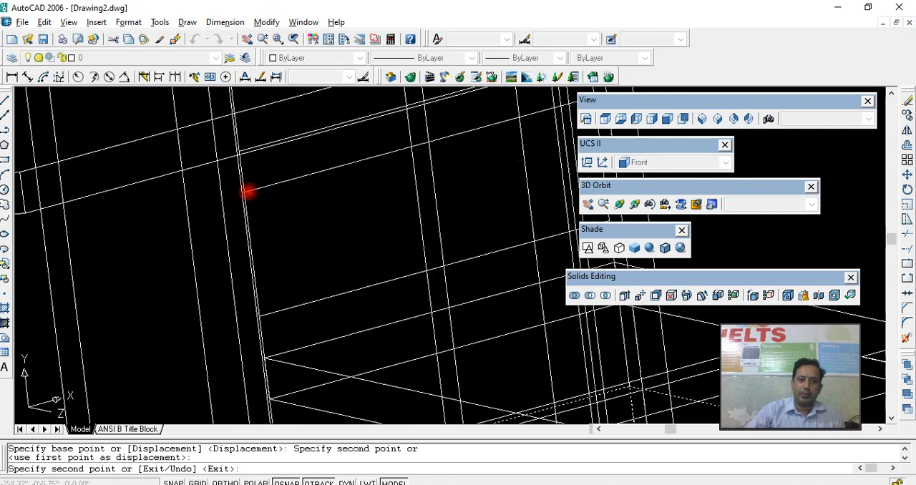
pyautogui.click(286, 241)
pyautogui.scroll(-6, 287, 242)
pyautogui.press('Escape')
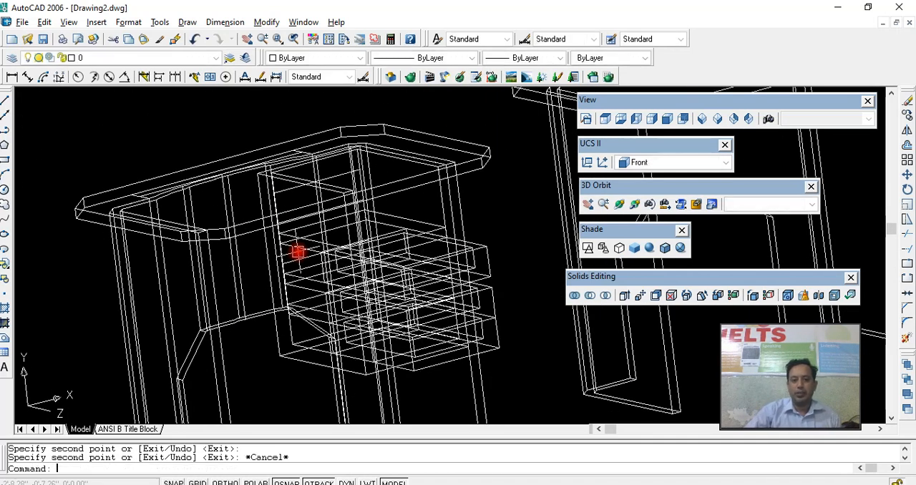
# - Examine the stacked shelves and open drawers in the box with the model Gouraud shaded
pyautogui.click(649, 247)
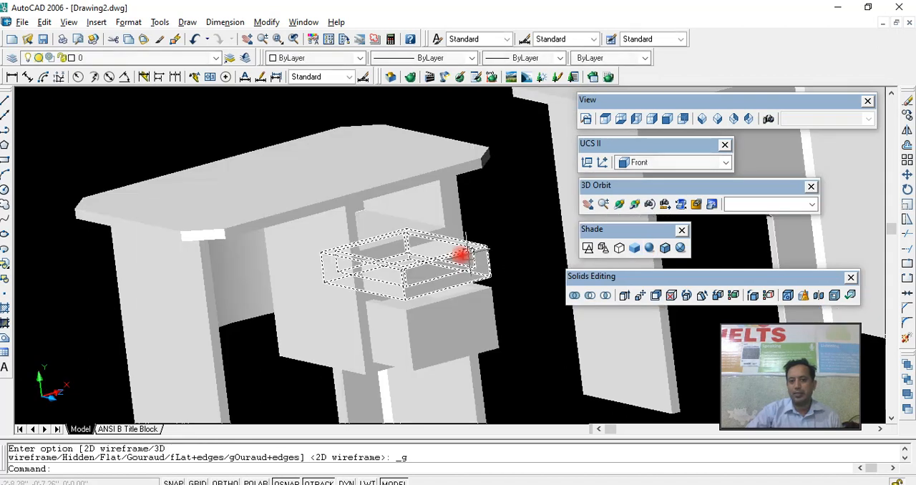
pyautogui.scroll(-2, 445, 254)
pyautogui.scroll(4, 429, 258)
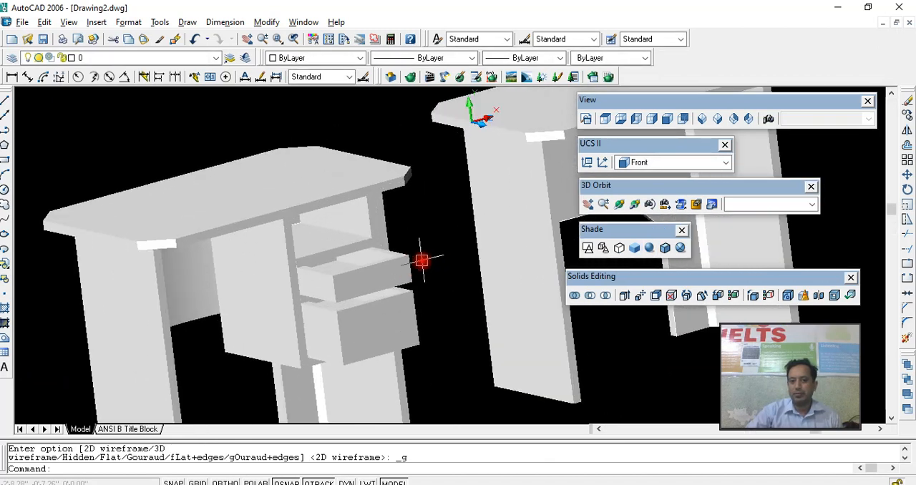
pyautogui.scroll(3, 297, 229)
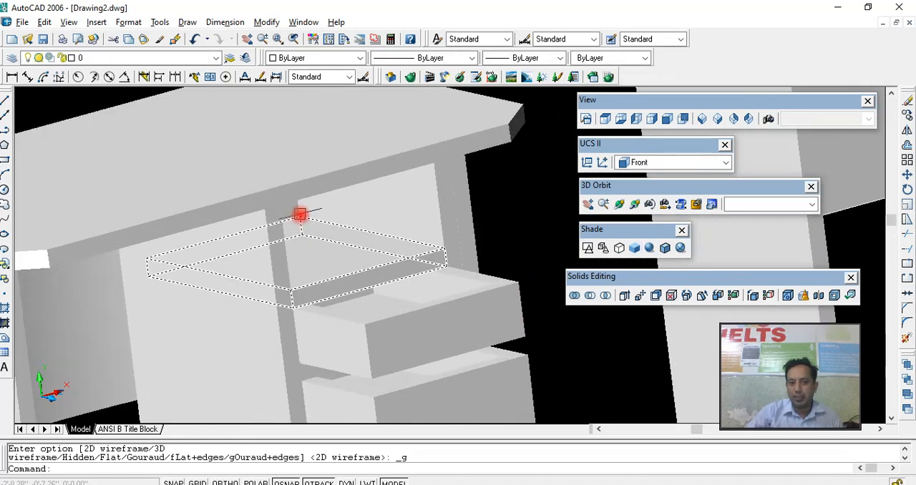
# - Return the model to 2D wireframe and orbit to a raised 3D angle showing the box's uppermost compartment clearly
pyautogui.click(586, 248)
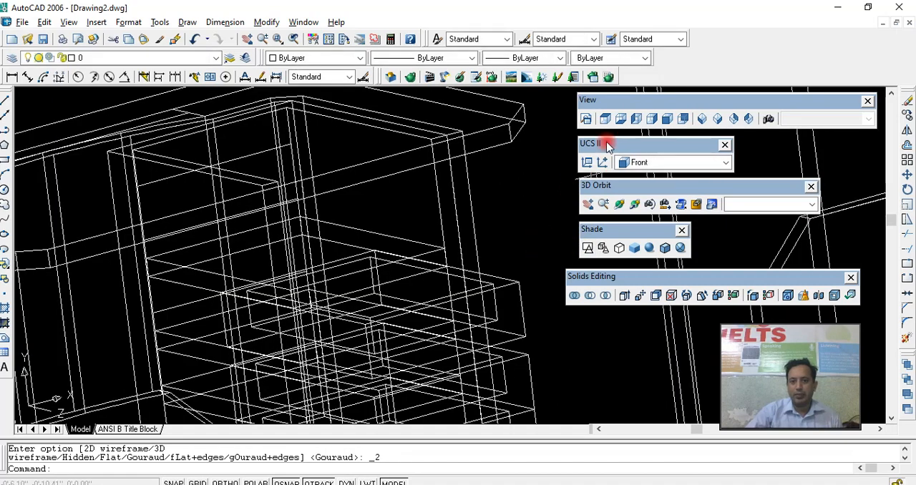
pyautogui.click(619, 205)
pyautogui.moveTo(467, 247)
pyautogui.mouseDown()
pyautogui.moveTo(448, 231)
pyautogui.moveTo(457, 216)
pyautogui.moveTo(474, 245)
pyautogui.moveTo(468, 265)
pyautogui.moveTo(478, 267)
pyautogui.moveTo(462, 245)
pyautogui.mouseUp()
pyautogui.rightClick(398, 208)
pyautogui.click(417, 218)
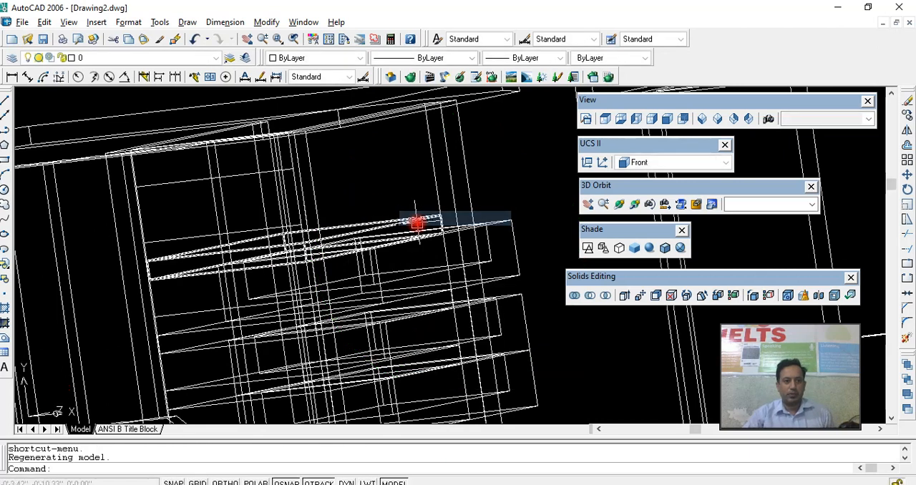
pyautogui.scroll(2, 178, 196)
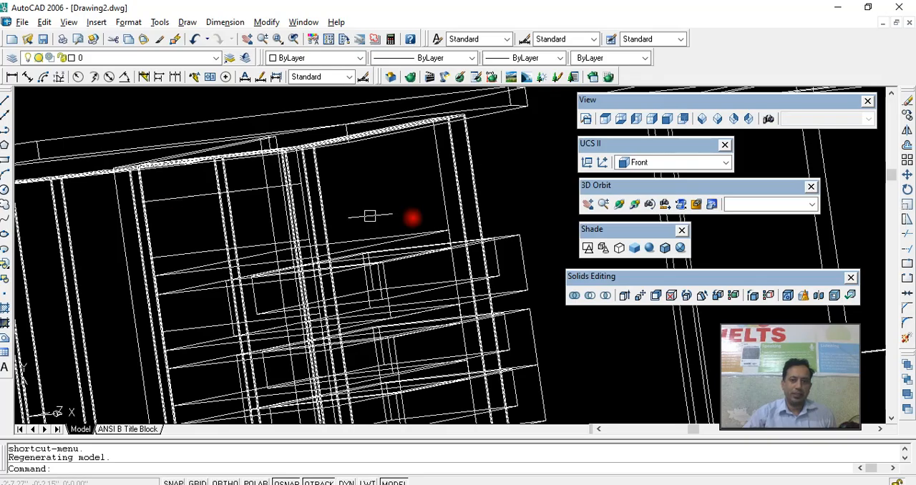
pyautogui.click(619, 205)
pyautogui.moveTo(487, 254); pyautogui.dragTo(449, 297)
pyautogui.rightClick(449, 298)
pyautogui.click(452, 286)
# - Draw a rectangle across the box's uppermost compartment, from its inner rear upper corner to the guide line on the opposite side edge
pyautogui.write('rec')
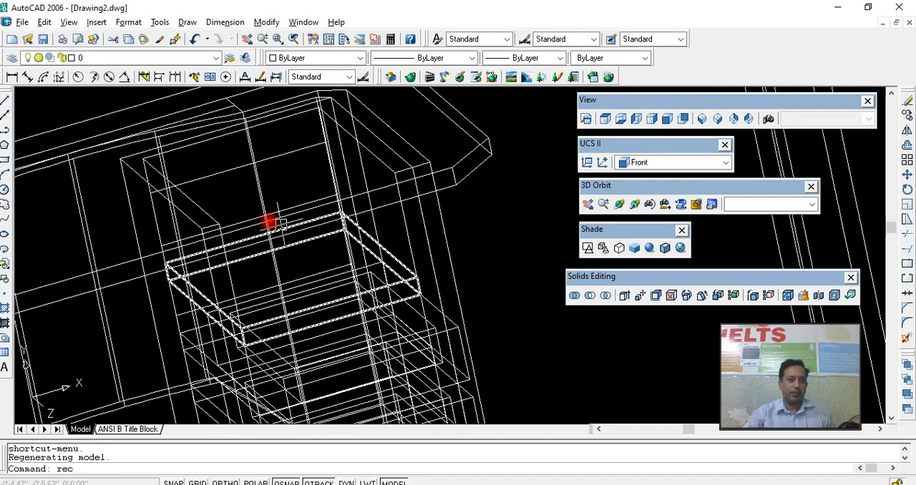
pyautogui.press('Return')
pyautogui.click(143, 157)
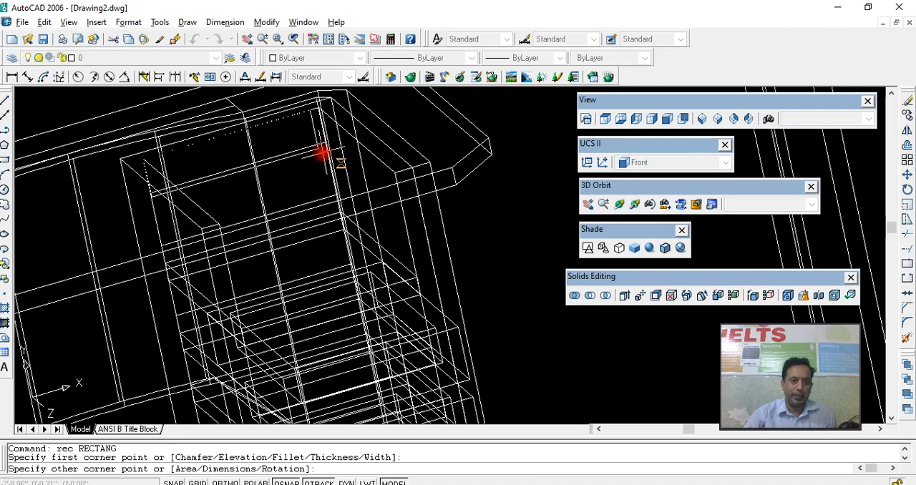
pyautogui.scroll(3, 326, 145)
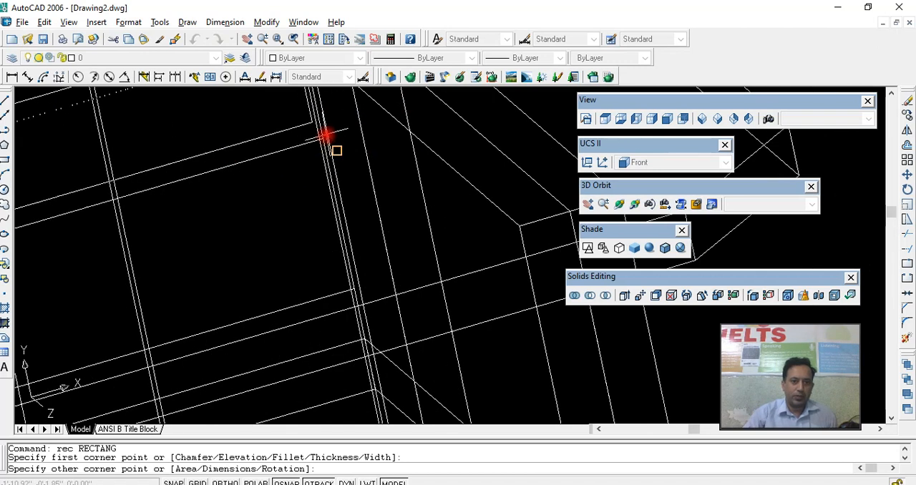
pyautogui.scroll(2, 323, 139)
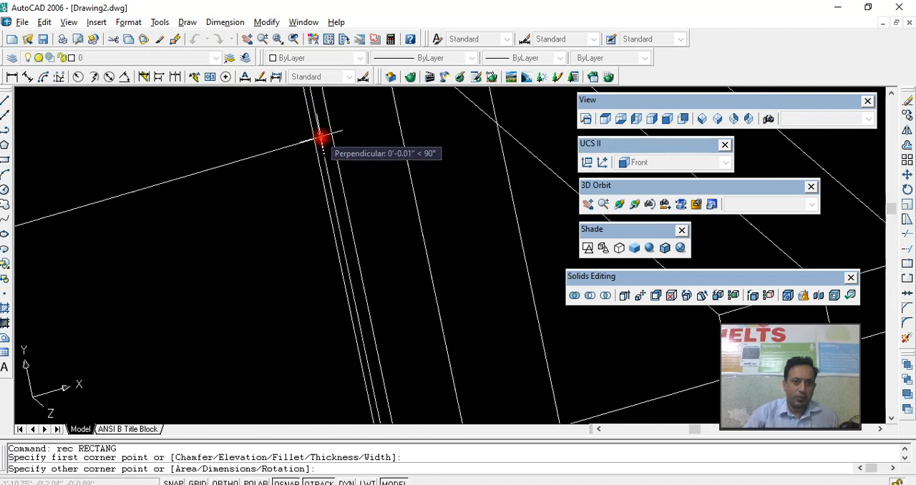
pyautogui.click(322, 137)
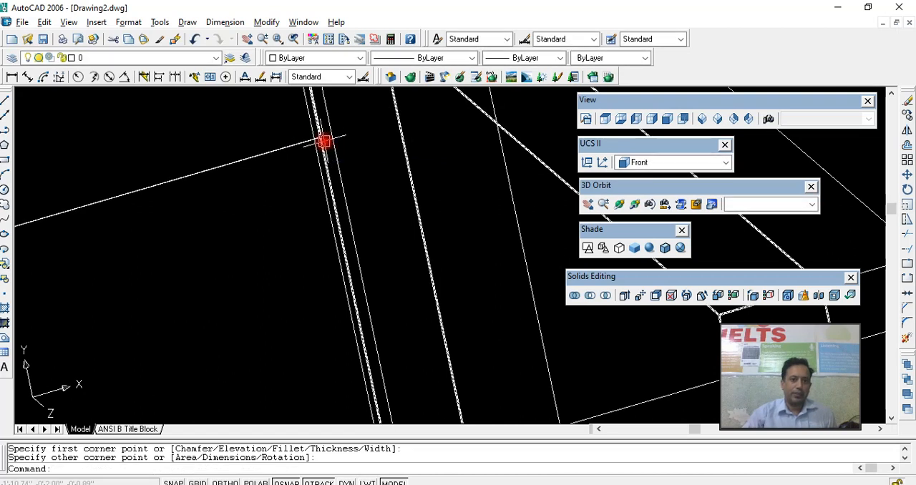
# - Stretch the rectangle's lower corner onto the compartment's inner side edge and check the fit of its upper corner
pyautogui.click(316, 140)
pyautogui.scroll(4, 312, 156)
pyautogui.moveTo(342, 136); pyautogui.dragTo(280, 307, button='middle')
pyautogui.scroll(6, 280, 305)
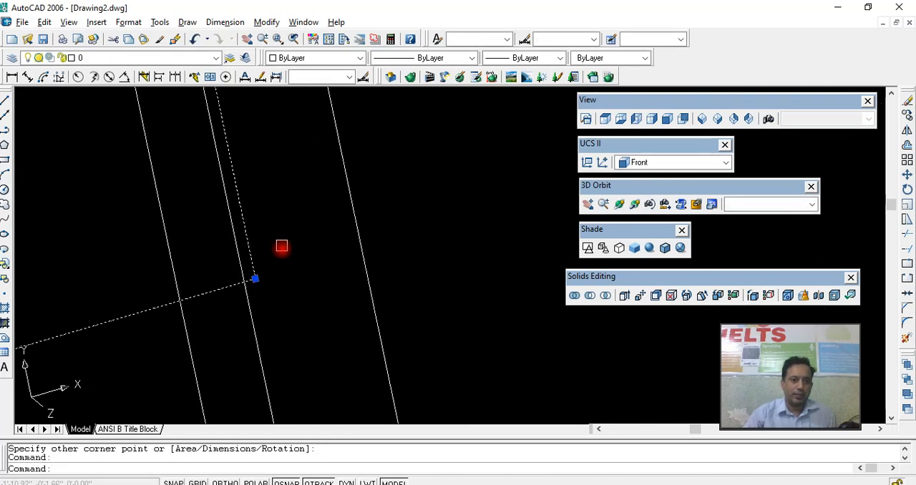
pyautogui.click(256, 279)
pyautogui.scroll(-4, 247, 201)
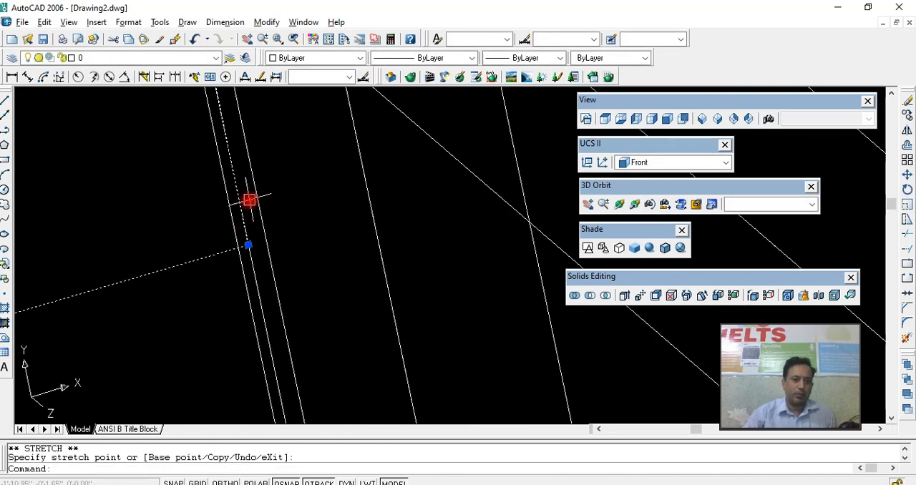
pyautogui.moveTo(251, 217); pyautogui.dragTo(251, 301, button='middle')
pyautogui.scroll(9, 235, 245)
pyautogui.scroll(-4, 231, 144)
pyautogui.moveTo(233, 151); pyautogui.dragTo(240, 242, button='middle')
pyautogui.scroll(4, 233, 220)
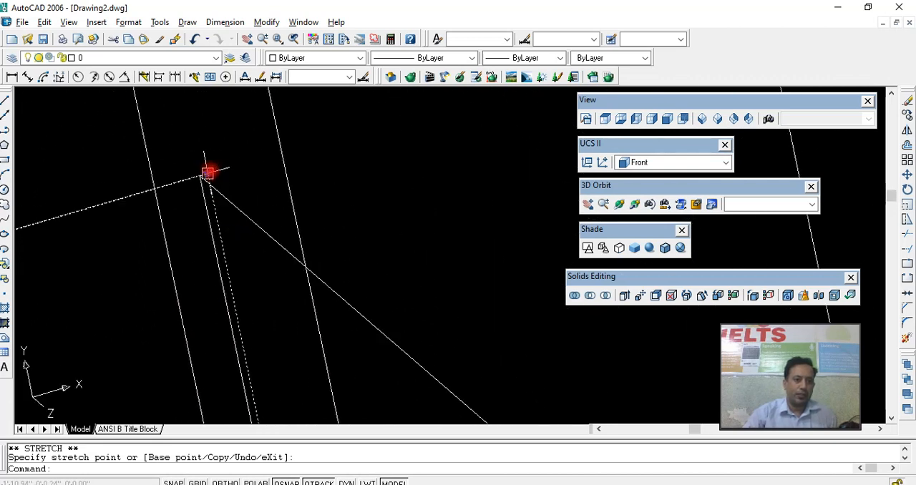
pyautogui.scroll(-5, 231, 227)
# - Extrude the rectangle 1" with no taper to form a panel in the uppermost compartment
pyautogui.moveTo(235, 257); pyautogui.dragTo(311, 230, button='middle')
pyautogui.write('ext')
pyautogui.press('Return')
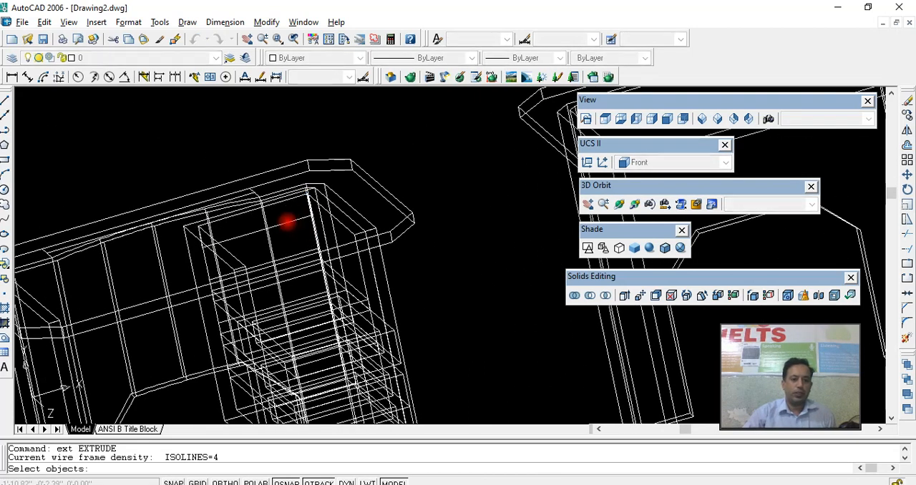
pyautogui.click(298, 224)
pyautogui.press('Return')
pyautogui.write('1')
pyautogui.press('Return')
pyautogui.press('Return')
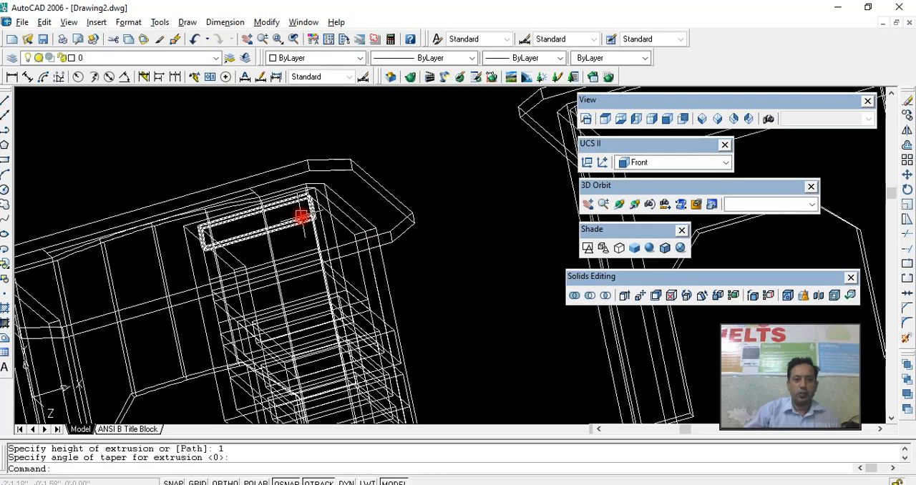
# - Move the extruded panel by its upper corner from the rear to the front of the box, just under the tabletop
pyautogui.click(303, 211)
pyautogui.scroll(3, 306, 212)
pyautogui.click(319, 133)
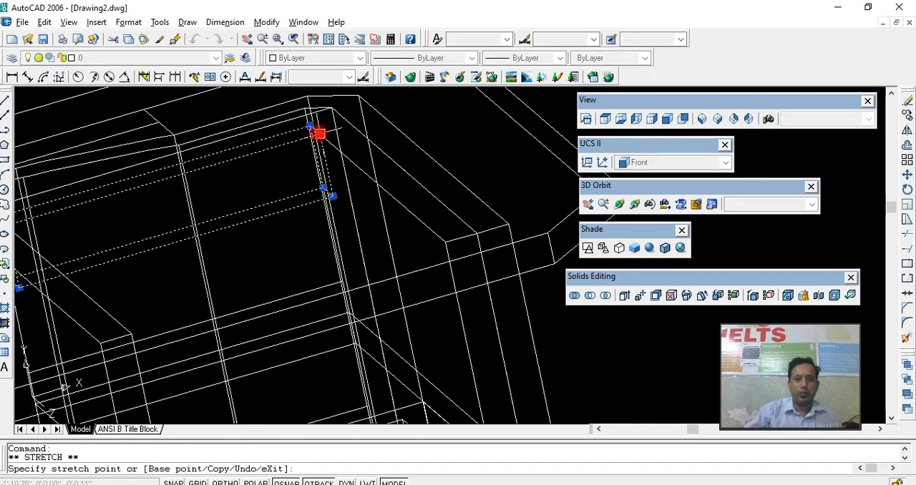
pyautogui.scroll(-5, 414, 271)
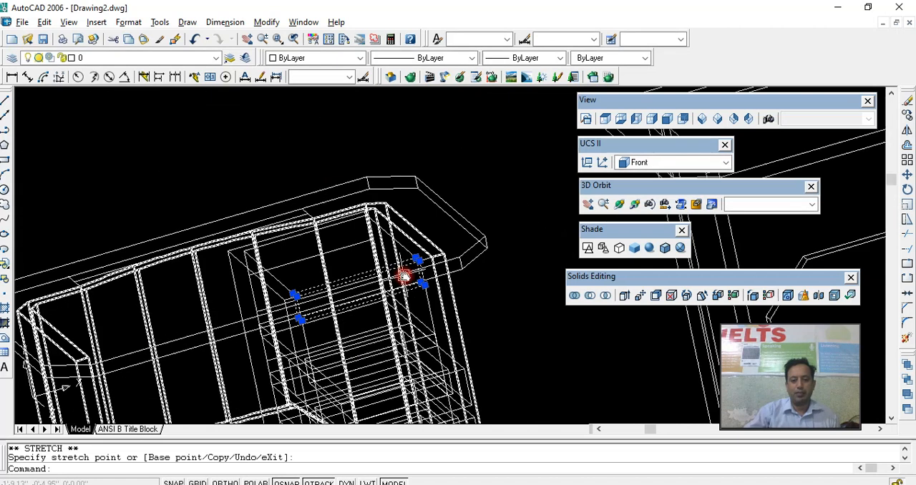
pyautogui.press('Escape')
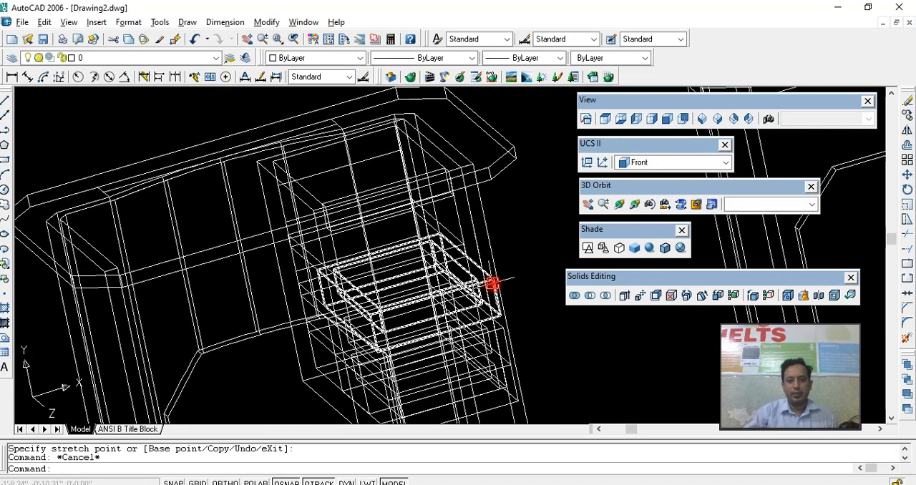
pyautogui.click(492, 284)
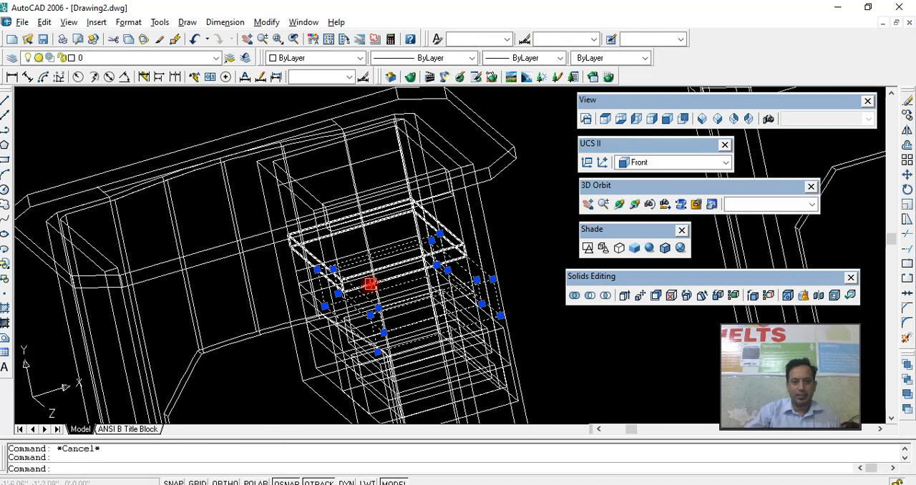
pyautogui.scroll(2, 356, 285)
pyautogui.moveTo(401, 280); pyautogui.dragTo(345, 267, button='middle')
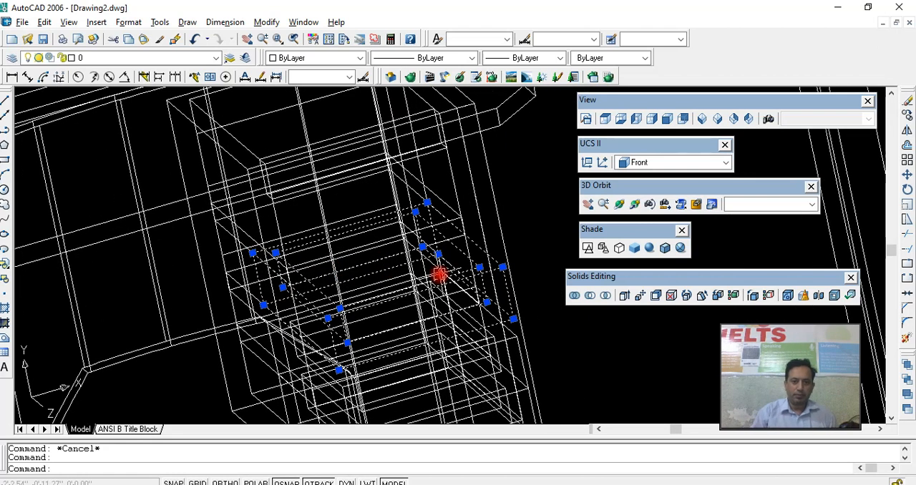
pyautogui.press('Return')
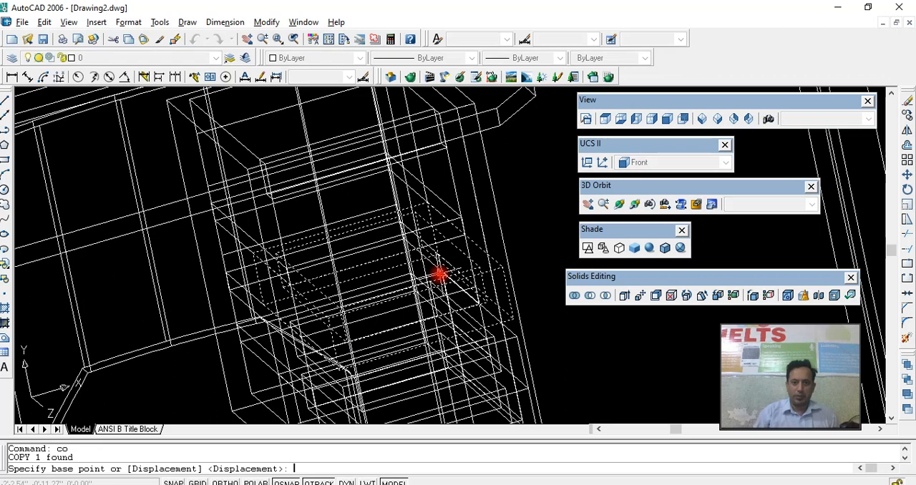
pyautogui.scroll(5, 348, 269)
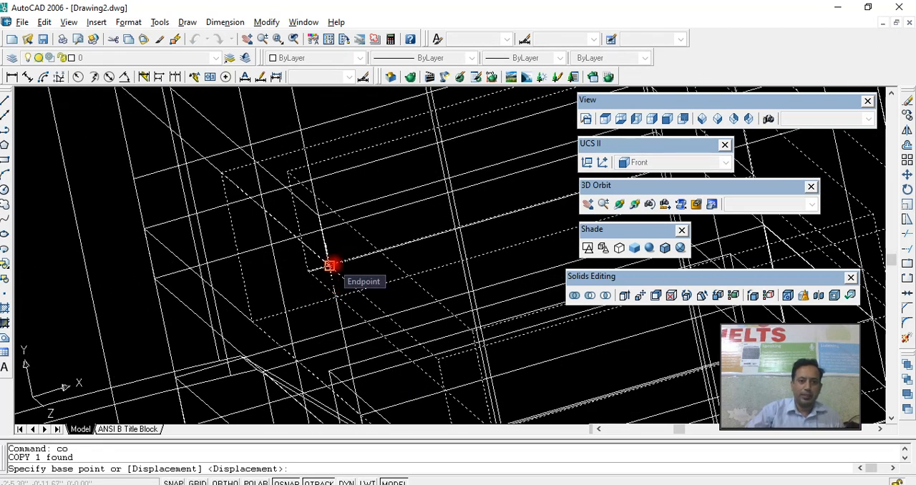
pyautogui.scroll(-5, 203, 280)
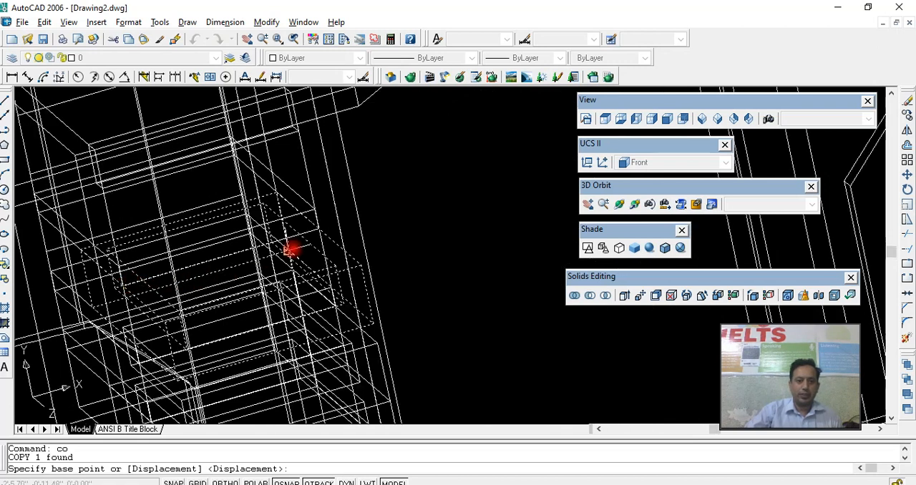
pyautogui.moveTo(330, 281); pyautogui.dragTo(429, 253, button='middle')
pyautogui.press('Escape')
pyautogui.press('Escape')
pyautogui.click(459, 240)
pyautogui.press('Escape')
# - Display the model with hidden lines removed and copy the upper drawer from its lower front corner to the uppermost shelf's front corner
pyautogui.click(650, 248)
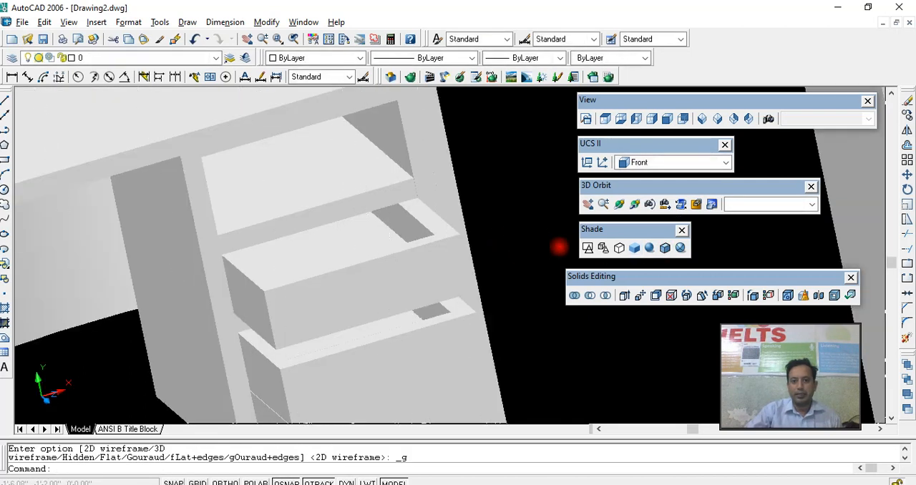
pyautogui.click(603, 248)
pyautogui.click(619, 248)
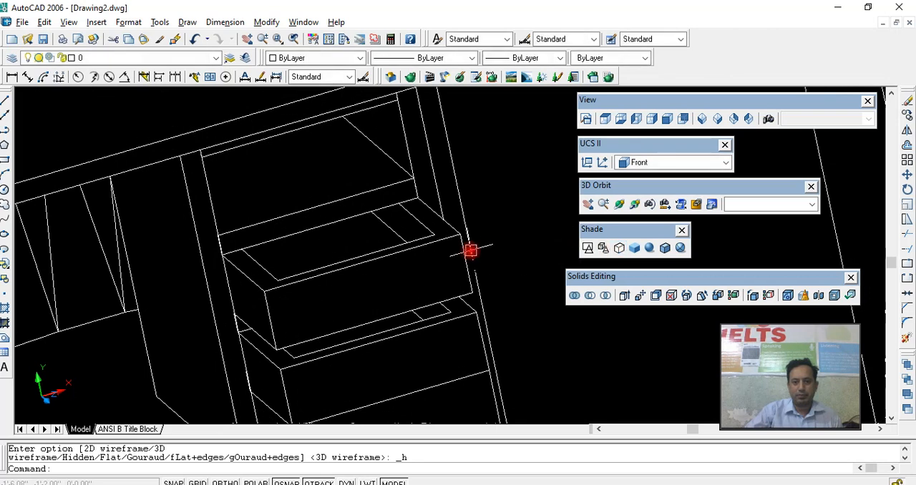
pyautogui.moveTo(480, 249); pyautogui.dragTo(516, 246, button='middle')
pyautogui.click(495, 244)
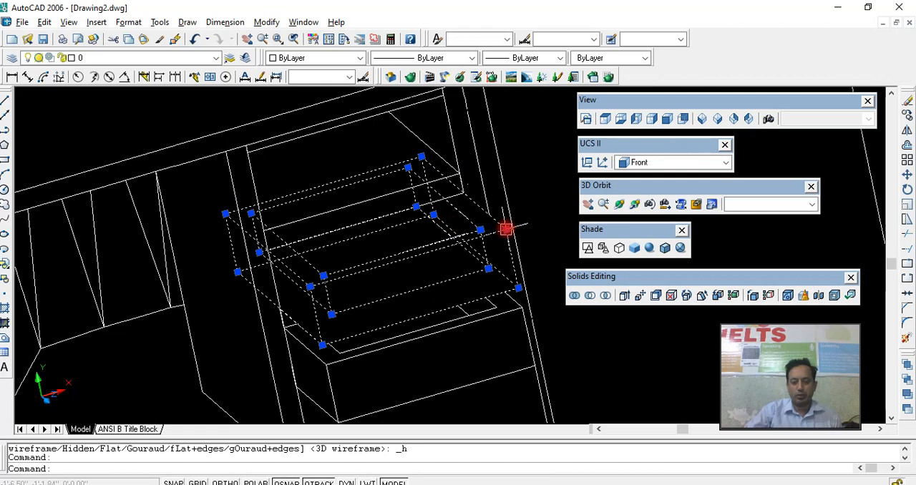
pyautogui.write('co')
pyautogui.press('Return')
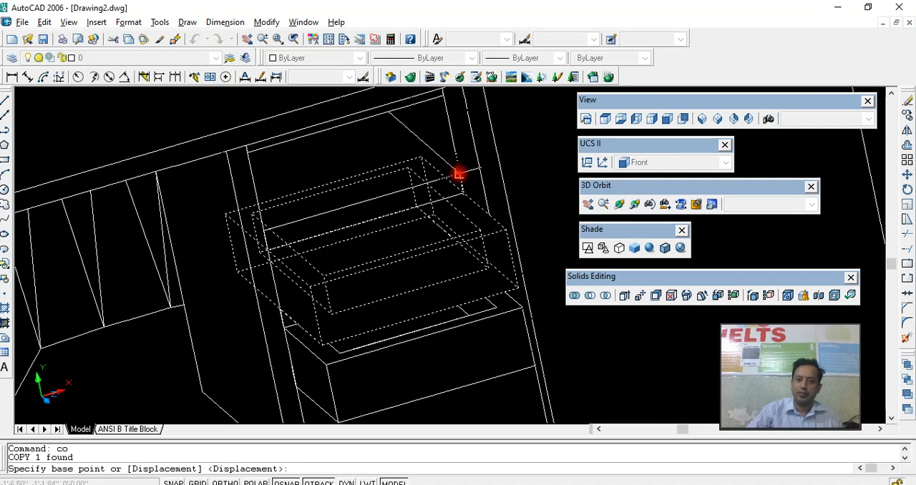
pyautogui.click(518, 289)
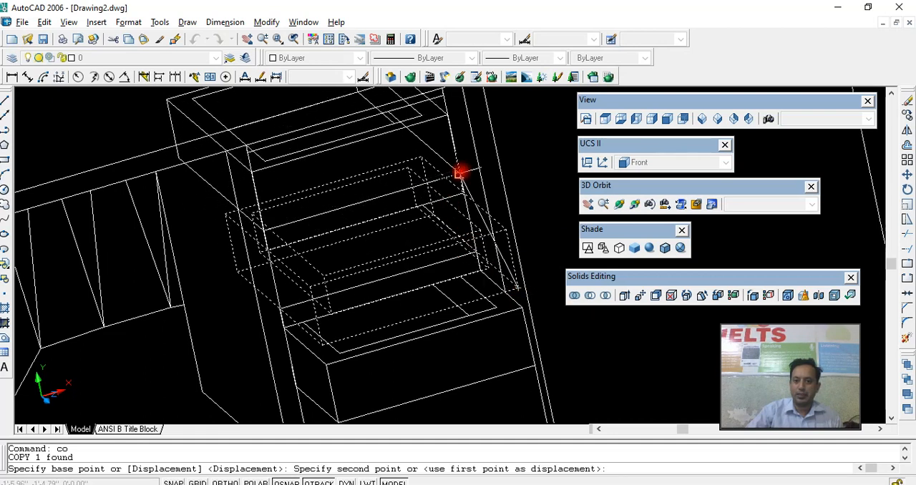
pyautogui.click(460, 176)
pyautogui.press('Escape')
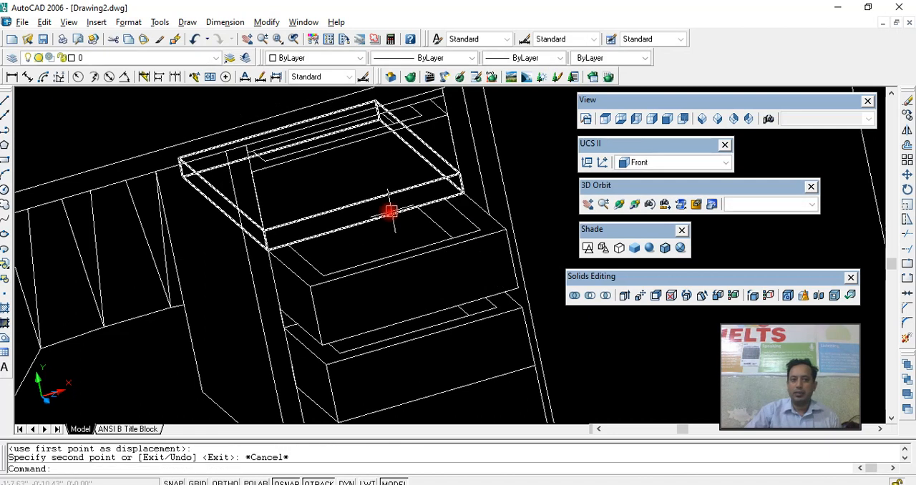
# - Move the copied drawer forward along the shelf so it stands partly open in the uppermost compartment
pyautogui.click(362, 180)
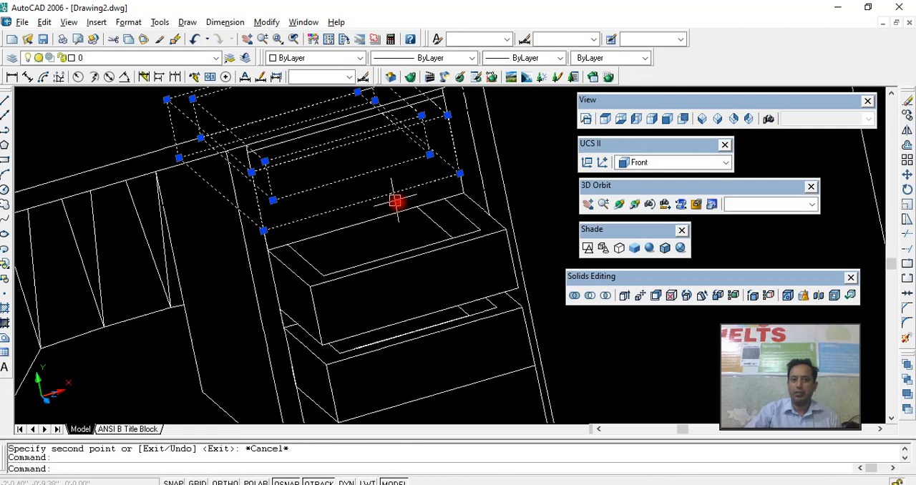
pyautogui.press('Escape')
pyautogui.click(405, 188)
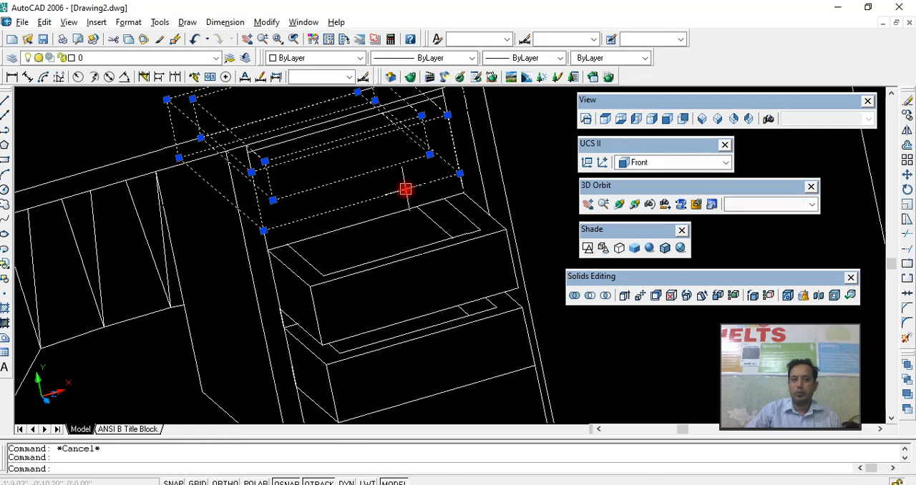
pyautogui.click(178, 156)
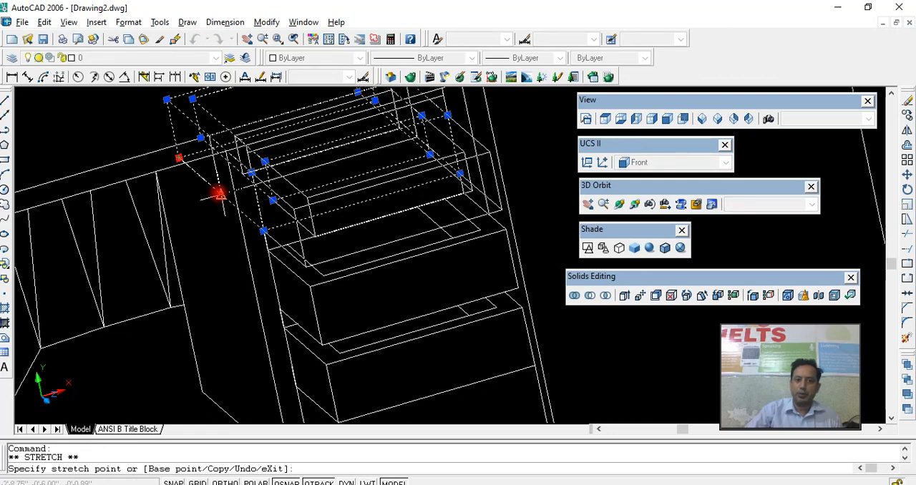
pyautogui.click(308, 209)
pyautogui.press('Escape')
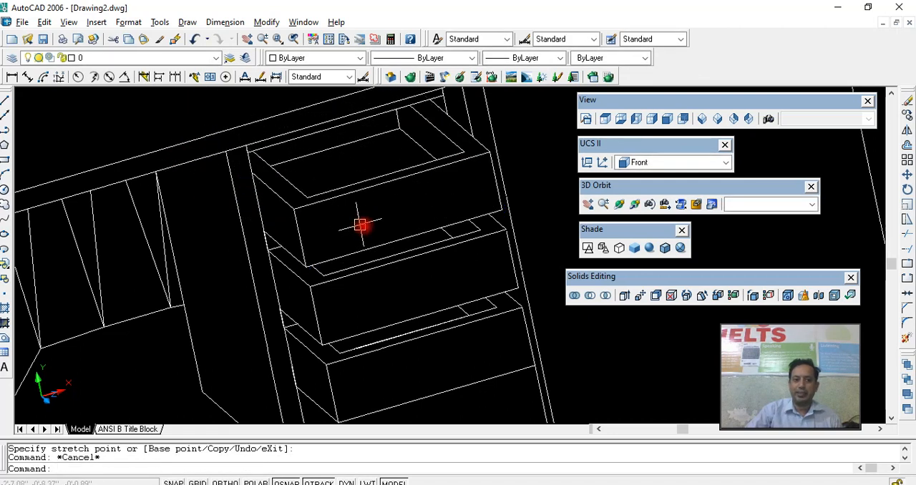
# - Shade the model with Gouraud and set the color of all four drawers to Red
pyautogui.click(649, 248)
pyautogui.scroll(-2, 501, 255)
pyautogui.moveTo(477, 256); pyautogui.dragTo(460, 190, button='middle')
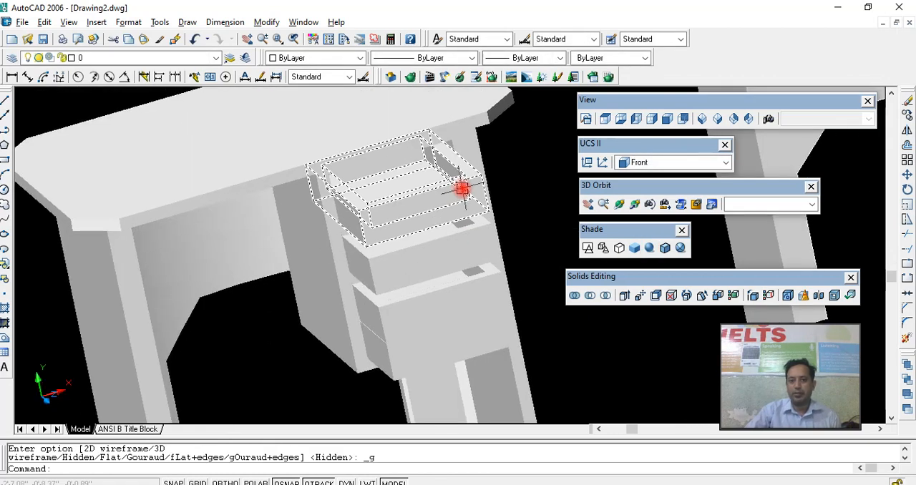
pyautogui.click(463, 197)
pyautogui.click(475, 243)
pyautogui.click(483, 315)
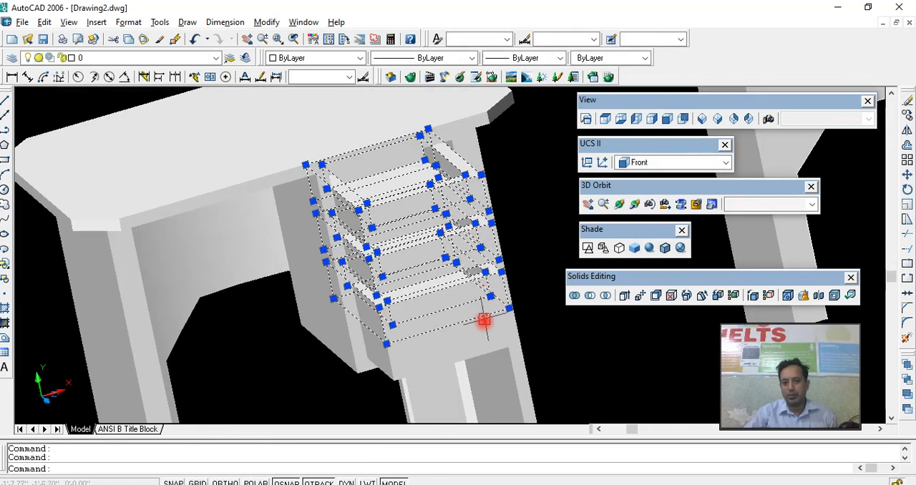
pyautogui.click(484, 342)
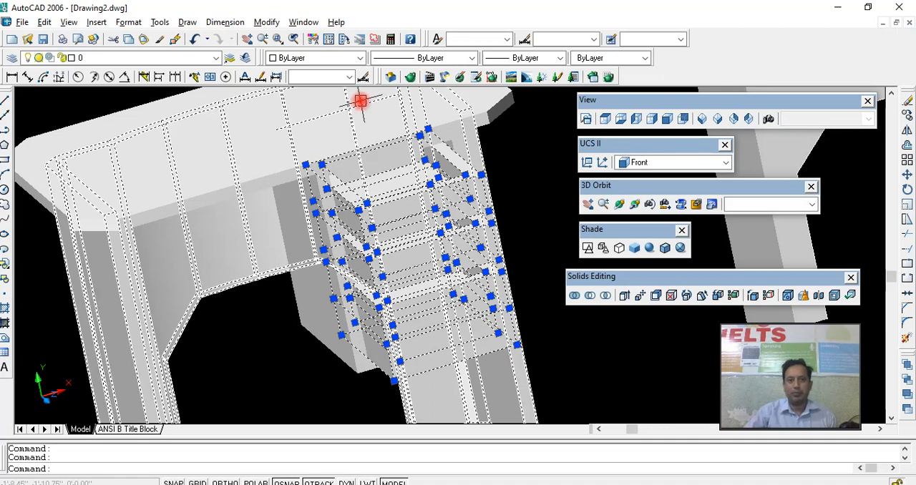
pyautogui.click(315, 58)
pyautogui.click(287, 93)
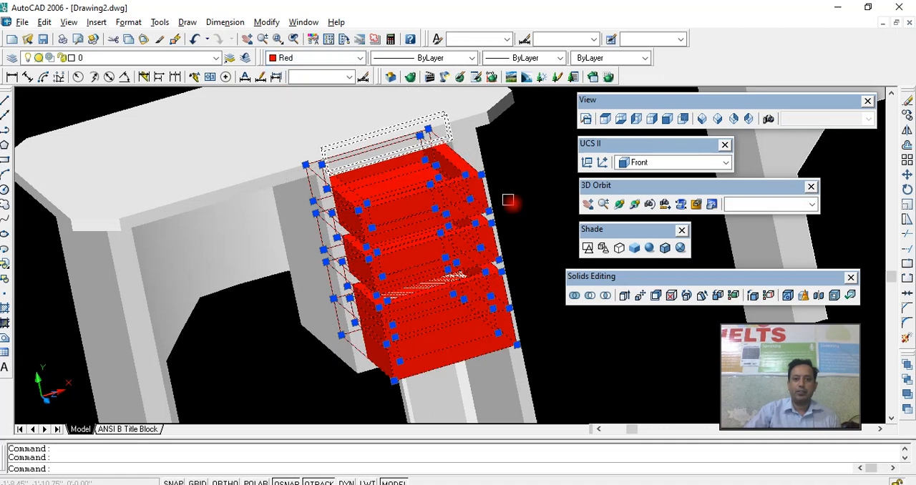
pyautogui.press('Escape')
# - Orbit around the red drawers and examine how the lower ones overlap in the box
pyautogui.click(620, 204)
pyautogui.moveTo(504, 293); pyautogui.dragTo(411, 241)
pyautogui.rightClick(411, 241)
pyautogui.click(429, 252)
pyautogui.click(413, 281)
pyautogui.press('Escape')
pyautogui.click(458, 268)
pyautogui.press('Escape')
pyautogui.click(418, 272)
pyautogui.press('Escape')
# - Orbit to a lower side angle and erase the red drawer that overlaps the lowest one
pyautogui.click(618, 204)
pyautogui.moveTo(514, 254); pyautogui.dragTo(518, 285)
pyautogui.rightClick(517, 285)
pyautogui.click(526, 282)
pyautogui.click(549, 278)
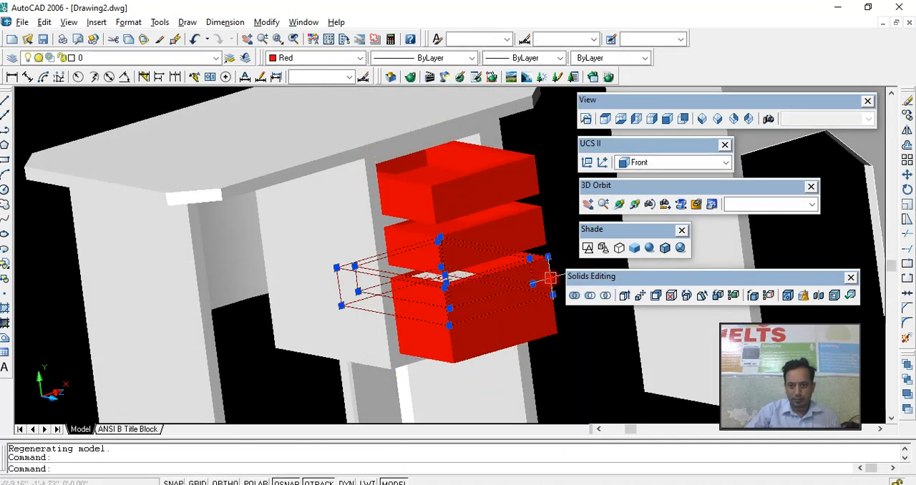
pyautogui.press('Delete')
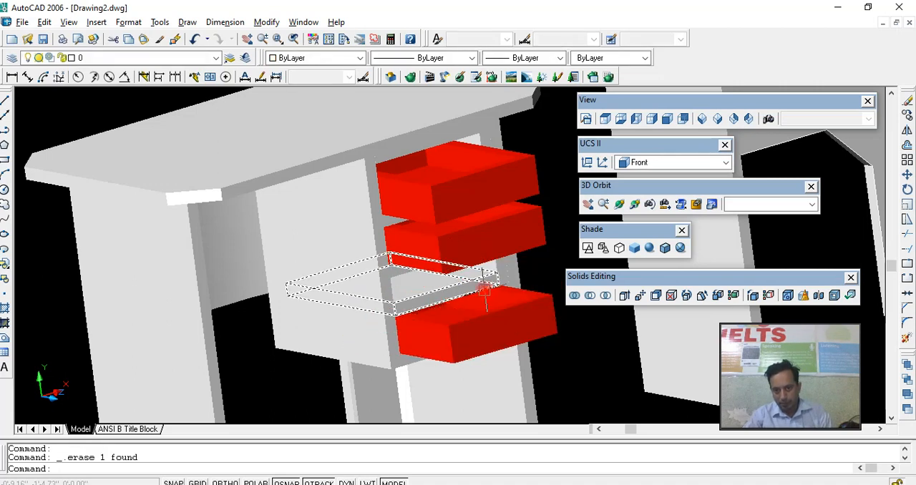
# - Copy the lowest red drawer from its front corner into the empty compartment directly above it
pyautogui.scroll(2, 457, 293)
pyautogui.moveTo(433, 295); pyautogui.dragTo(406, 296, button='middle')
pyautogui.scroll(3, 379, 284)
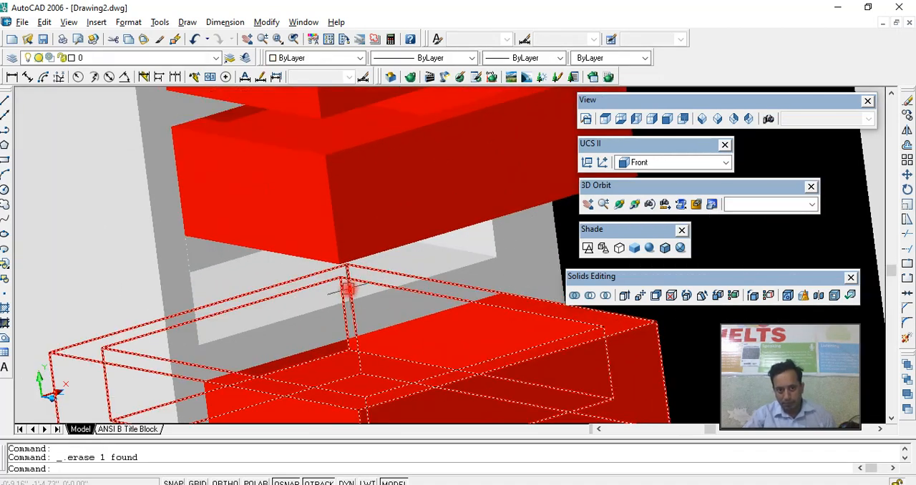
pyautogui.scroll(-2, 490, 313)
pyautogui.click(548, 315)
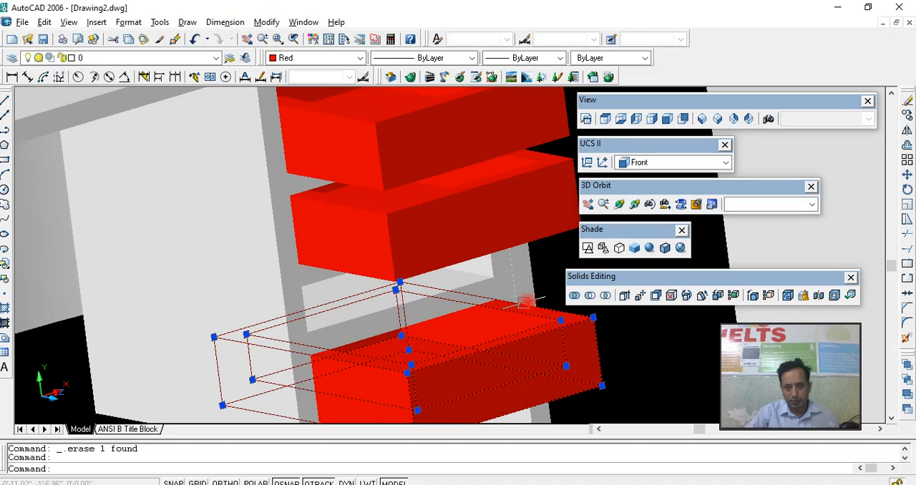
pyautogui.press('Escape')
pyautogui.click(618, 204)
pyautogui.moveTo(475, 282); pyautogui.dragTo(472, 258)
pyautogui.moveTo(437, 265); pyautogui.dragTo(480, 271)
pyautogui.rightClick(480, 272)
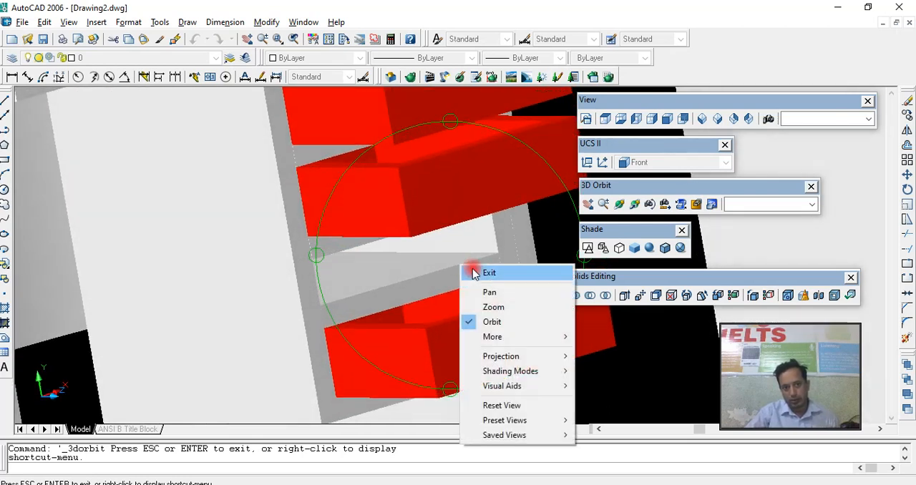
pyautogui.click(486, 269)
pyautogui.click(440, 334)
pyautogui.write('co')
pyautogui.press('Return')
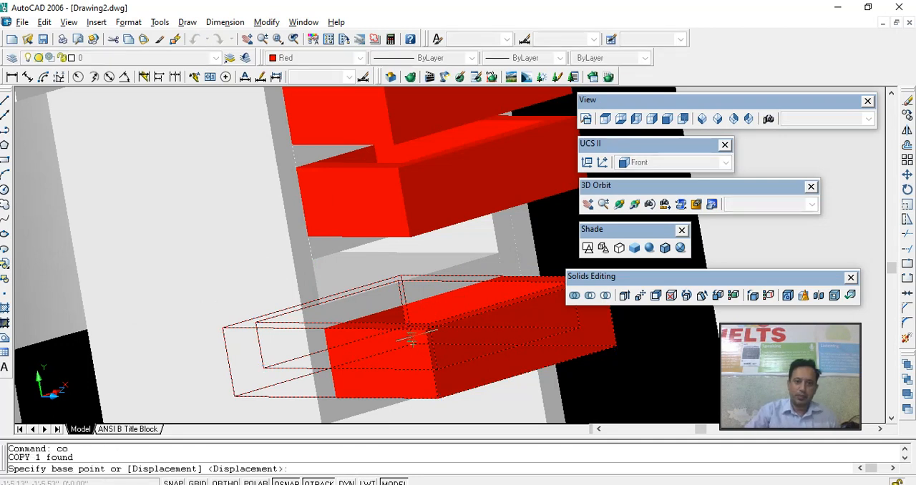
pyautogui.click(425, 329)
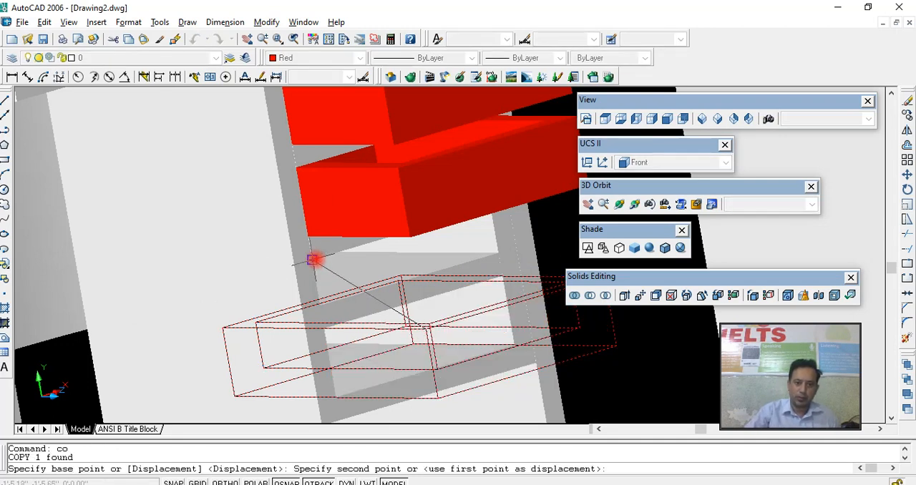
pyautogui.click(313, 259)
pyautogui.press('Escape')
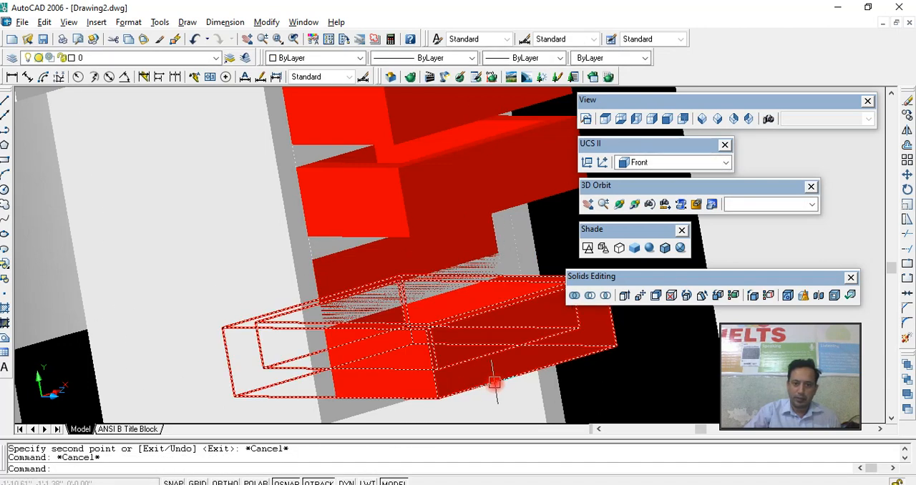
# - Erase the drawer copy placed in the compartment above the lowest drawer
pyautogui.click(499, 248)
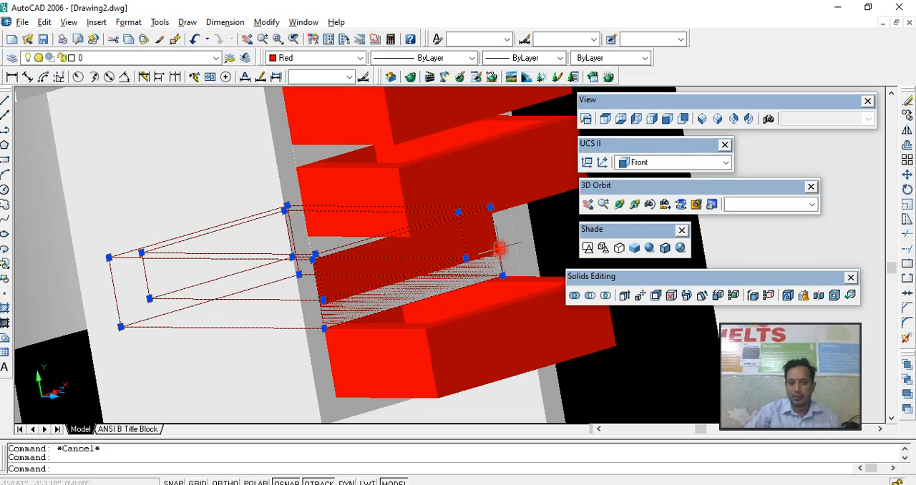
pyautogui.scroll(-2, 485, 265)
pyautogui.moveTo(478, 265); pyautogui.dragTo(409, 305, button='middle')
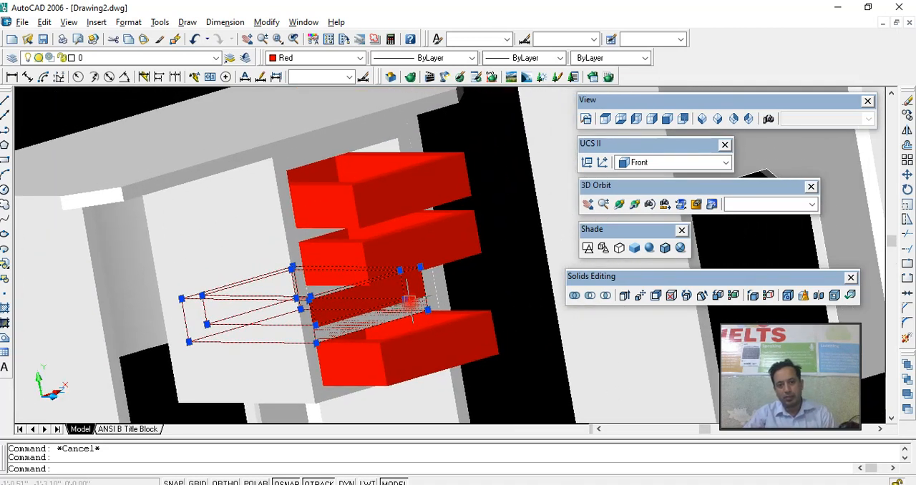
pyautogui.press('Delete')
# - Orbit to a front angle and examine the three drawers and the shelves around the empty compartment
pyautogui.click(401, 197)
pyautogui.click(412, 203)
pyautogui.press('Escape')
pyautogui.click(467, 160)
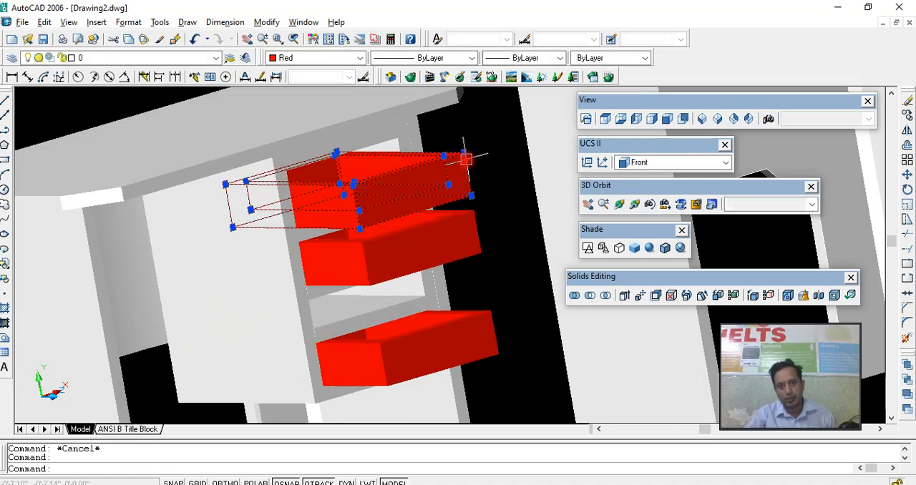
pyautogui.moveTo(510, 206); pyautogui.dragTo(468, 224, button='middle')
pyautogui.click(619, 205)
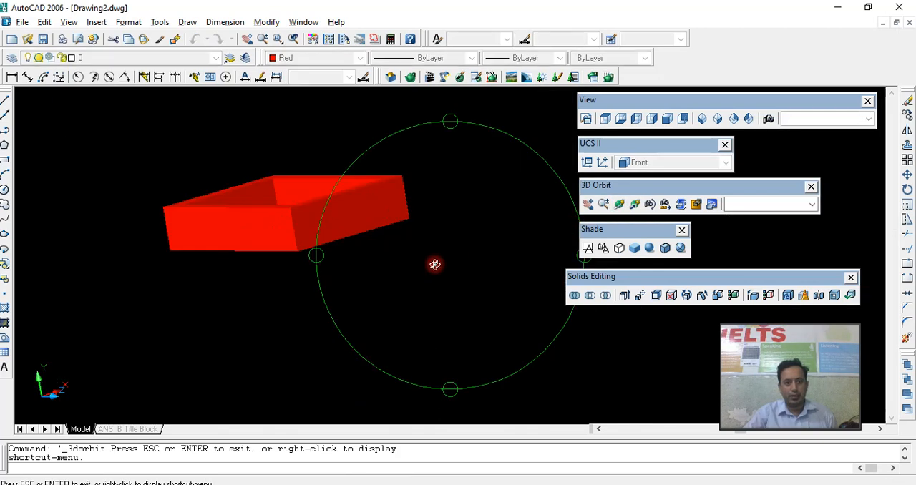
pyautogui.moveTo(435, 262); pyautogui.dragTo(380, 272)
pyautogui.rightClick(380, 272)
pyautogui.click(427, 279)
pyautogui.press('Escape')
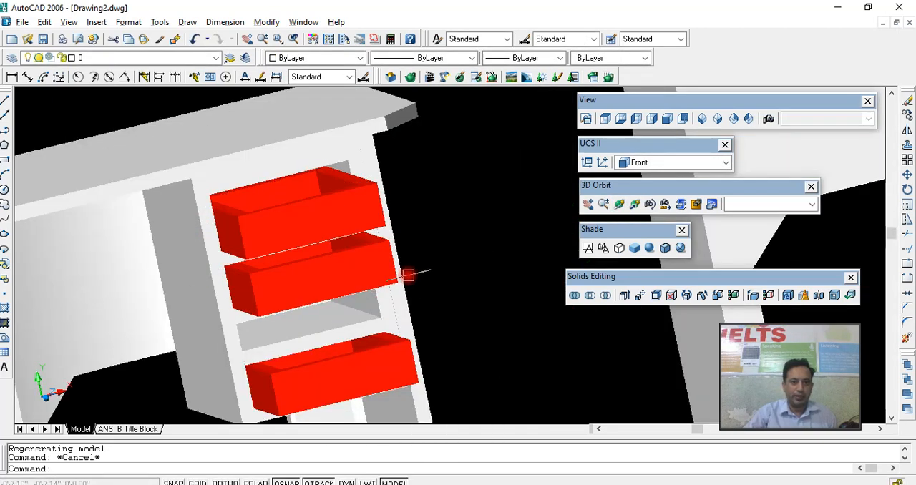
pyautogui.scroll(5, 412, 259)
pyautogui.scroll(4, 388, 283)
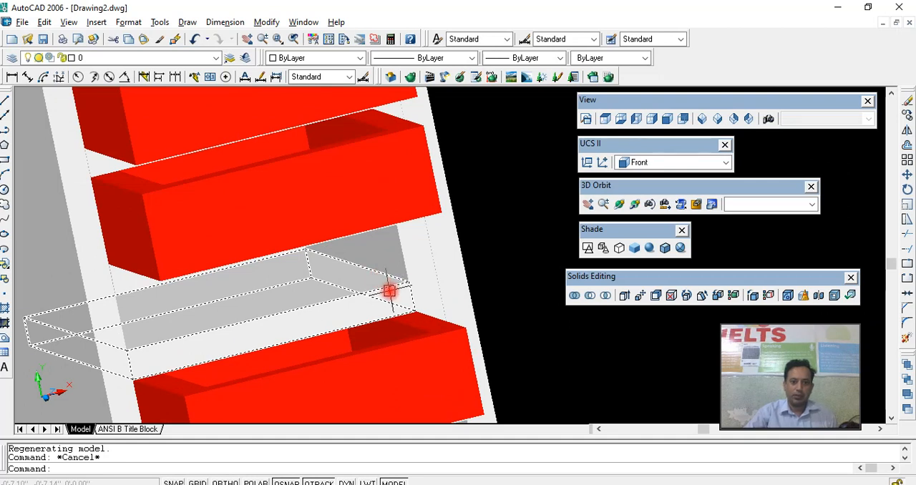
# - Erase the shelf directly above the lowest drawer, undo the erase, and clear the selection
pyautogui.click(389, 291)
pyautogui.press('Delete')
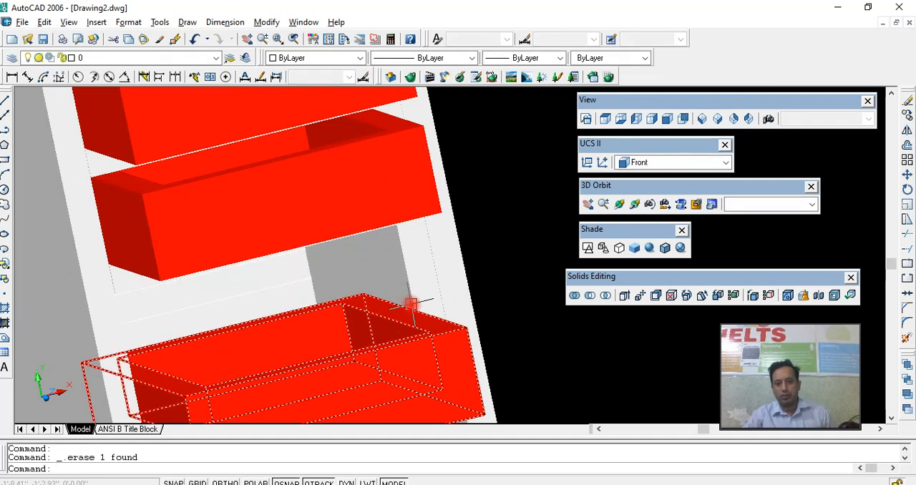
pyautogui.hotkey('ctrl', 'z')
pyautogui.click(419, 303)
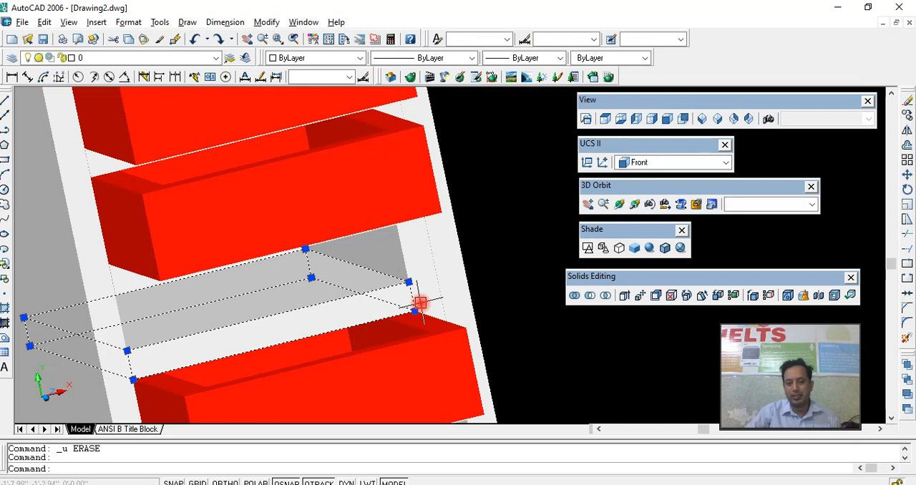
pyautogui.press('Escape')
# - Erase the shelf directly beneath the middle red drawer
pyautogui.scroll(-2, 401, 275)
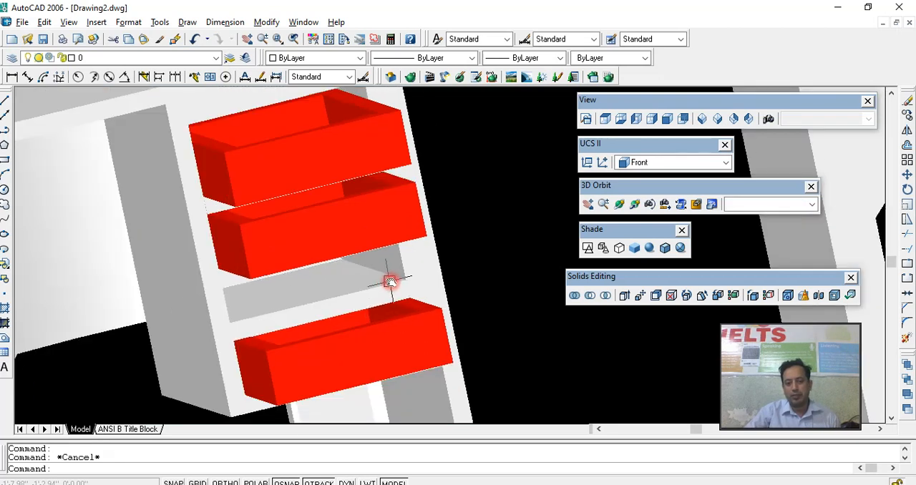
pyautogui.moveTo(388, 282); pyautogui.dragTo(419, 280, button='middle')
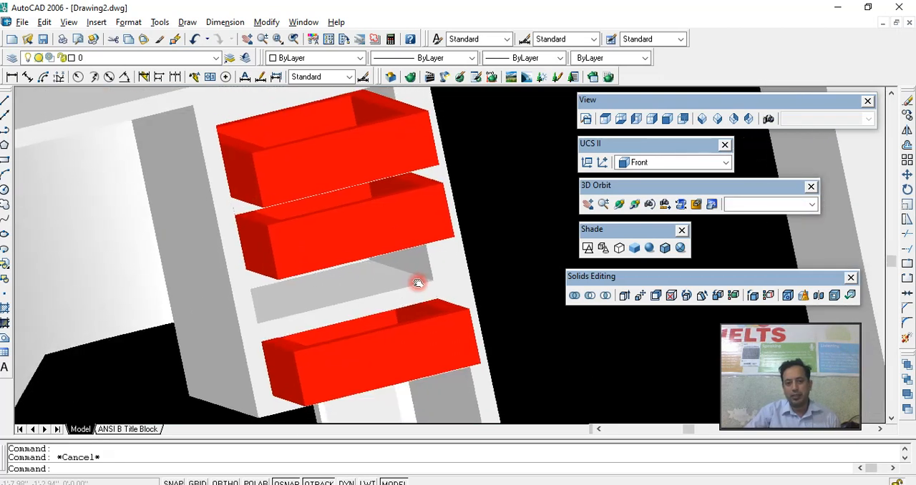
pyautogui.click(266, 282)
pyautogui.click(267, 286)
pyautogui.press('Escape')
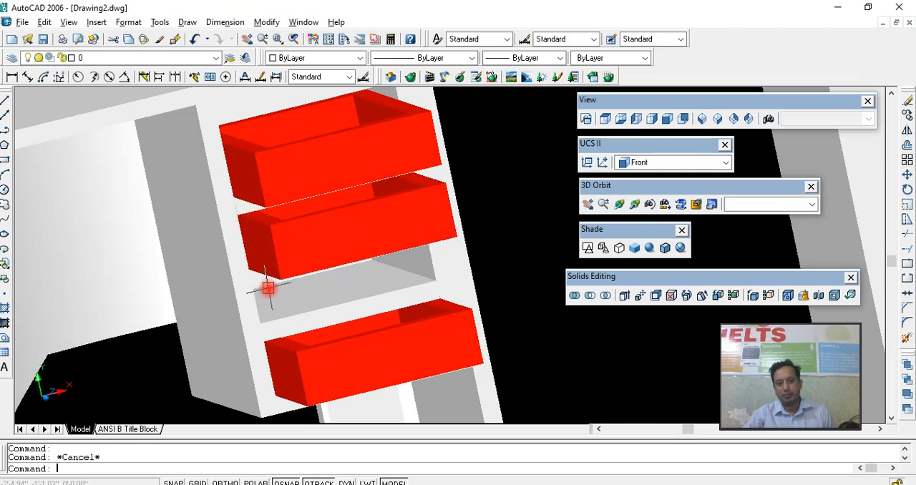
pyautogui.click(264, 287)
pyautogui.press('Delete')
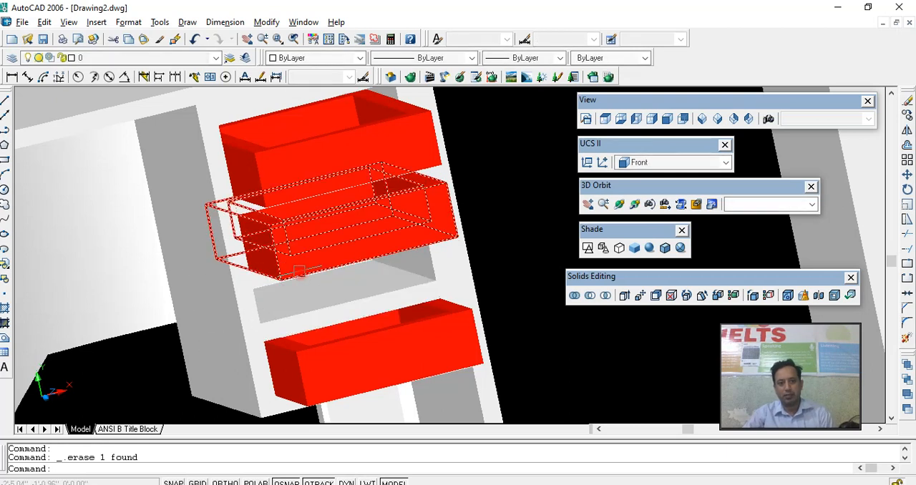
pyautogui.click(258, 286)
pyautogui.press('Escape')
pyautogui.click(257, 283)
pyautogui.click(256, 282)
pyautogui.press('Escape')
pyautogui.click(254, 278)
pyautogui.click(253, 281)
pyautogui.press('Escape')
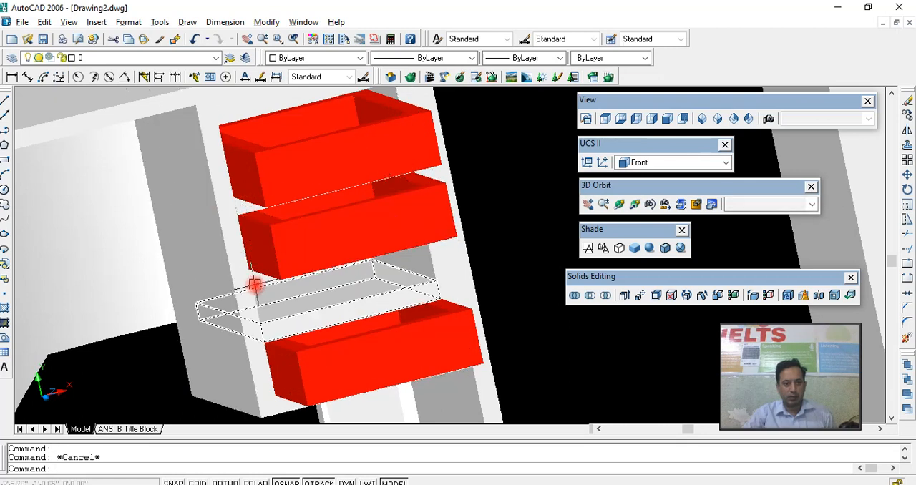
# - Move the middle drawer by its lower front corner down onto the shelf above the lowest drawer, flush with the shelf front
pyautogui.scroll(4, 331, 283)
pyautogui.click(619, 204)
pyautogui.moveTo(444, 280); pyautogui.dragTo(415, 274)
pyautogui.rightClick(417, 279)
pyautogui.click(422, 285)
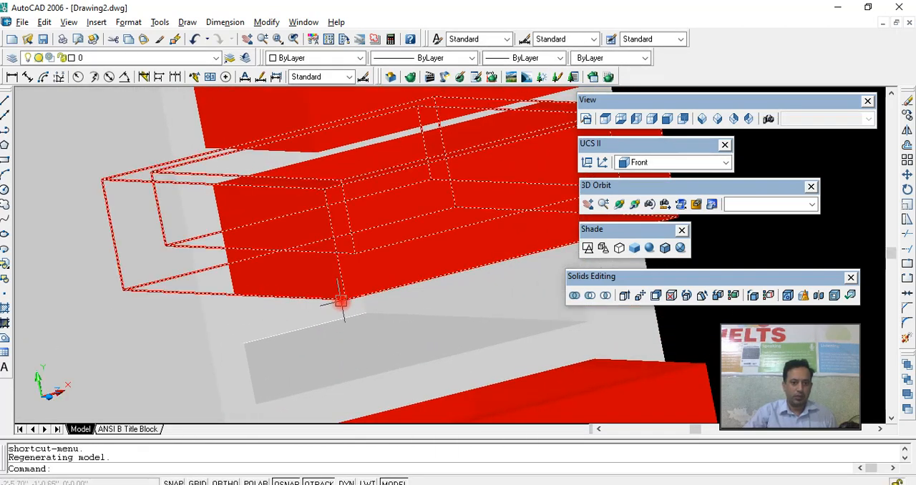
pyautogui.click(342, 304)
pyautogui.scroll(-1, 345, 315)
pyautogui.scroll(-2, 345, 314)
pyautogui.scroll(2, 345, 319)
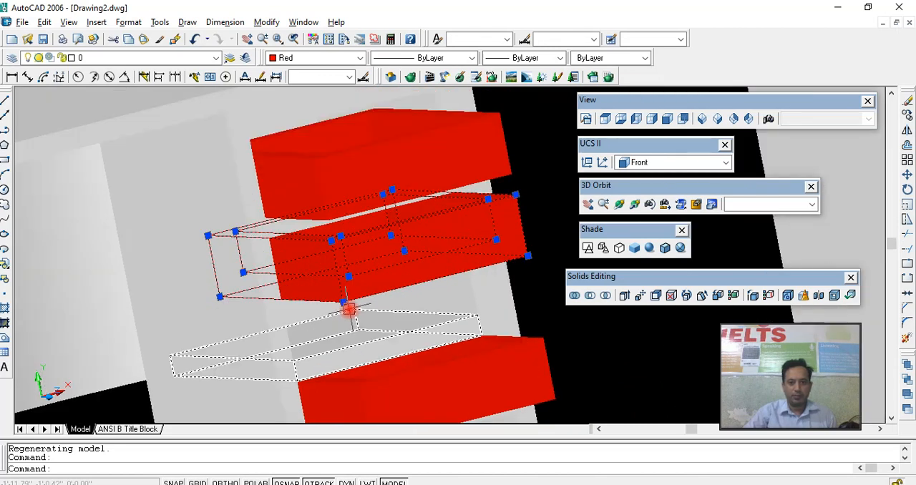
pyautogui.click(343, 303)
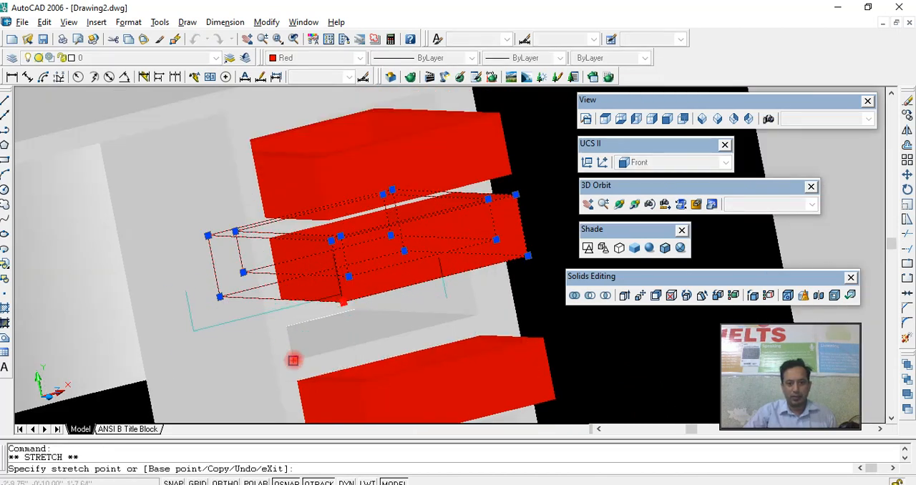
pyautogui.scroll(-1, 293, 362)
pyautogui.press('Escape')
pyautogui.click(374, 272)
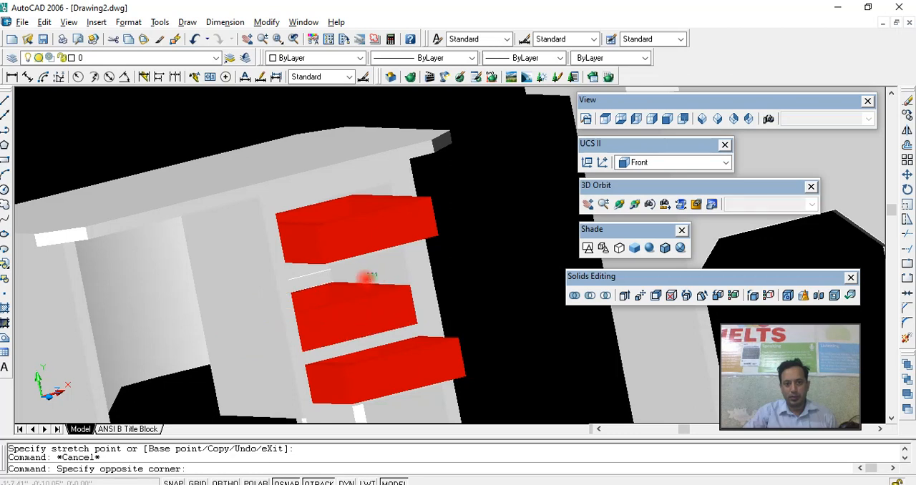
pyautogui.click(331, 276)
pyautogui.press('Escape')
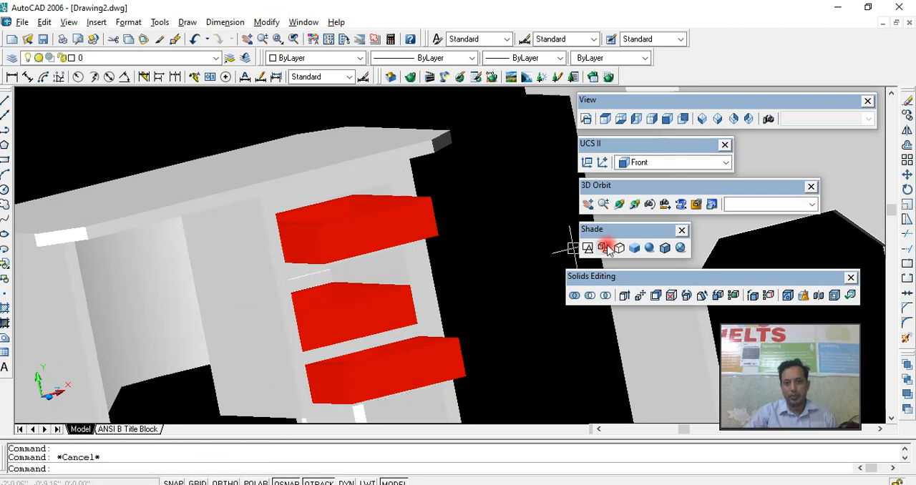
# - Switch to 2D wireframe and examine the drawer and shelf positions in the bottom and front views
pyautogui.click(588, 248)
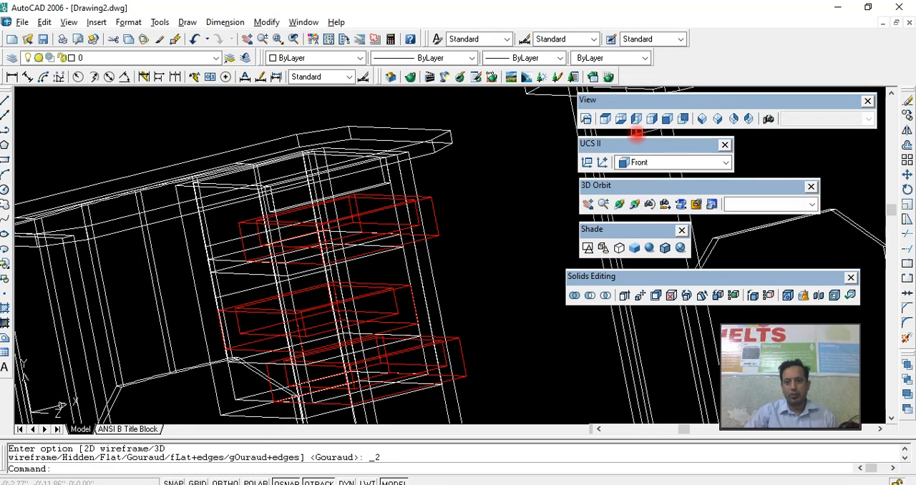
pyautogui.click(620, 119)
pyautogui.moveTo(445, 286); pyautogui.dragTo(212, 300, button='middle')
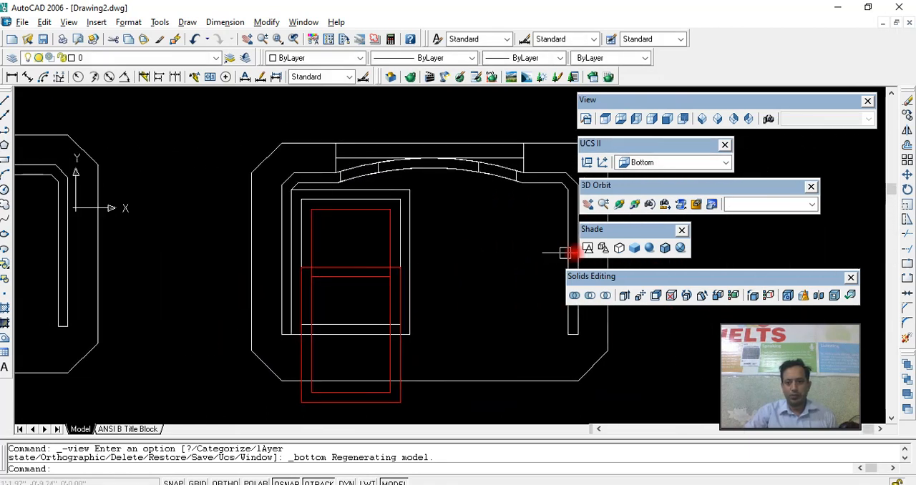
pyautogui.click(667, 119)
pyautogui.scroll(4, 403, 362)
pyautogui.scroll(3, 403, 318)
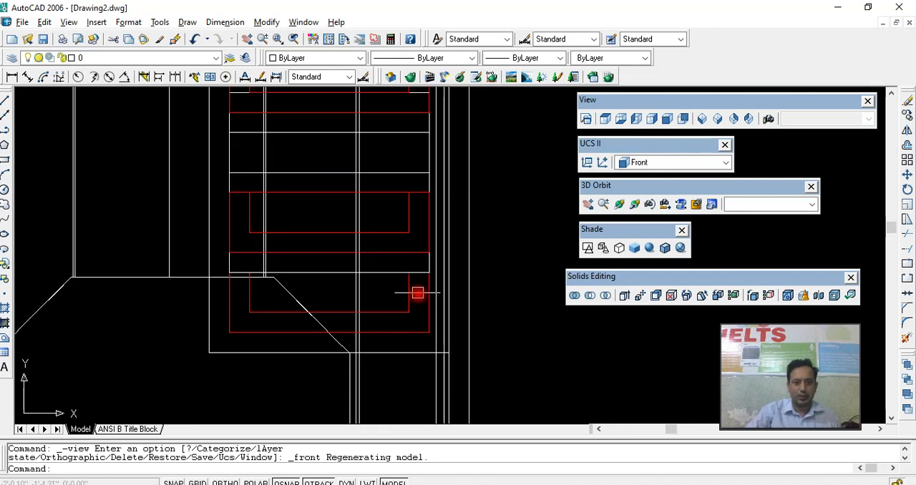
pyautogui.click(415, 328)
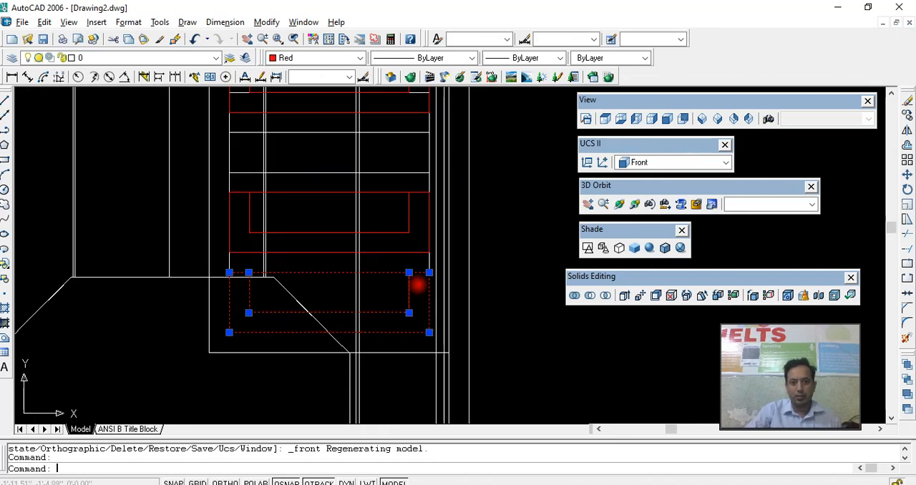
pyautogui.press('Escape')
pyautogui.click(429, 225)
pyautogui.press('Escape')
pyautogui.moveTo(415, 211); pyautogui.dragTo(412, 290, button='middle')
pyautogui.click(418, 211)
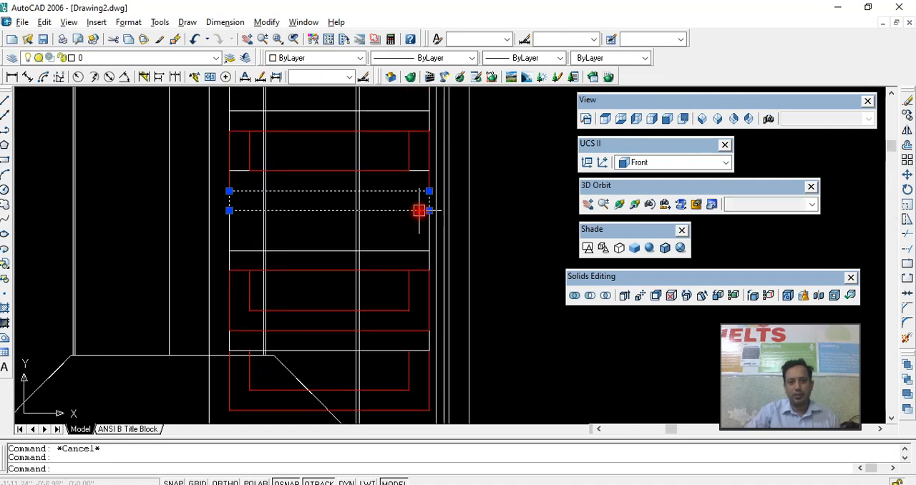
pyautogui.click(420, 250)
pyautogui.press('Escape')
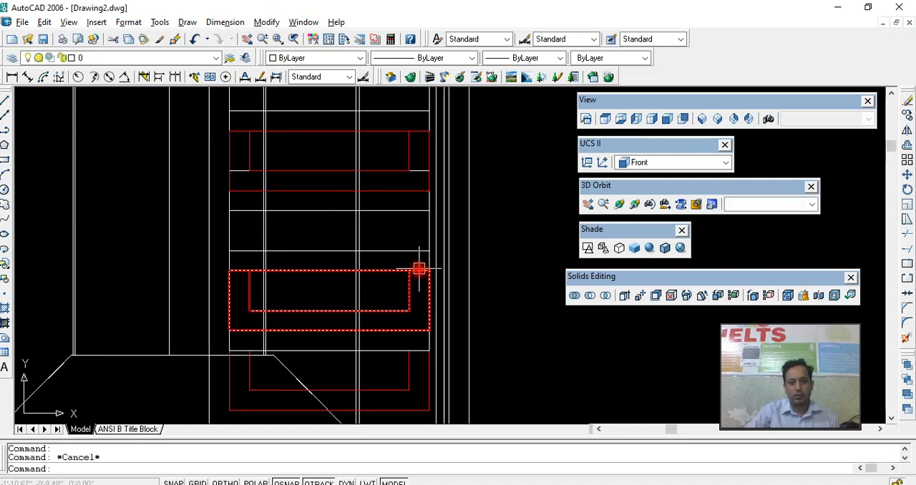
# - Move the shelf under the uppermost drawer straight down by its lower front corner onto the middle drawer's top
pyautogui.click(425, 210)
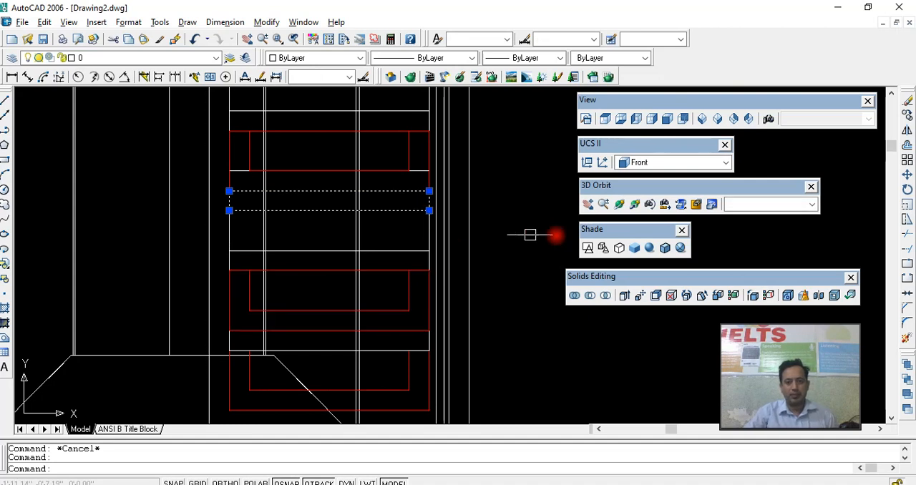
pyautogui.click(620, 204)
pyautogui.moveTo(460, 239)
pyautogui.mouseDown()
pyautogui.moveTo(507, 272)
pyautogui.moveTo(476, 244)
pyautogui.mouseUp()
pyautogui.rightClick(476, 244)
pyautogui.click(501, 258)
pyautogui.moveTo(461, 281)
pyautogui.mouseDown(button='middle')
pyautogui.moveTo(462, 262)
pyautogui.moveTo(451, 270)
pyautogui.mouseUp(button='middle')
pyautogui.click(463, 217)
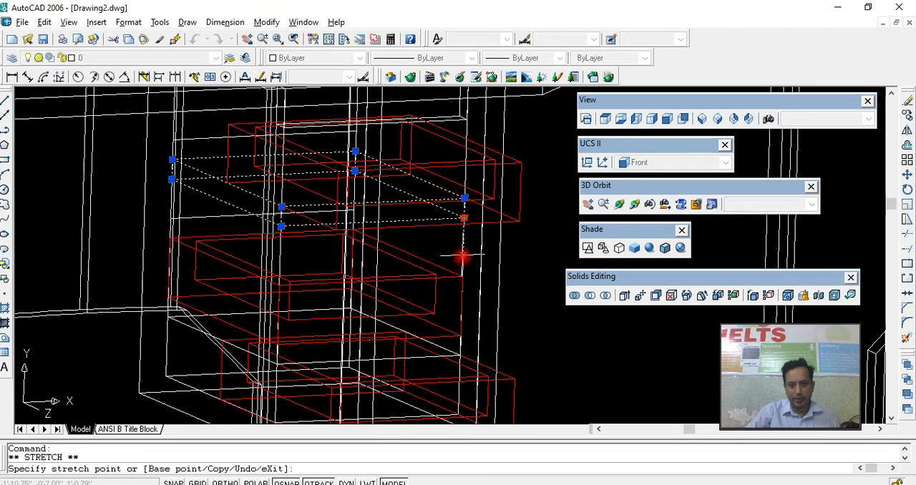
pyautogui.press('Escape')
# - Move the uppermost drawer by its lower front corner onto the lowered shelf's upper front corner, flush with the box front
pyautogui.click(460, 227)
pyautogui.click(519, 222)
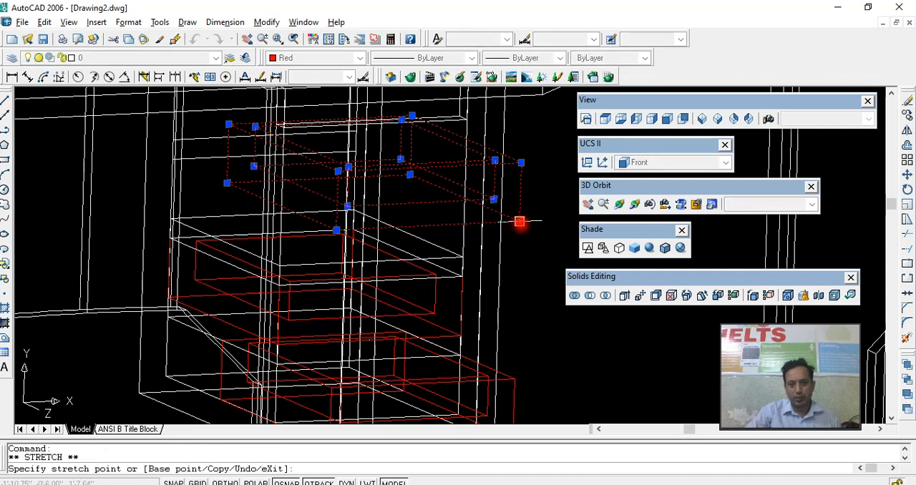
pyautogui.click(462, 255)
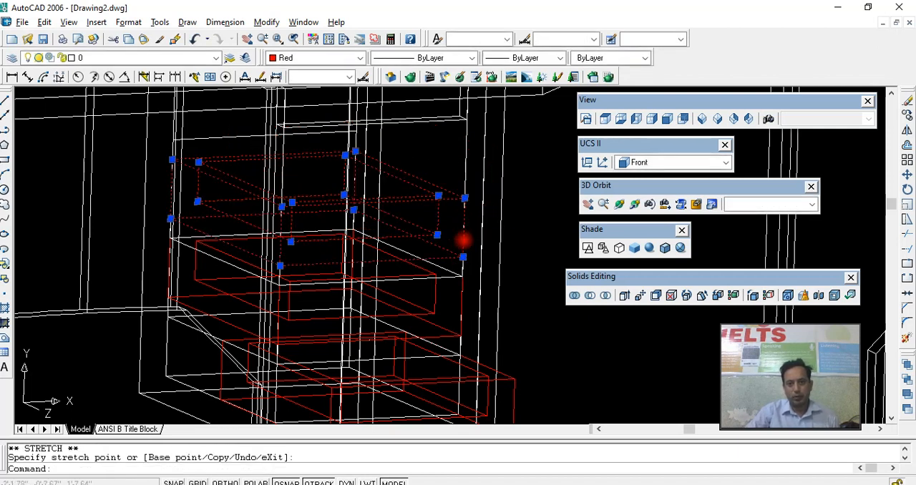
pyautogui.press('Escape')
pyautogui.moveTo(448, 218); pyautogui.dragTo(441, 251, button='middle')
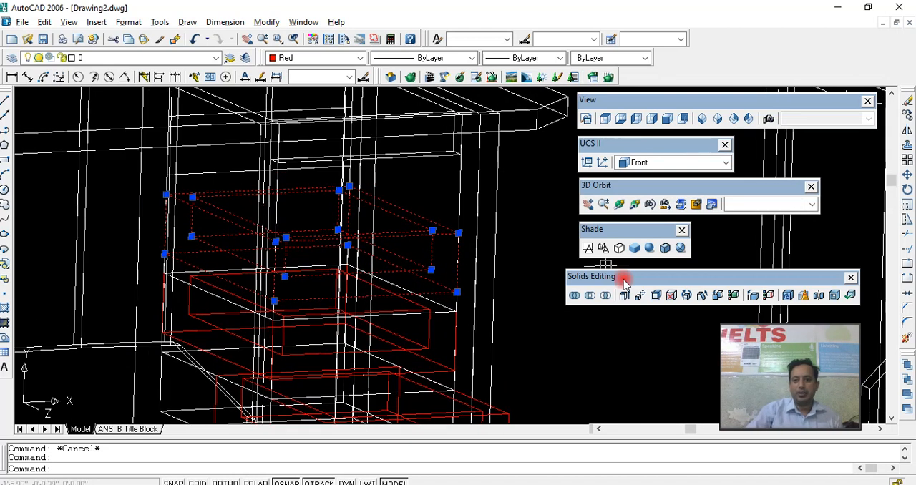
# - Switch the model to Gouraud shading and clear the selection of the uppermost drawer
pyautogui.click(649, 249)
pyautogui.moveTo(470, 293); pyautogui.dragTo(484, 324, button='middle')
pyautogui.click(456, 256)
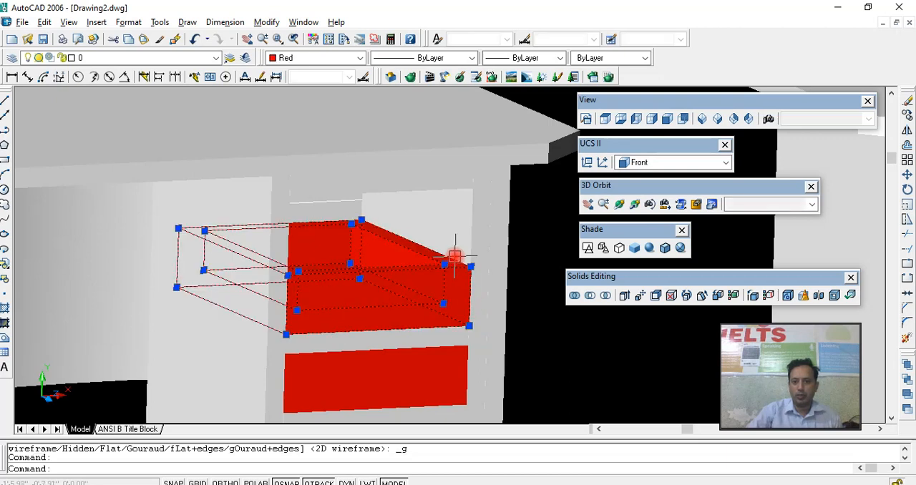
pyautogui.press('Escape')
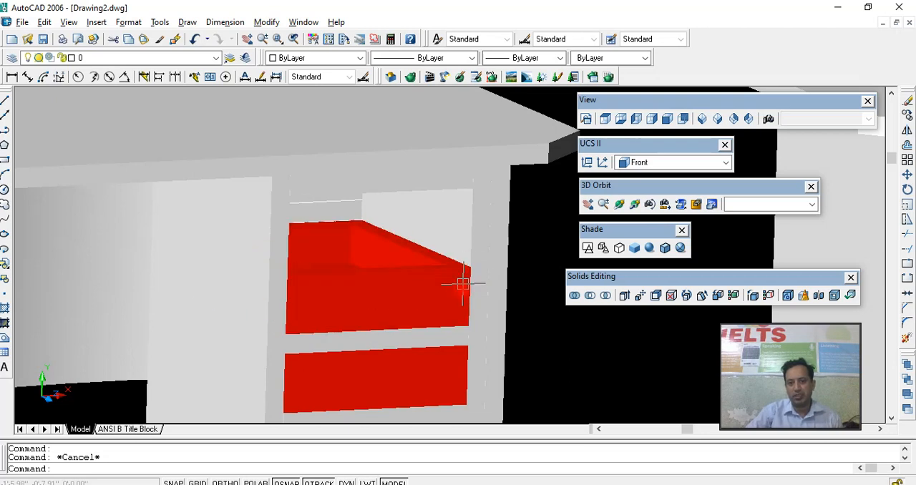
# - Copy the shelf under the uppermost drawer by its lower front corner up to that drawer's upper front corner
pyautogui.click(469, 337)
pyautogui.write('co')
pyautogui.press('Return')
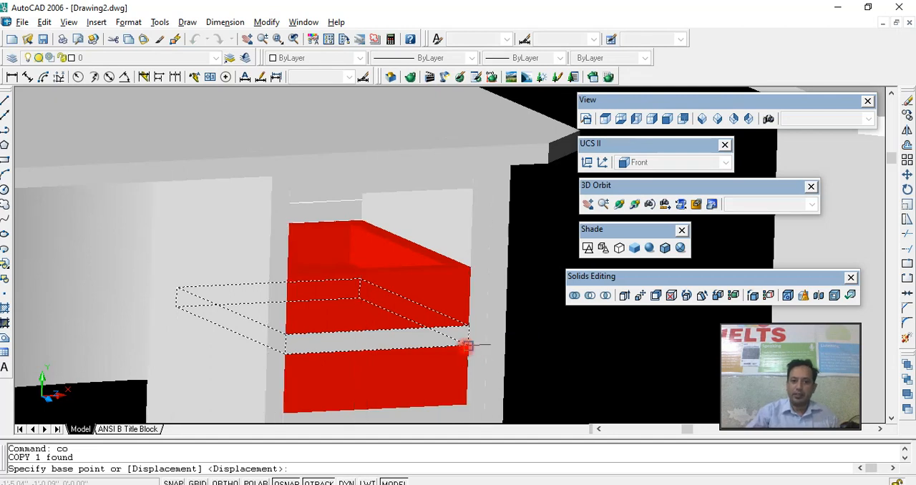
pyautogui.click(467, 345)
pyautogui.click(470, 265)
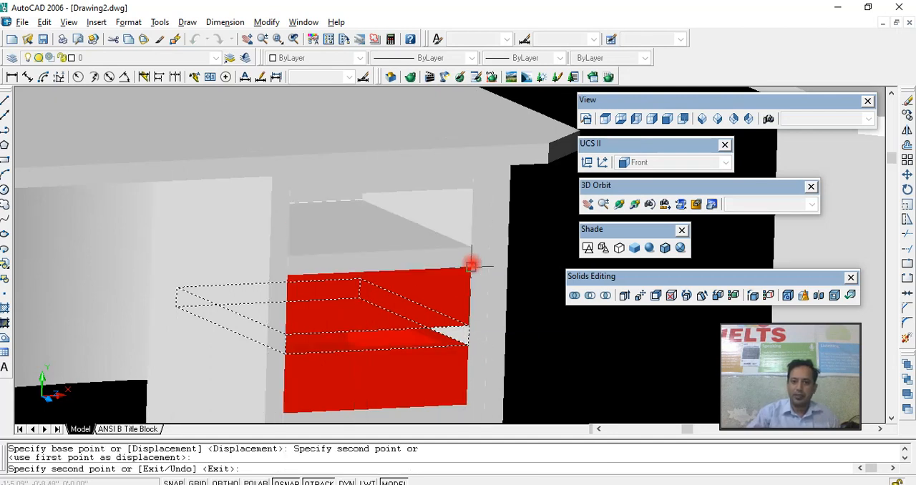
pyautogui.press('Escape')
# - Copy the drawer below the new shelf by its lower front corner onto that shelf's upper front corner
pyautogui.click(471, 282)
pyautogui.write('co')
pyautogui.press('Return')
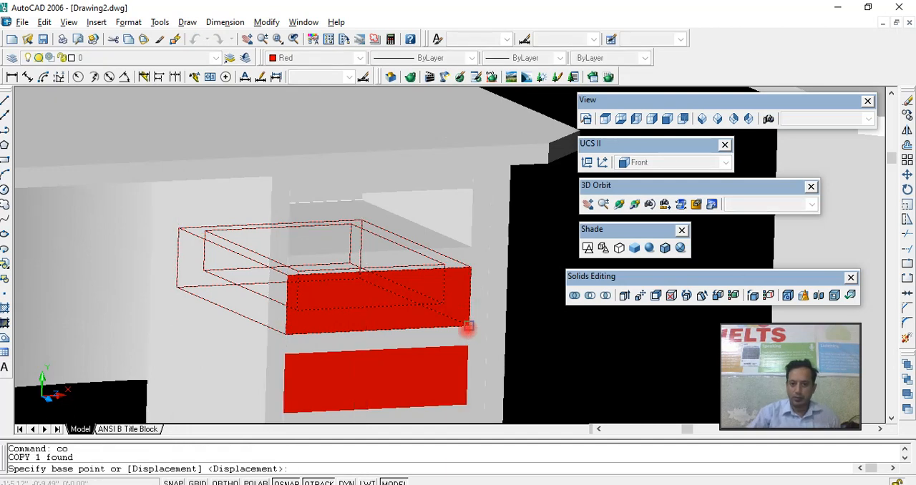
pyautogui.click(468, 326)
pyautogui.click(469, 240)
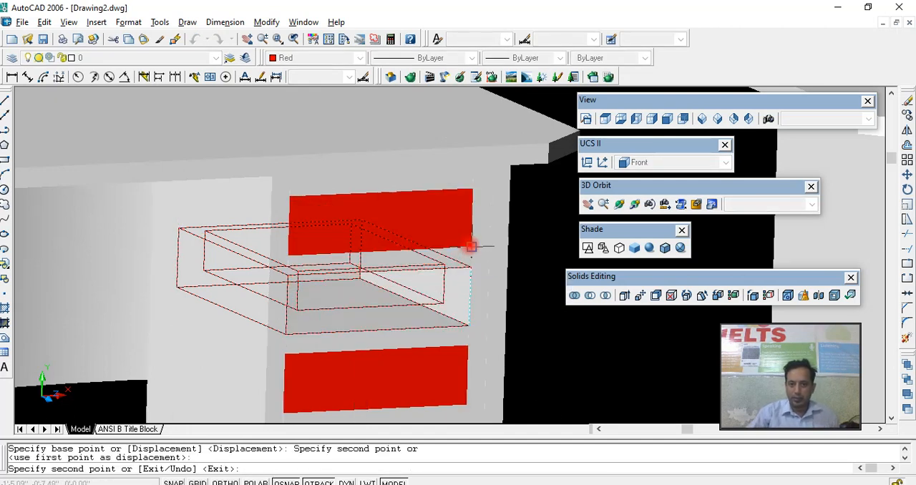
pyautogui.press('Escape')
# - Move the three upper drawers together straight forward out of the box, so they stand open like the lowest drawer
pyautogui.click(468, 232)
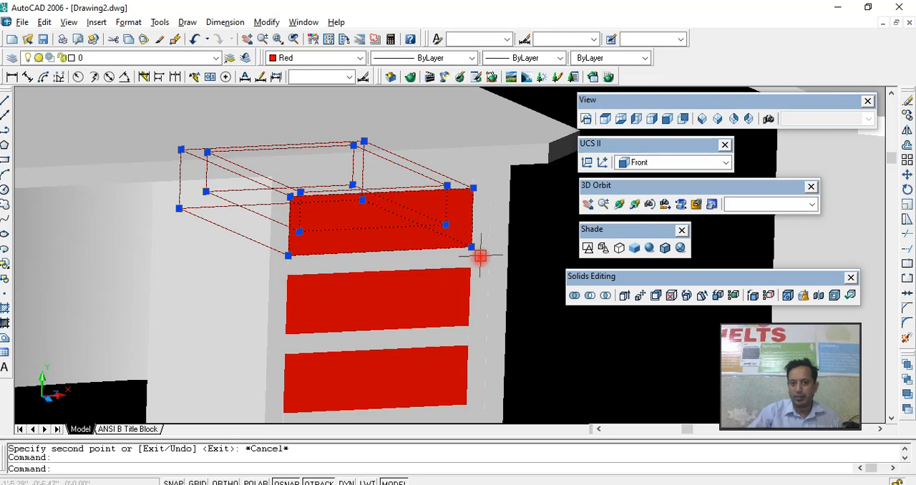
pyautogui.scroll(-4, 475, 270)
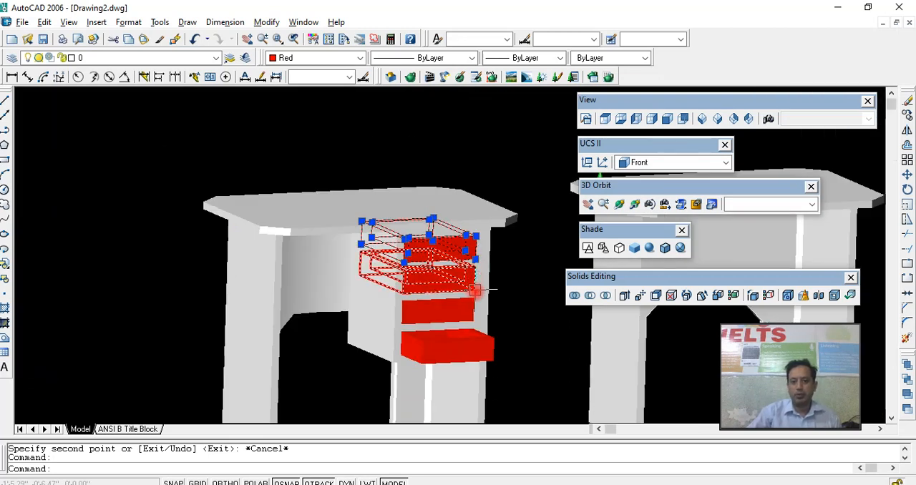
pyautogui.click(475, 289)
pyautogui.click(473, 312)
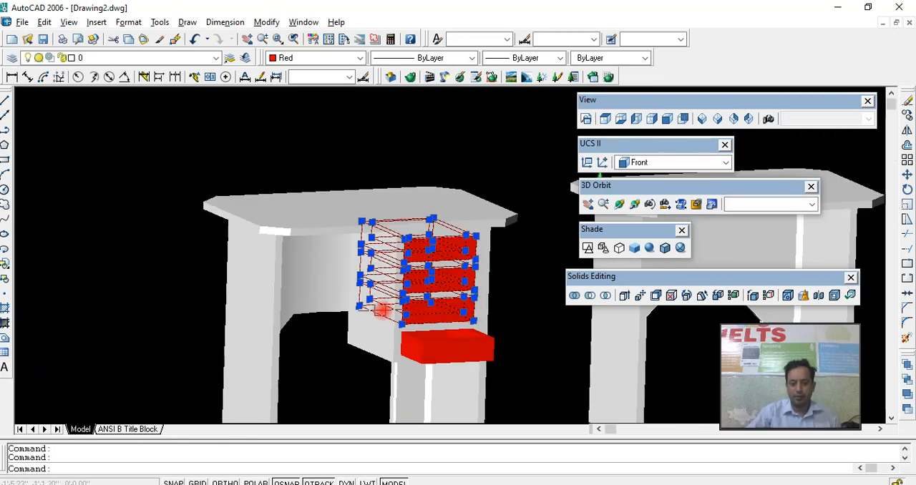
pyautogui.press('Return')
pyautogui.scroll(3, 362, 293)
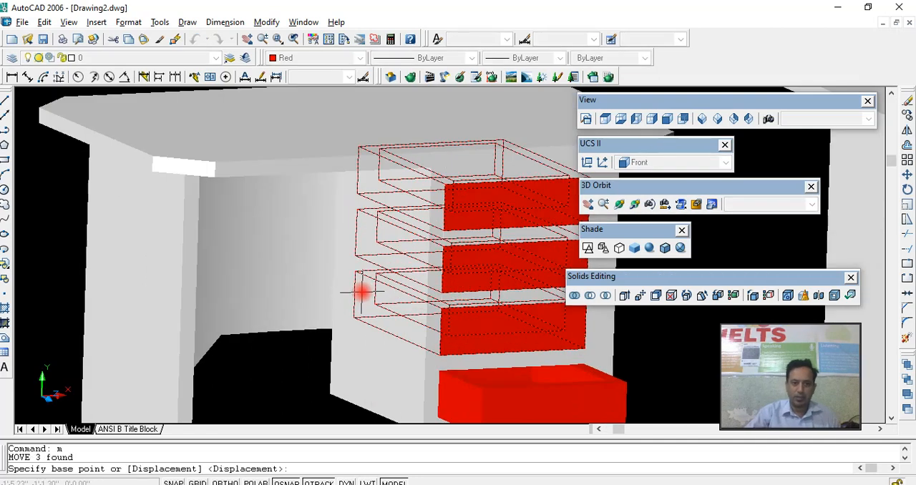
pyautogui.click(354, 255)
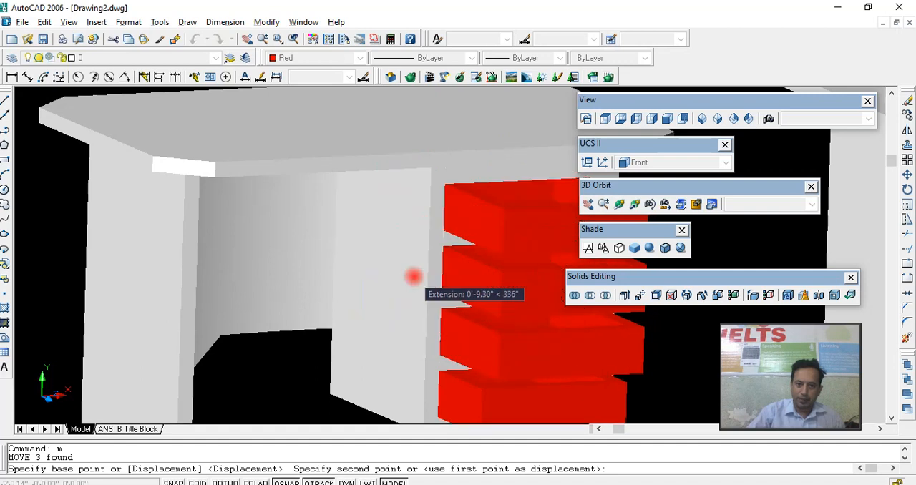
pyautogui.click(402, 276)
# - Draw a vertical line down the middle of the uppermost drawer's front, from its upper edge midpoint to its lower edge
pyautogui.scroll(-2, 404, 279)
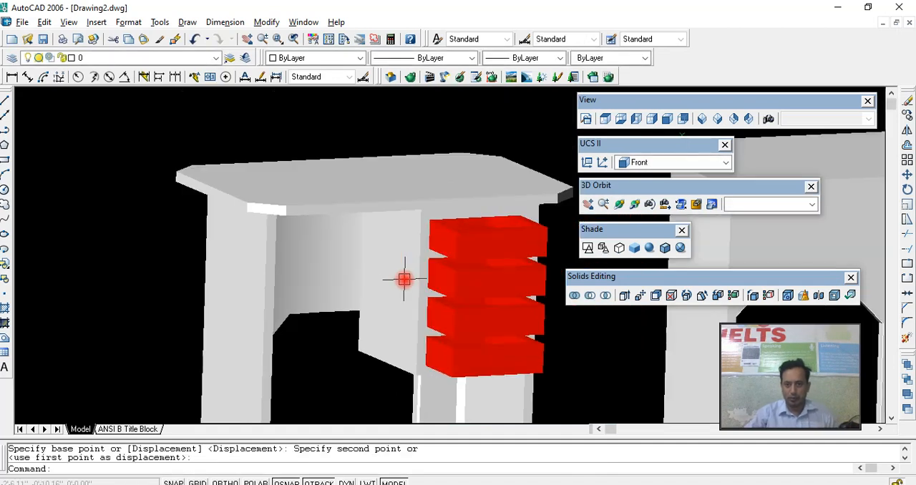
pyautogui.moveTo(405, 279); pyautogui.dragTo(364, 282, button='middle')
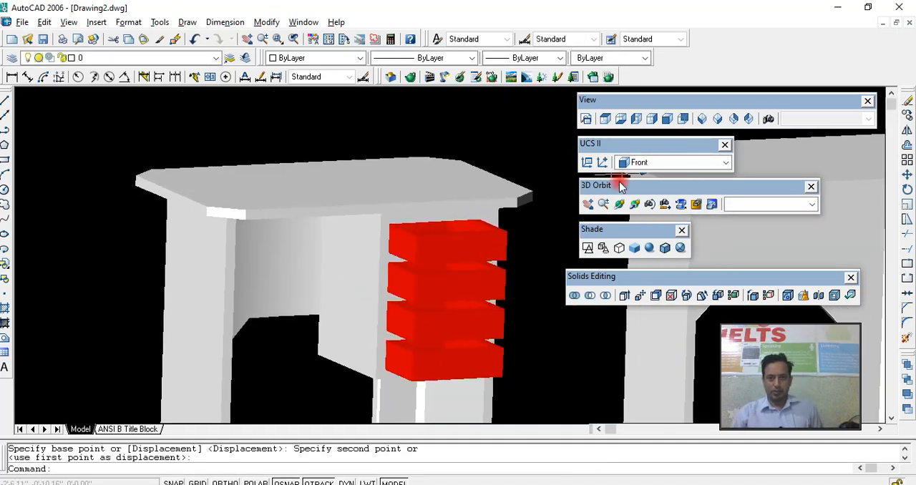
pyautogui.click(619, 206)
pyautogui.moveTo(484, 239); pyautogui.dragTo(394, 194)
pyautogui.scroll(3, 386, 243)
pyautogui.rightClick(398, 192)
pyautogui.click(419, 199)
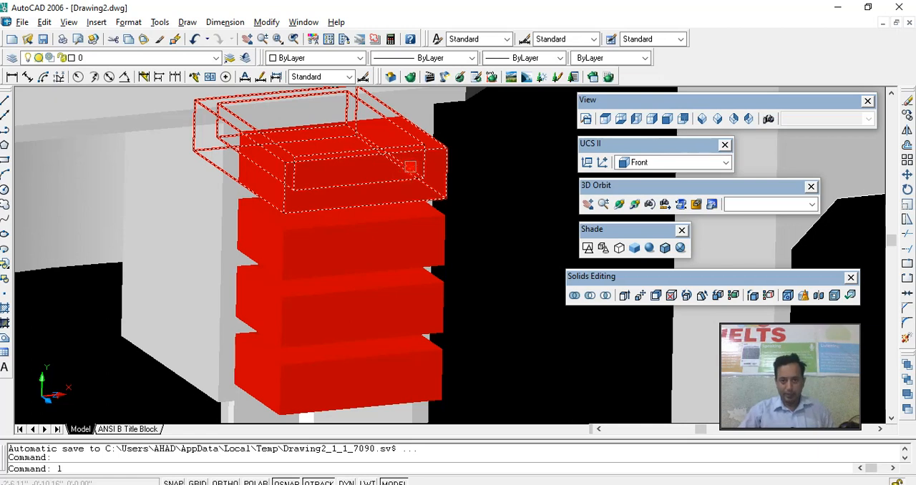
pyautogui.press('Return')
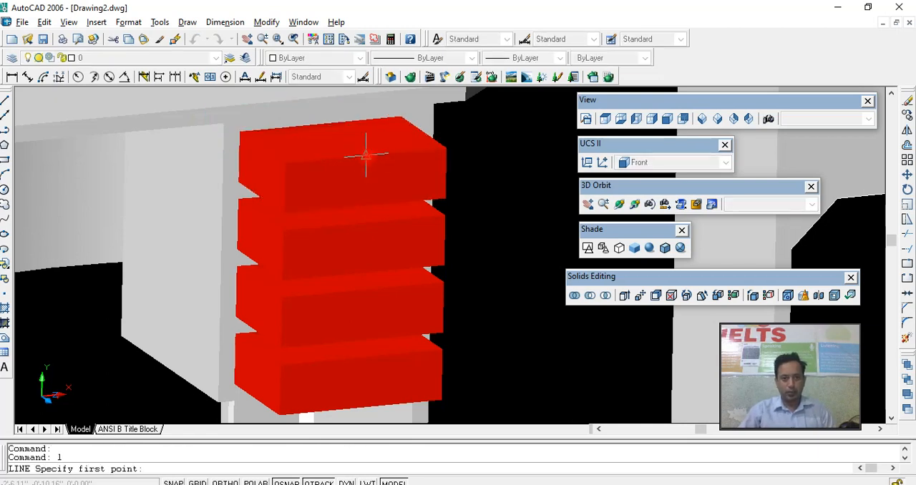
pyautogui.click(366, 153)
pyautogui.click(364, 198)
pyautogui.press('Return')
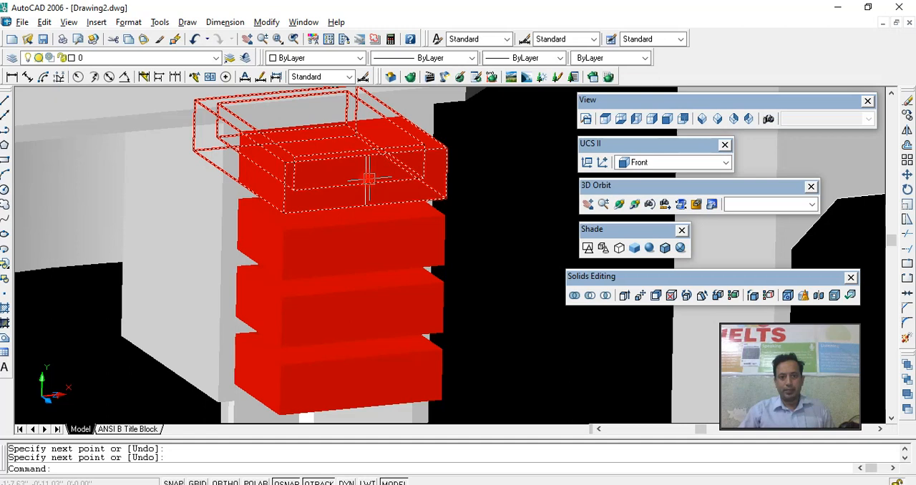
# - Draw a circle of radius 0.2 centred on the midpoint of the vertical line on the uppermost drawer's front
pyautogui.write('c')
pyautogui.press('Return')
pyautogui.scroll(3, 369, 186)
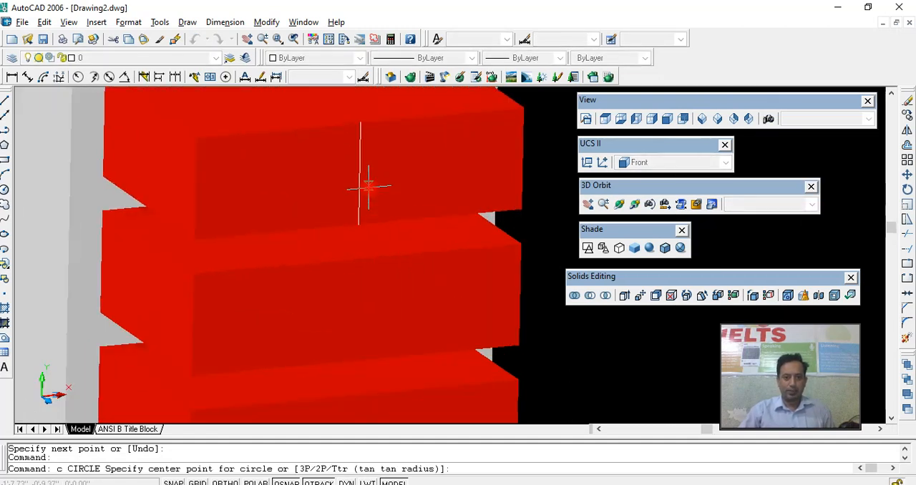
pyautogui.click(359, 173)
pyautogui.scroll(3, 368, 178)
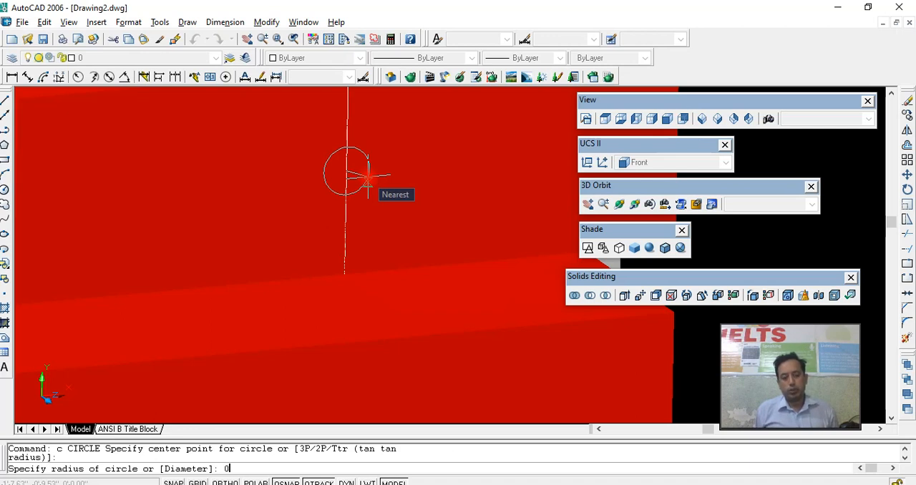
pyautogui.write('0.2')
pyautogui.press('Return')
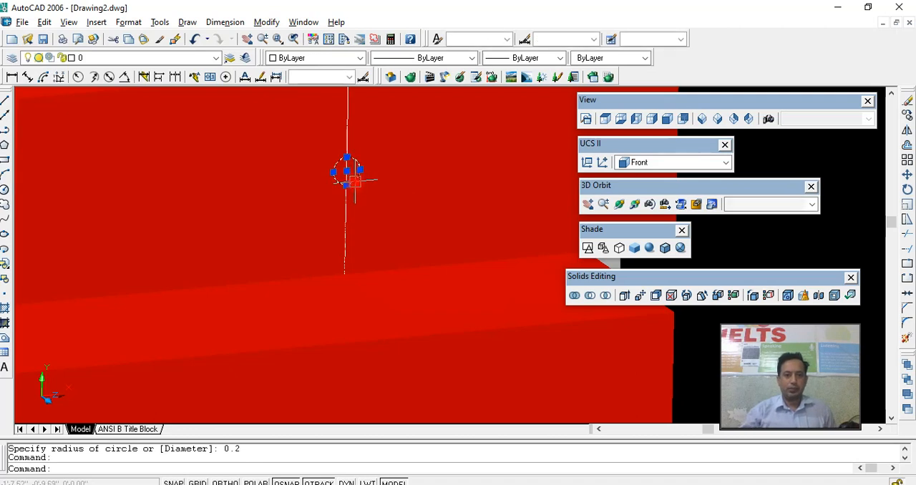
# - Extrude the small circle to a height of 0.5 with a taper angle of 0 as the knob's stem
pyautogui.scroll(-5, 349, 180)
pyautogui.scroll(2, 352, 179)
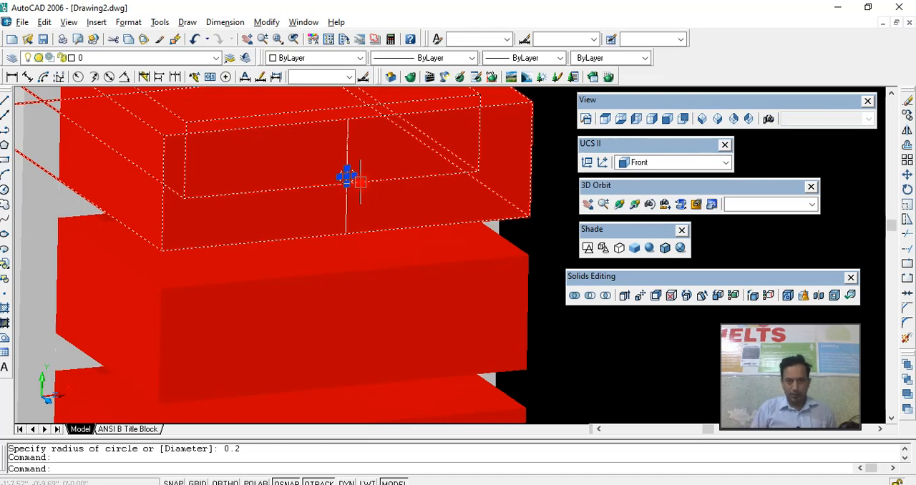
pyautogui.write('t')
pyautogui.press('Return')
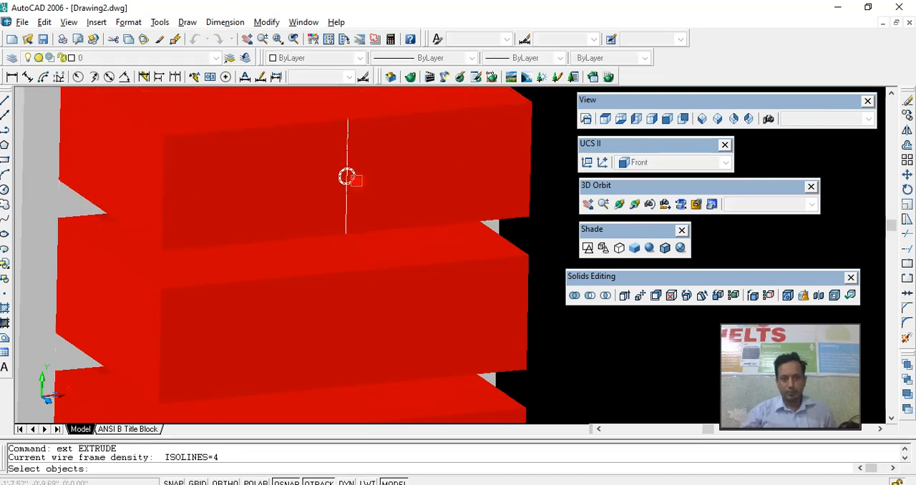
pyautogui.click(347, 176)
pyautogui.press('Return')
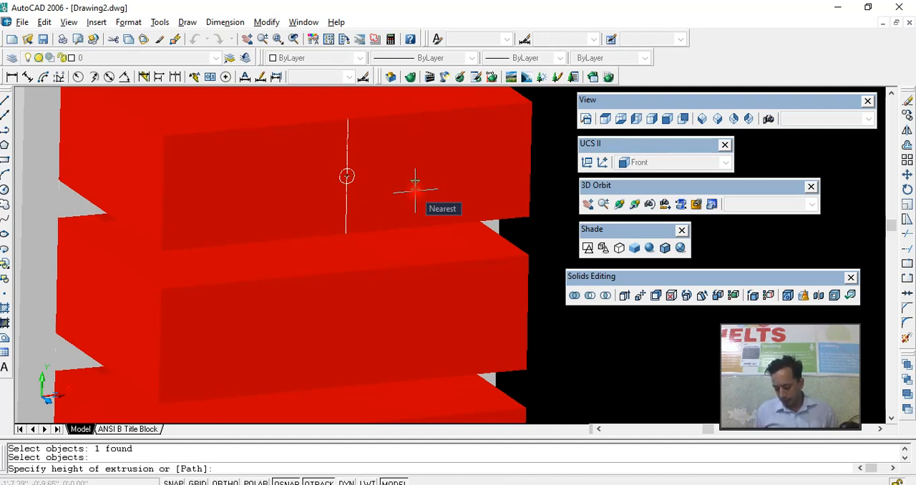
pyautogui.press('Return')
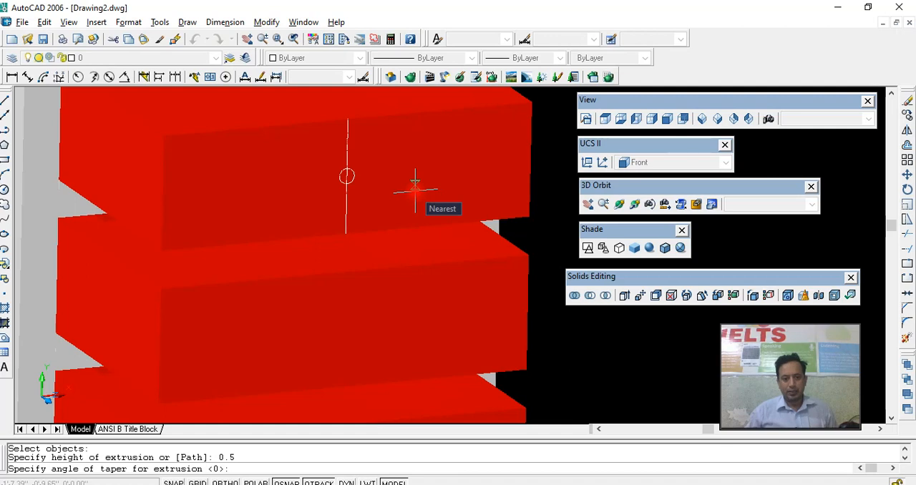
pyautogui.press('Return')
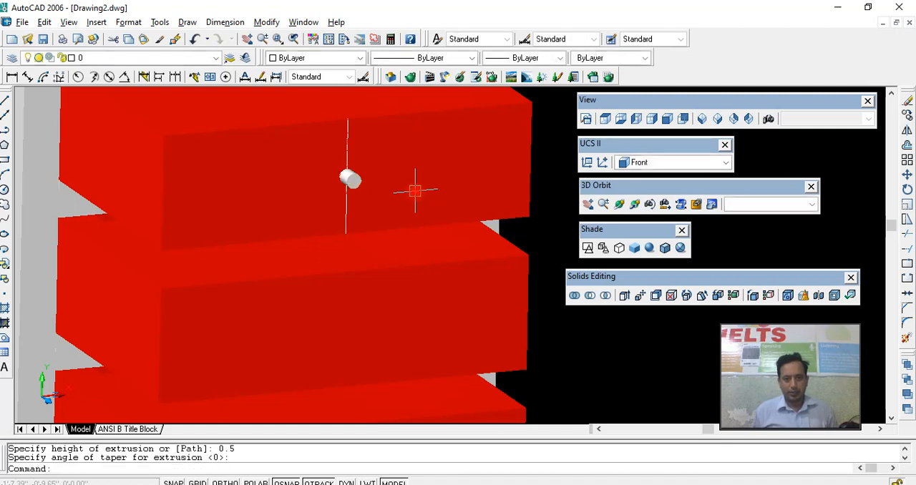
# - Draw a circle of radius 0.5 centred on the outer end of the knob's stem
pyautogui.write('c')
pyautogui.press('Return')
pyautogui.click(358, 184)
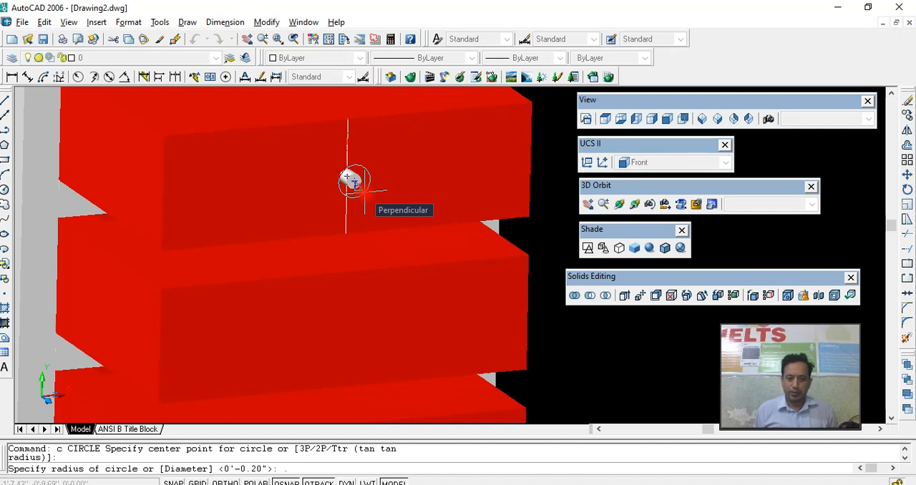
pyautogui.press('Return')
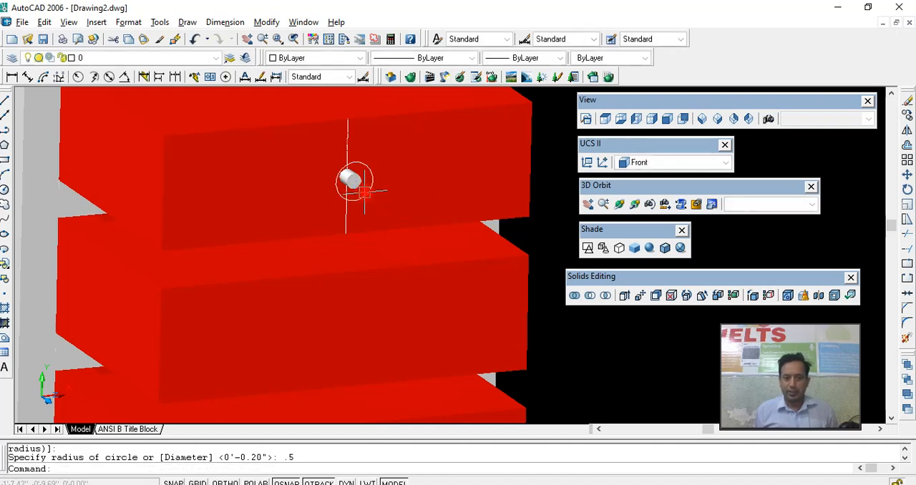
# - Extrude the larger circle to a height of 0.1 with a taper angle of 0 as the knob's disc
pyautogui.click(365, 191)
pyautogui.write('e')
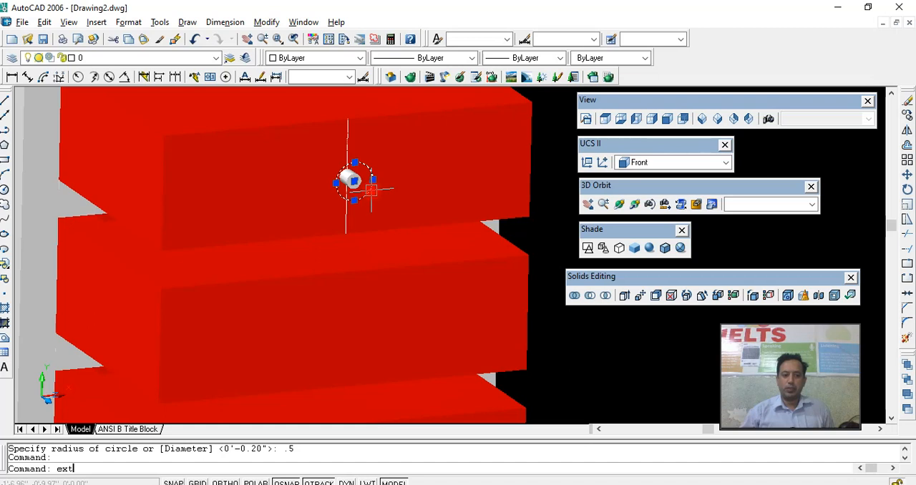
pyautogui.write('xt')
pyautogui.press('Return')
pyautogui.click(371, 190)
pyautogui.press('Return')
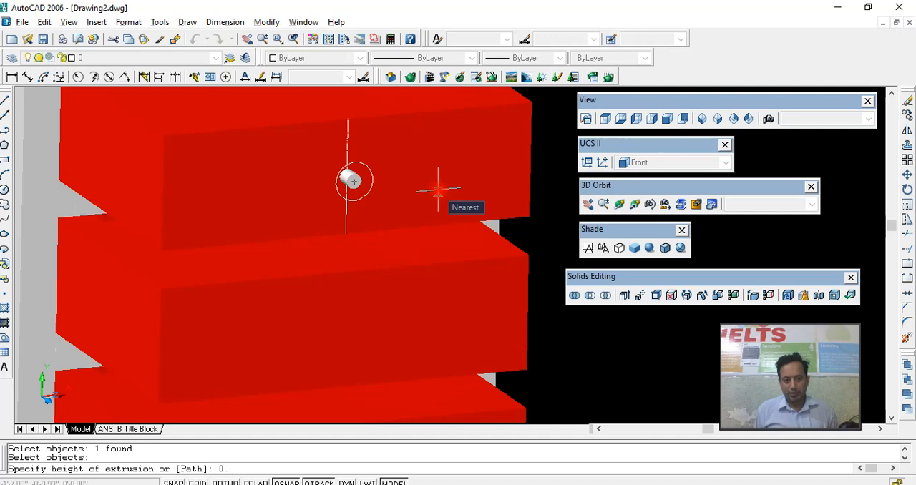
pyautogui.write('1')
pyautogui.press('Return')
pyautogui.press('Return')
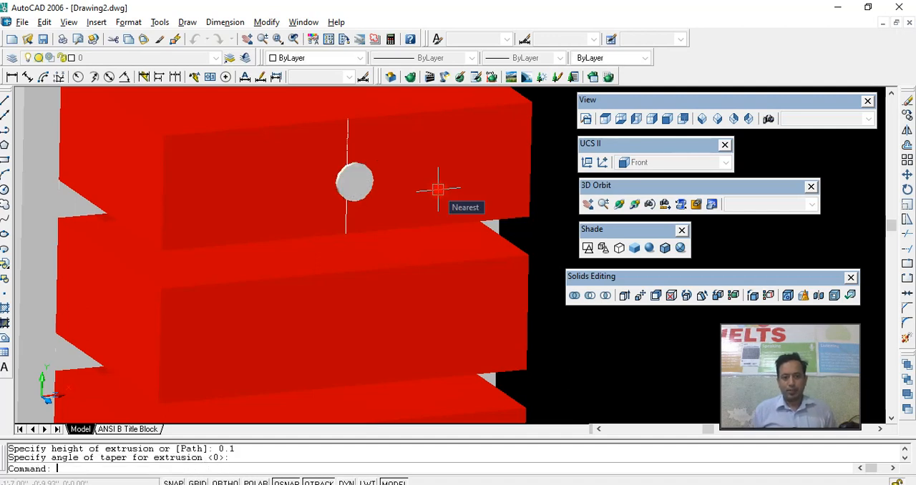
pyautogui.press('Escape')
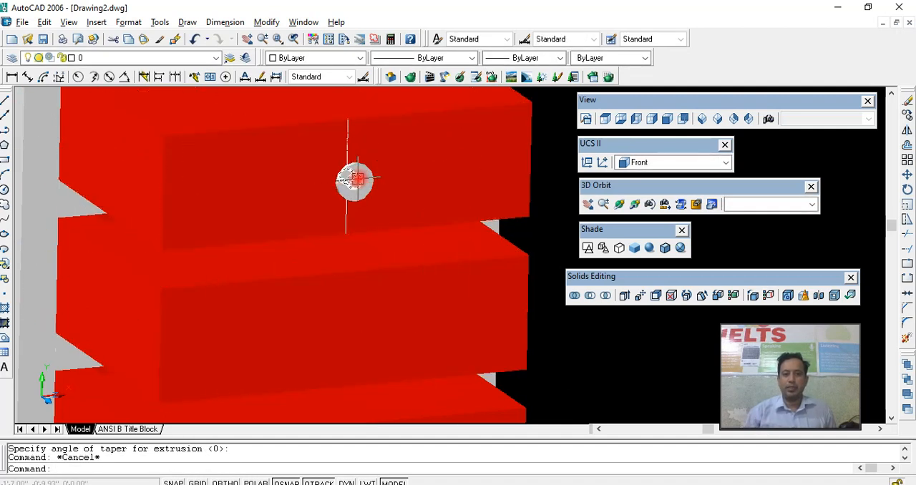
# - Copy the knob's stem and disc from the uppermost drawer to the second drawer, using the drawers' matching upper front corners as reference points
pyautogui.click(619, 204)
pyautogui.moveTo(458, 213); pyautogui.dragTo(508, 243)
pyautogui.press('Escape')
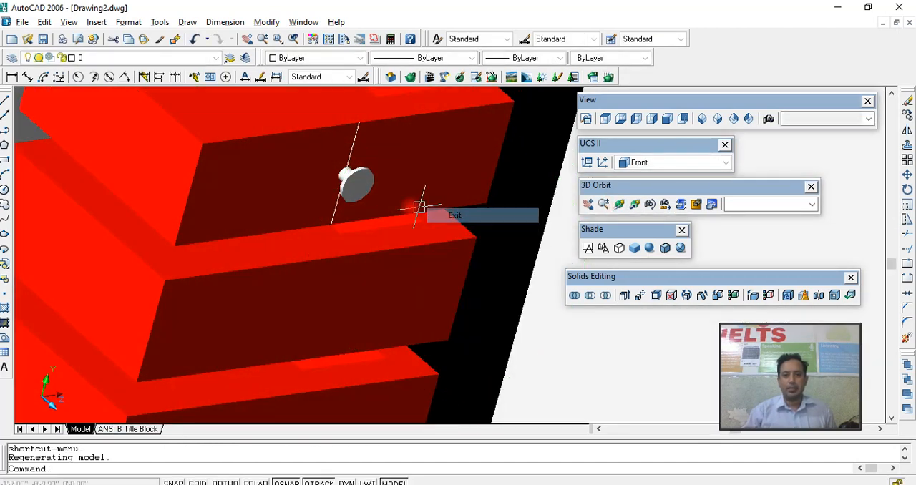
pyautogui.click(349, 177)
pyautogui.click(344, 173)
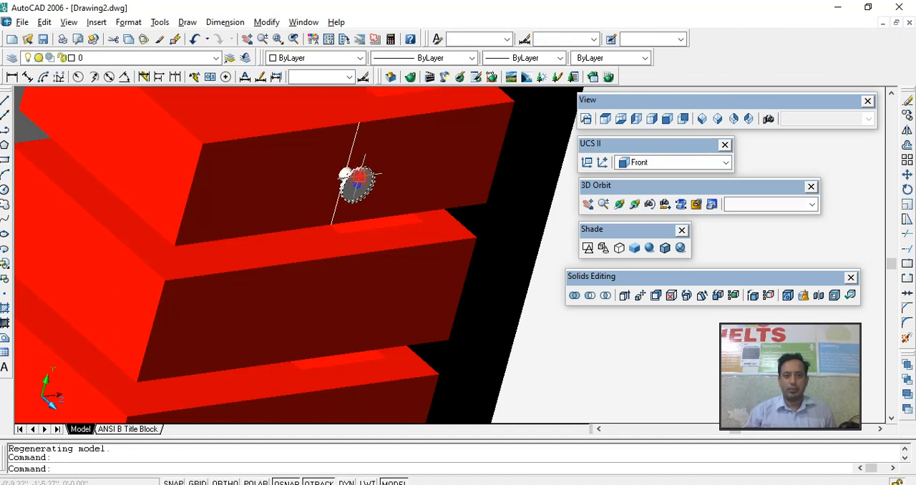
pyautogui.scroll(5, 343, 173)
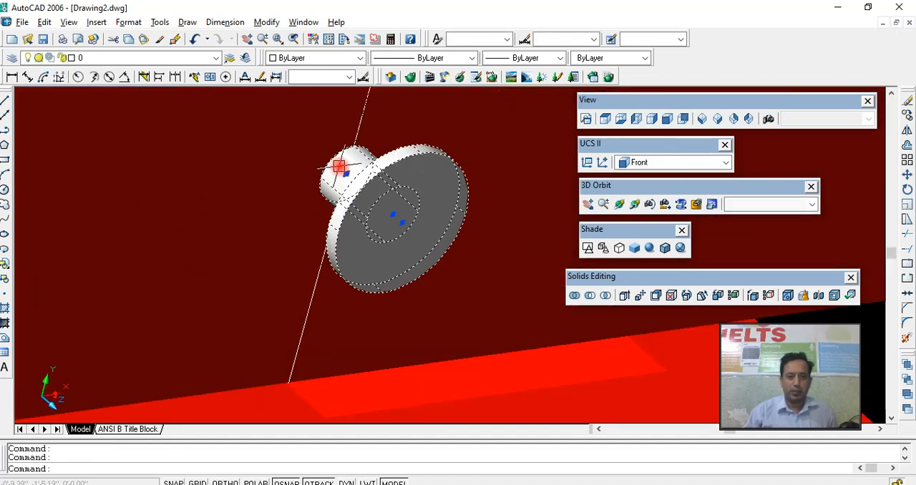
pyautogui.scroll(-5, 344, 169)
pyautogui.scroll(-2, 365, 163)
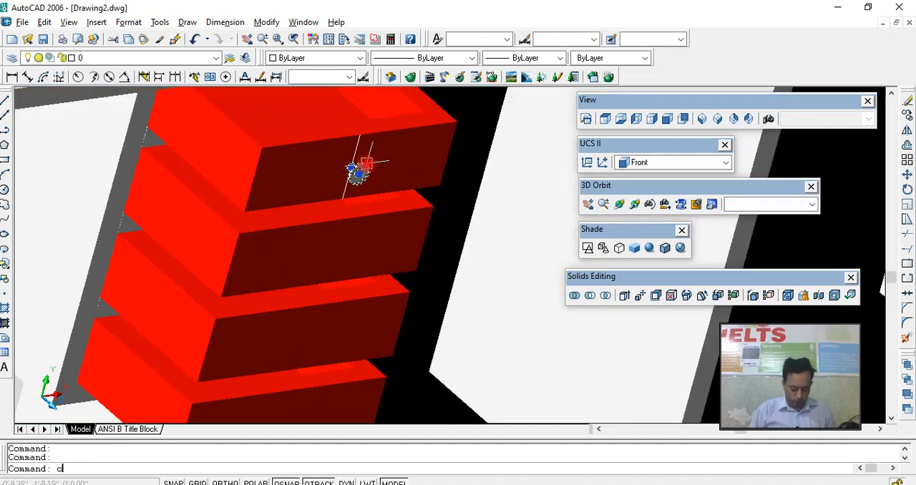
pyautogui.press('Return')
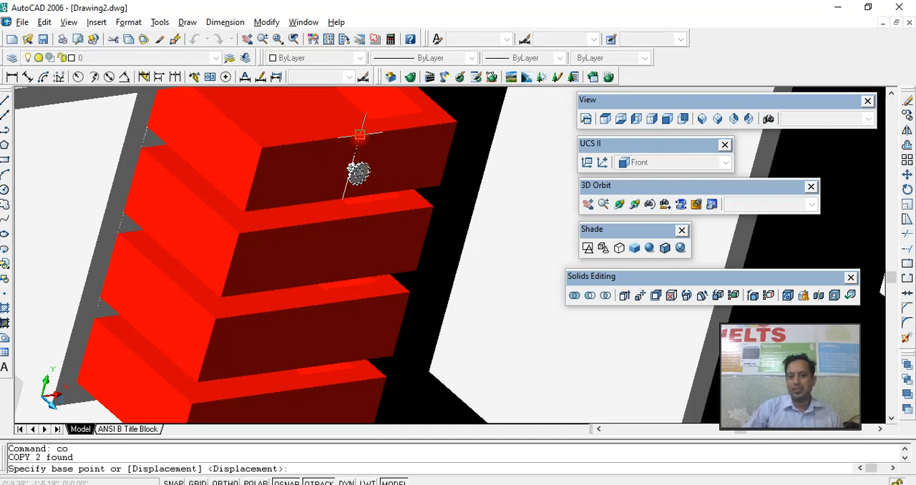
pyautogui.click(262, 148)
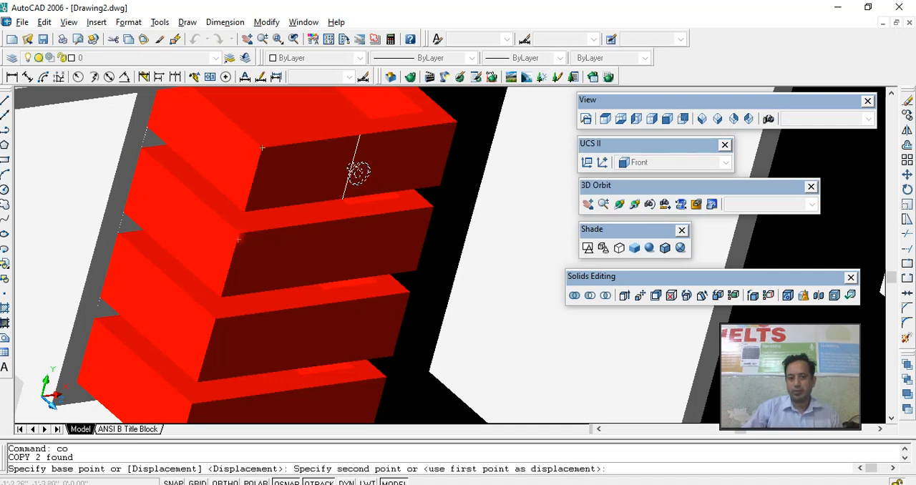
pyautogui.click(239, 237)
# - Place further knob copies on the third and fourth drawers at their matching upper front corners and finish copying
pyautogui.moveTo(237, 289); pyautogui.dragTo(274, 194, button='middle')
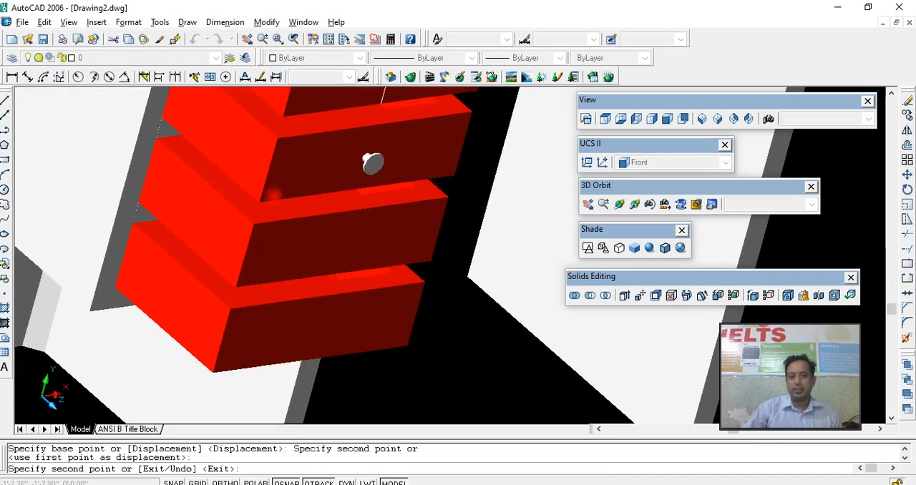
pyautogui.click(253, 224)
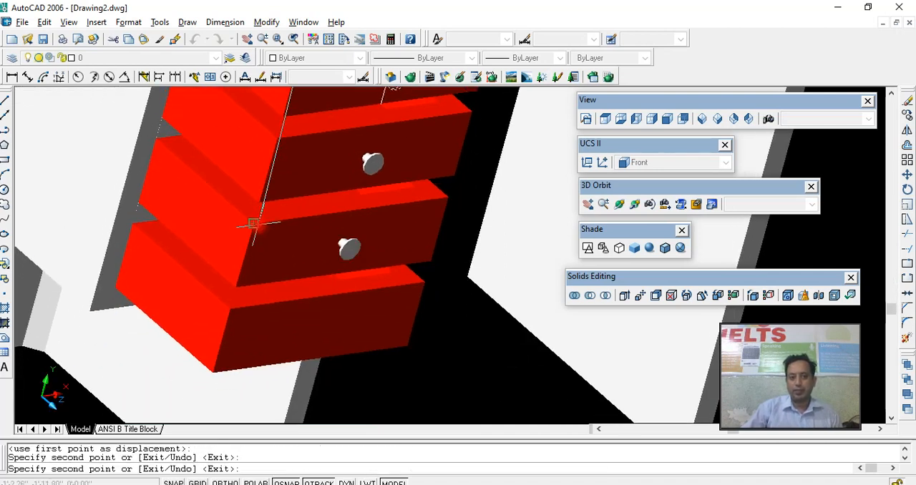
pyautogui.click(229, 309)
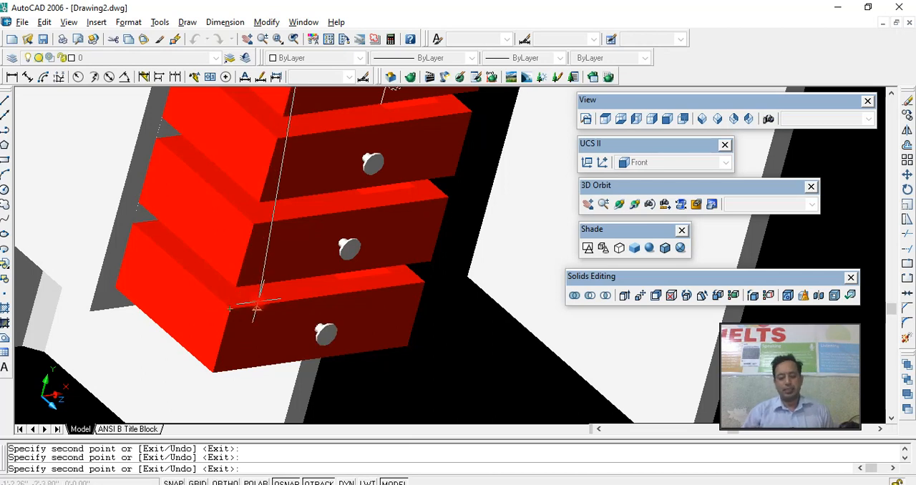
pyautogui.press('Escape')
# - Show both tables in 2D wireframe display
pyautogui.scroll(-5, 269, 296)
pyautogui.moveTo(279, 286); pyautogui.dragTo(241, 315, button='middle')
pyautogui.scroll(-3, 298, 305)
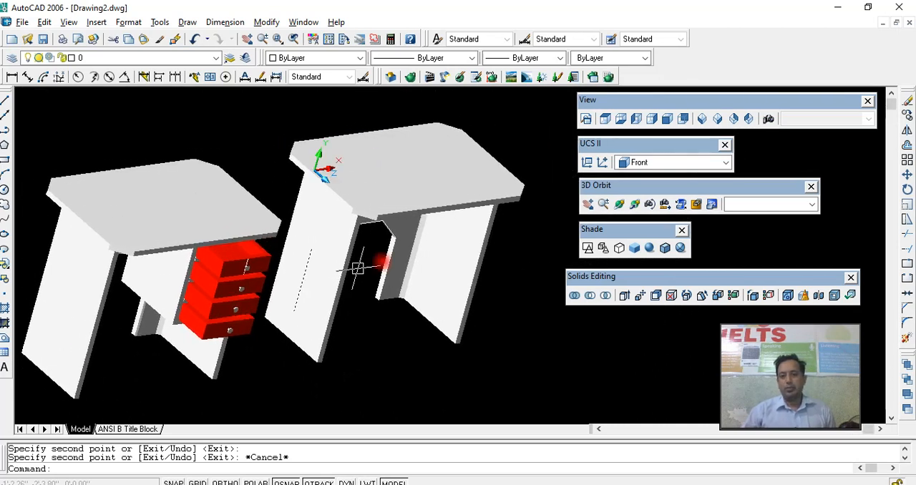
pyautogui.click(589, 248)
# - Copy the curved-back table's box with shelves, drawers and knobs to the other table, aligning it with the side panel's upper front corner
pyautogui.click(294, 339)
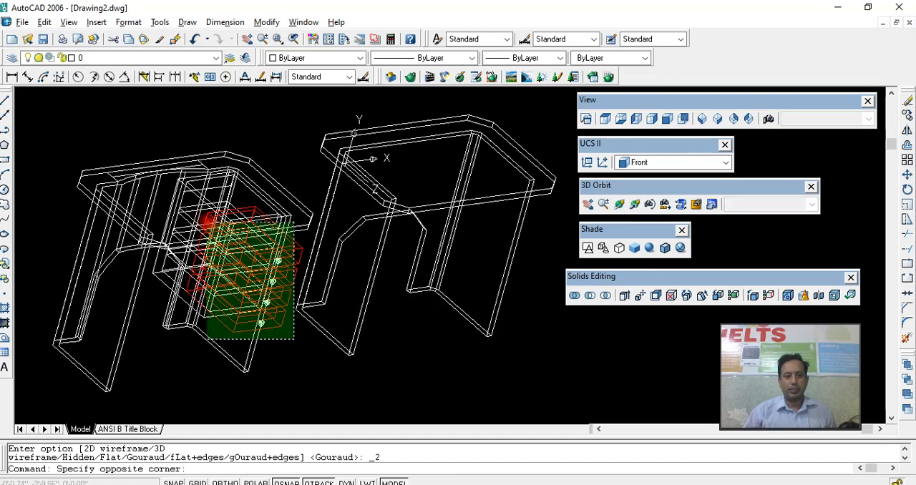
pyautogui.click(191, 164)
pyautogui.keyDown('shift'); pyautogui.click(304, 190); pyautogui.keyUp('shift')
pyautogui.keyDown('shift'); pyautogui.click(294, 217); pyautogui.keyUp('shift')
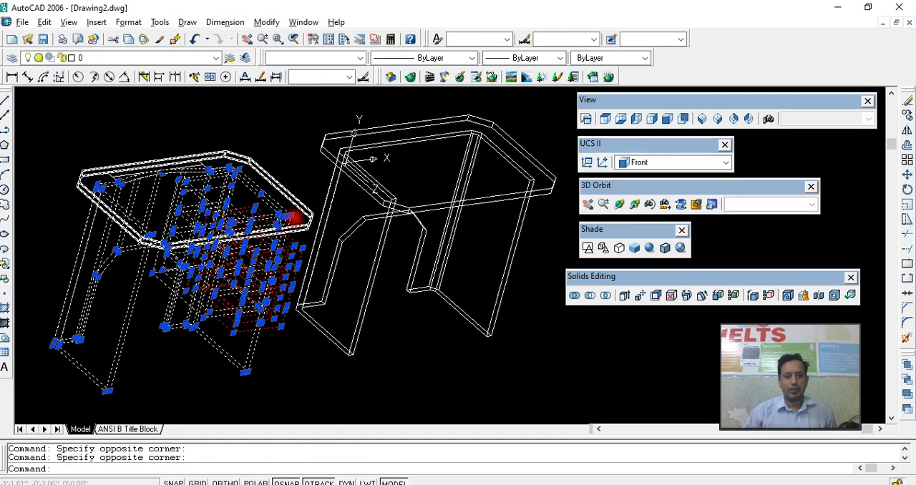
pyautogui.keyDown('shift'); pyautogui.click(277, 349); pyautogui.keyUp('shift')
pyautogui.keyDown('shift'); pyautogui.click(236, 351); pyautogui.keyUp('shift')
pyautogui.scroll(2, 166, 241)
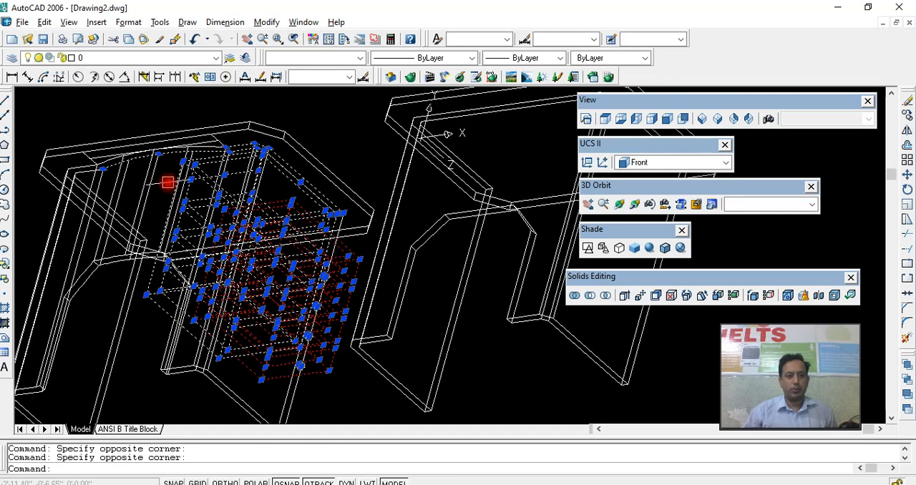
pyautogui.moveTo(248, 241); pyautogui.dragTo(141, 236, button='middle')
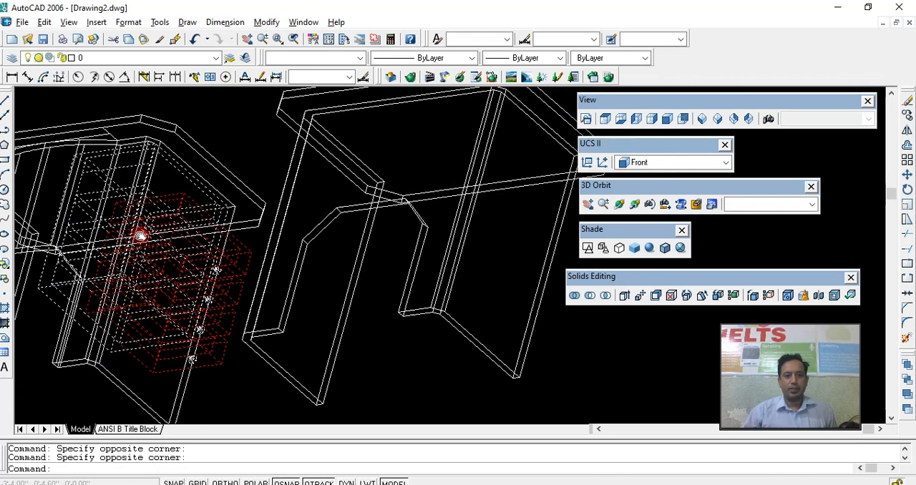
pyautogui.moveTo(248, 227)
pyautogui.mouseDown(button='middle')
pyautogui.moveTo(116, 233)
pyautogui.moveTo(256, 233)
pyautogui.mouseUp(button='middle')
pyautogui.scroll(2, 118, 223)
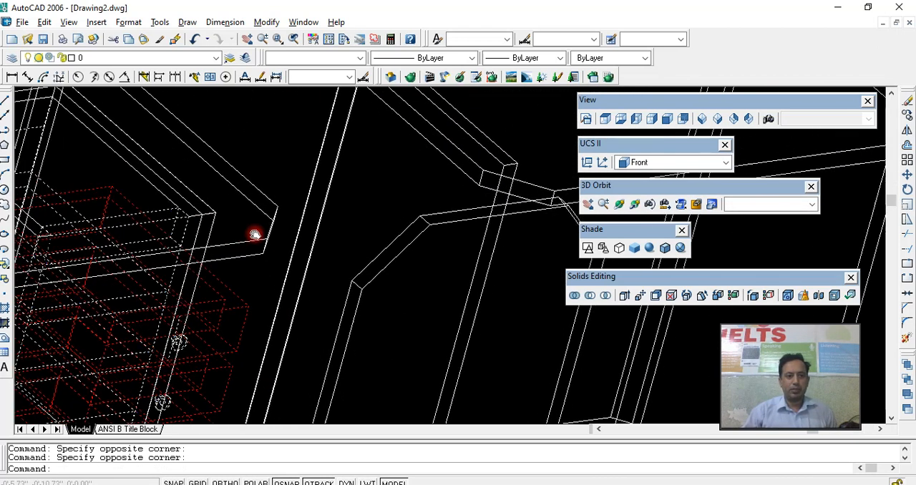
pyautogui.scroll(1, 257, 233)
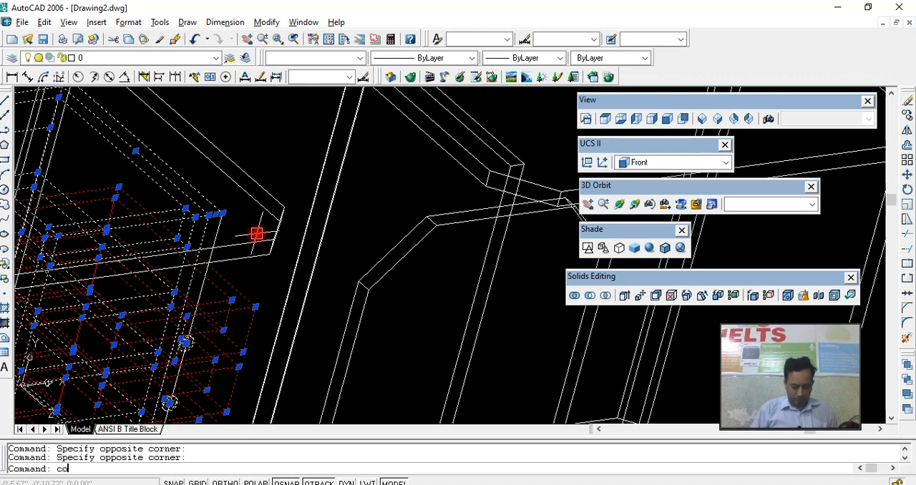
pyautogui.write('o')
pyautogui.press('Return')
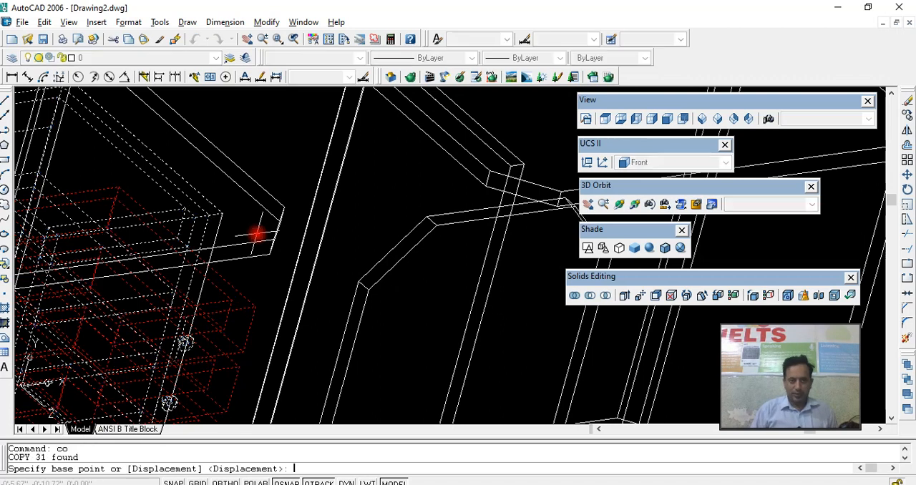
pyautogui.click(223, 213)
pyautogui.scroll(-5, 265, 222)
pyautogui.moveTo(347, 224); pyautogui.dragTo(208, 270, button='middle')
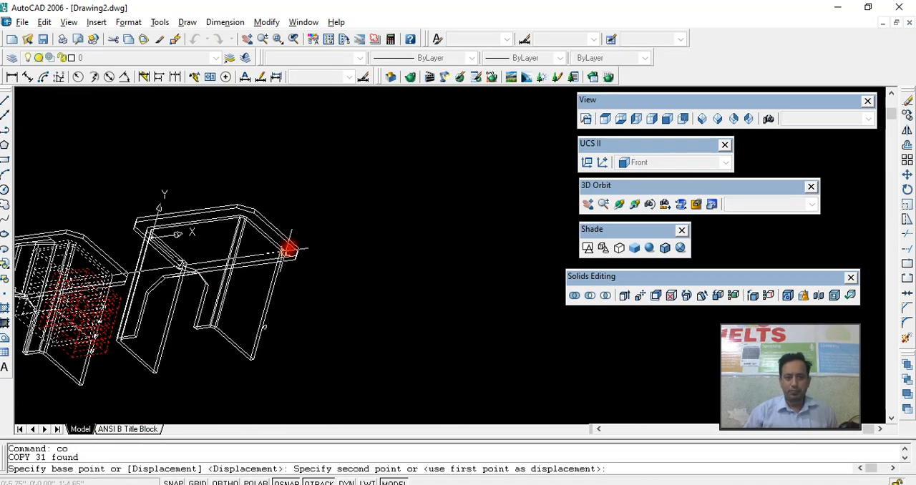
pyautogui.scroll(5, 200, 258)
pyautogui.moveTo(101, 278); pyautogui.dragTo(286, 258, button='middle')
pyautogui.scroll(-5, 402, 235)
pyautogui.scroll(6, 351, 271)
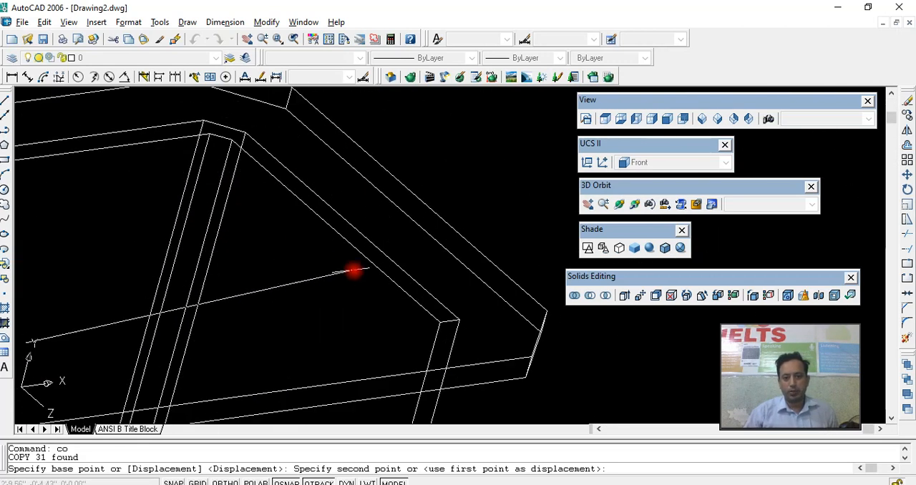
pyautogui.click(440, 318)
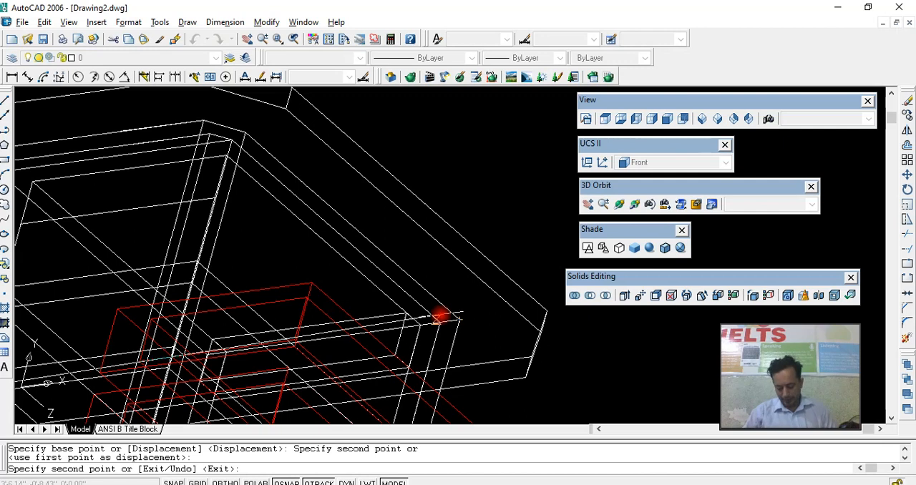
pyautogui.press('Return')
pyautogui.scroll(-4, 440, 315)
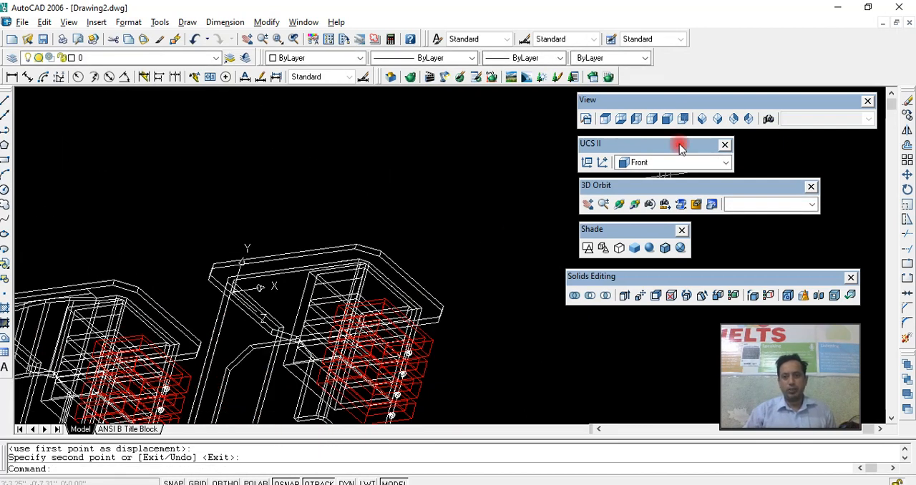
# - Apply Gouraud shading and inspect both tables from several angles with 3D Orbit and continuous orbit
pyautogui.click(649, 248)
pyautogui.keyDown('shift'); pyautogui.moveTo(450, 251); pyautogui.dragTo(478, 180, button='middle'); pyautogui.keyUp('shift')
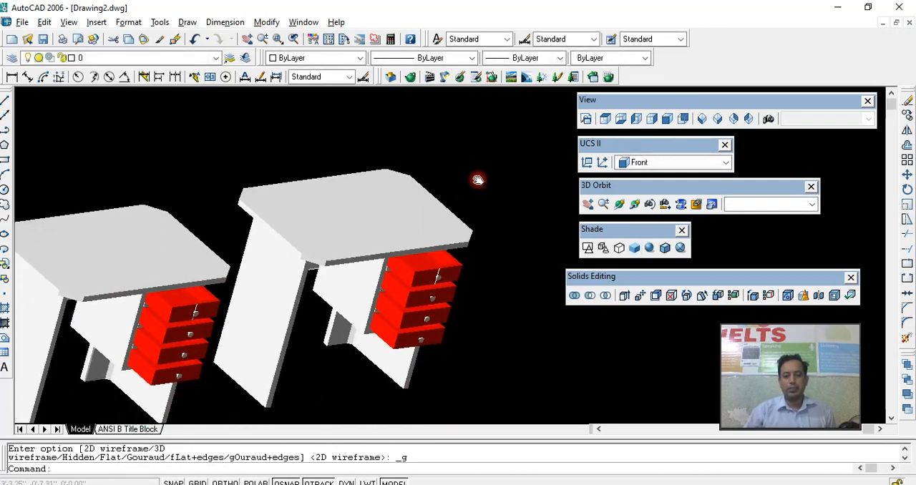
pyautogui.click(618, 203)
pyautogui.moveTo(491, 226); pyautogui.dragTo(456, 293)
pyautogui.click(634, 204)
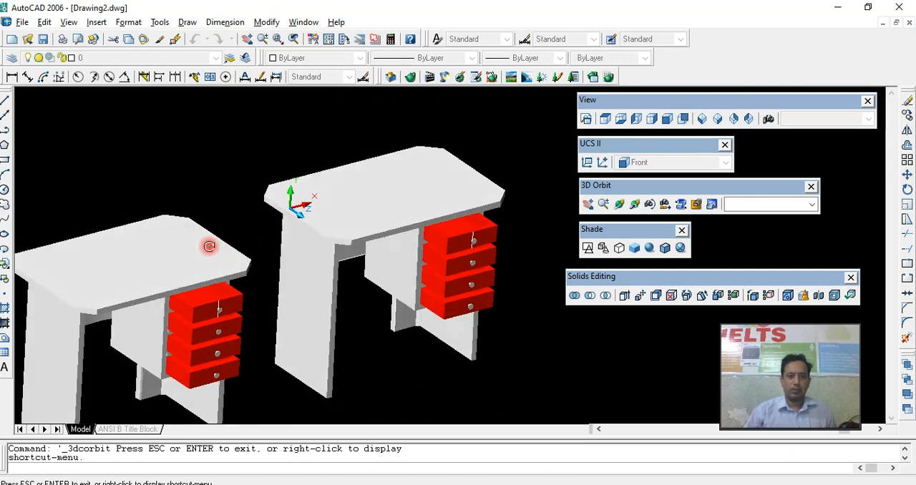
pyautogui.rightClick(295, 257)
pyautogui.click(253, 255)
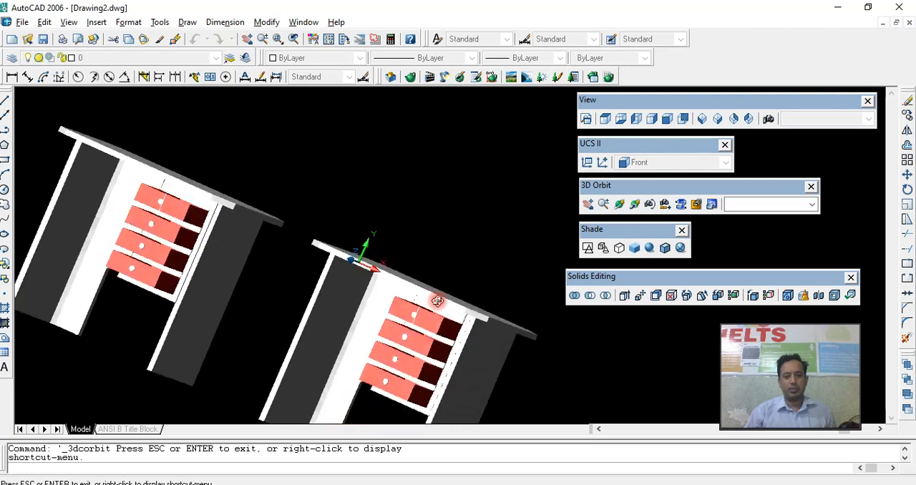
pyautogui.rightClick(410, 284)
pyautogui.click(434, 290)
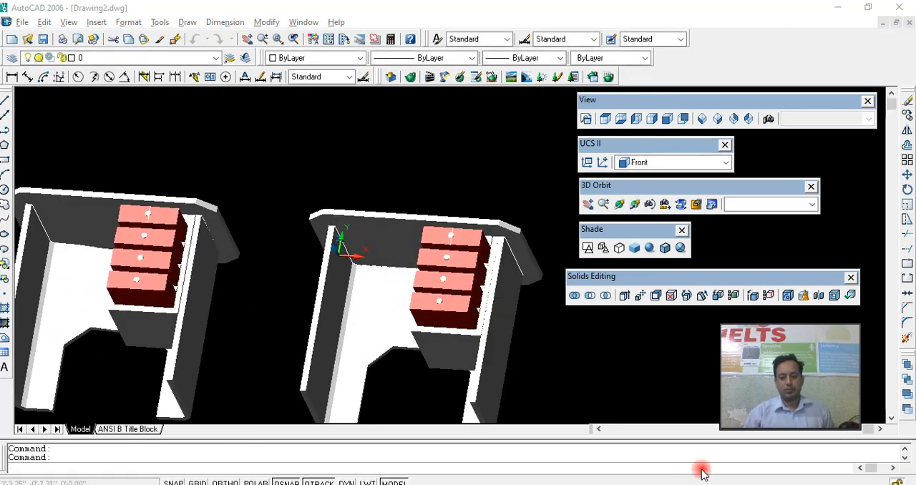
# - Save the drawing
pyautogui.hotkey('ctrl', 's')
pyautogui.click(610, 363)
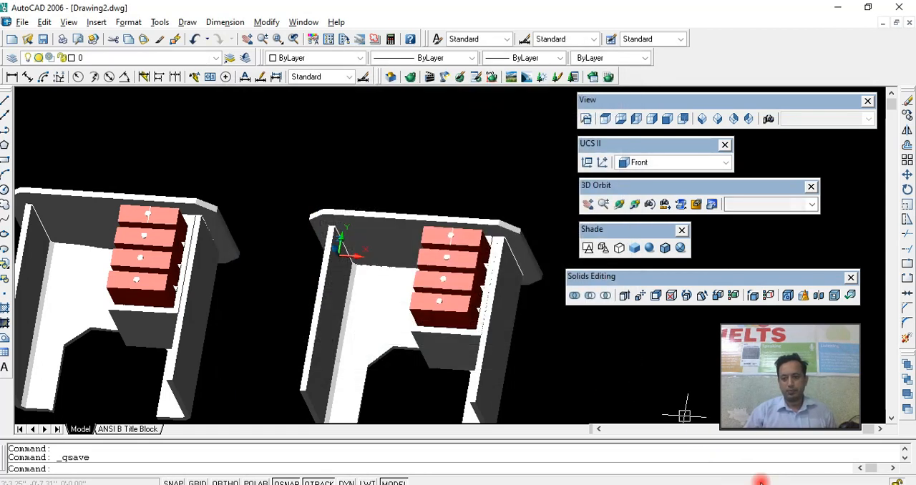